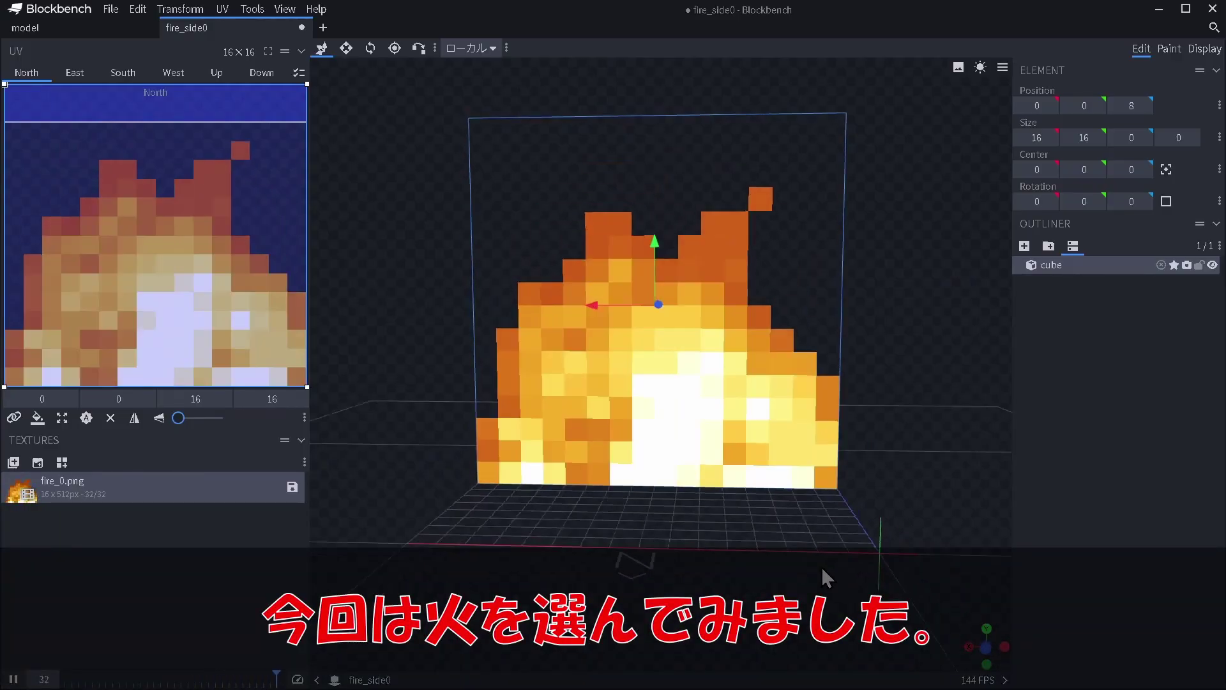
- Examine the animated fire texture on the model and play through its frames
drag(821, 566, 822, 538)
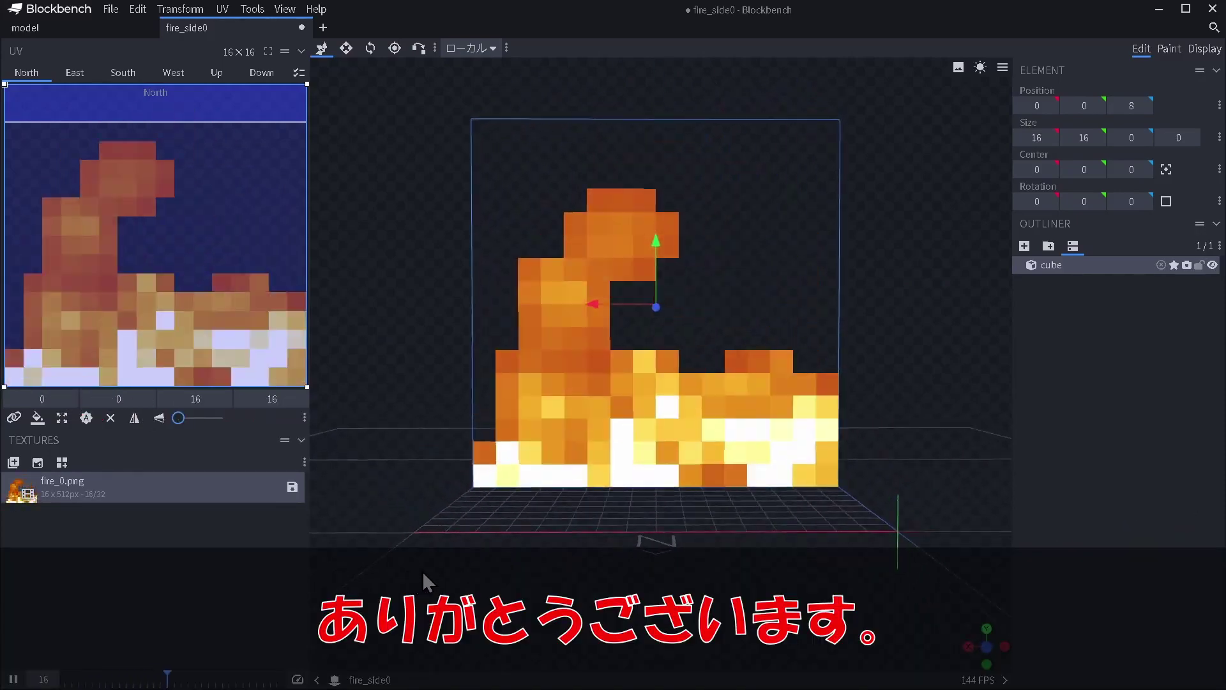
click(423, 572)
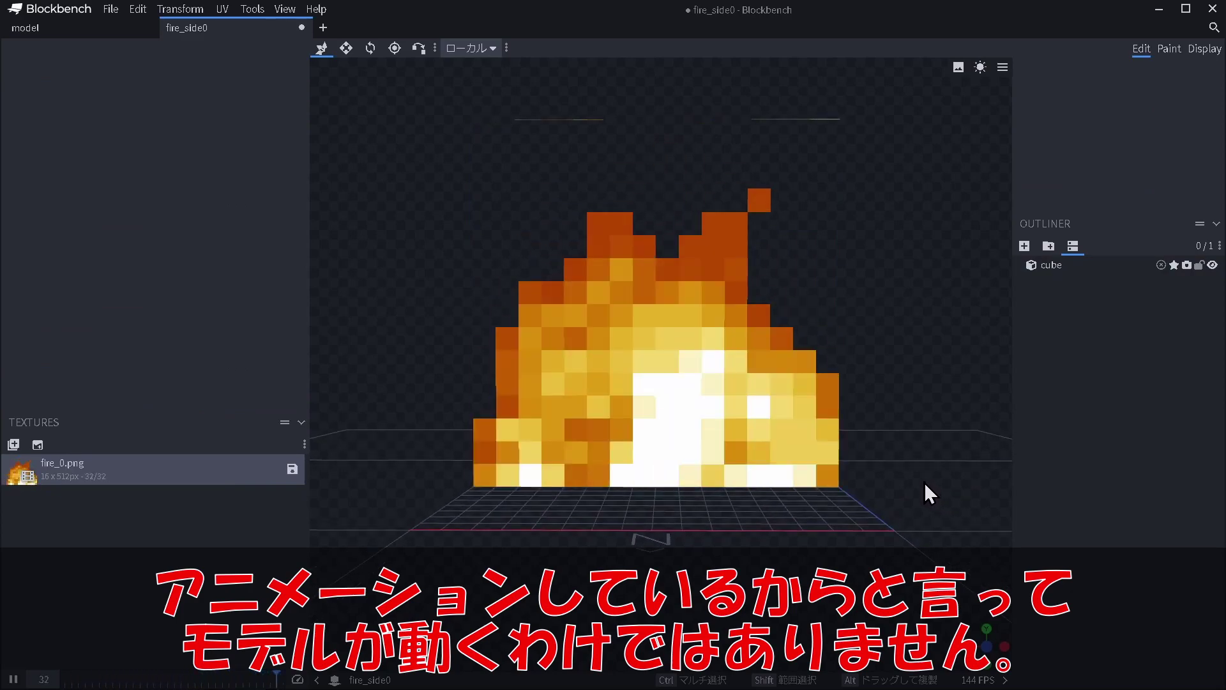
drag(921, 484, 701, 377)
click(702, 376)
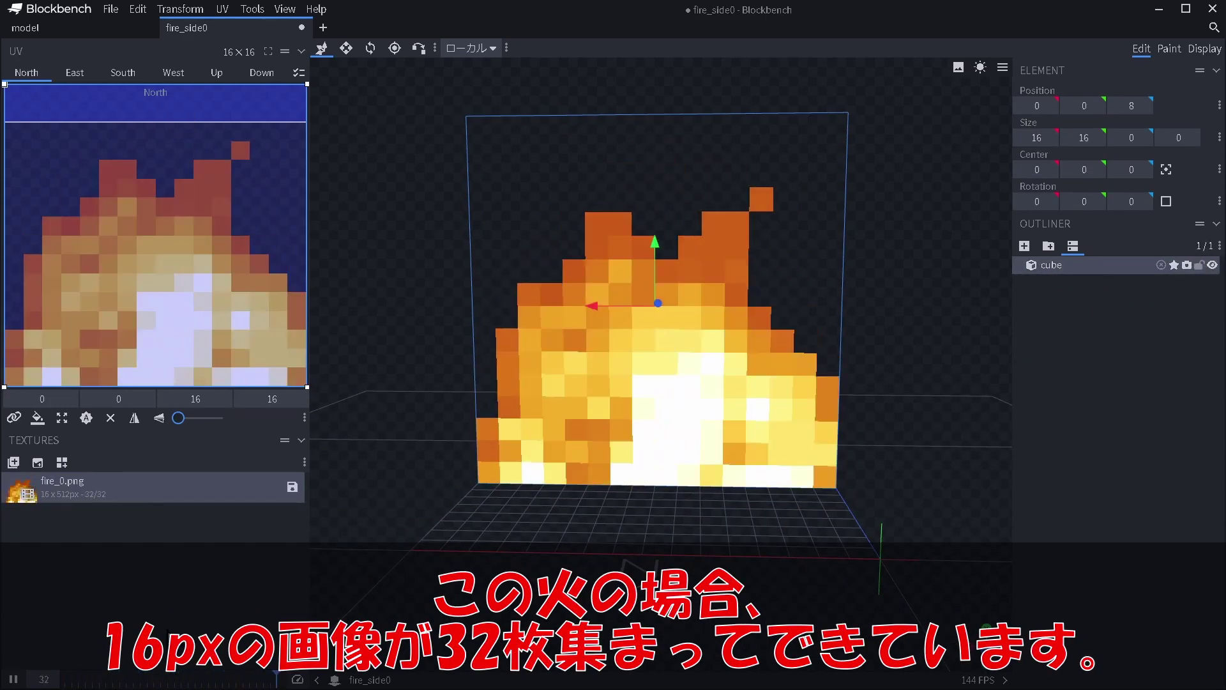
drag(150, 681, 188, 686)
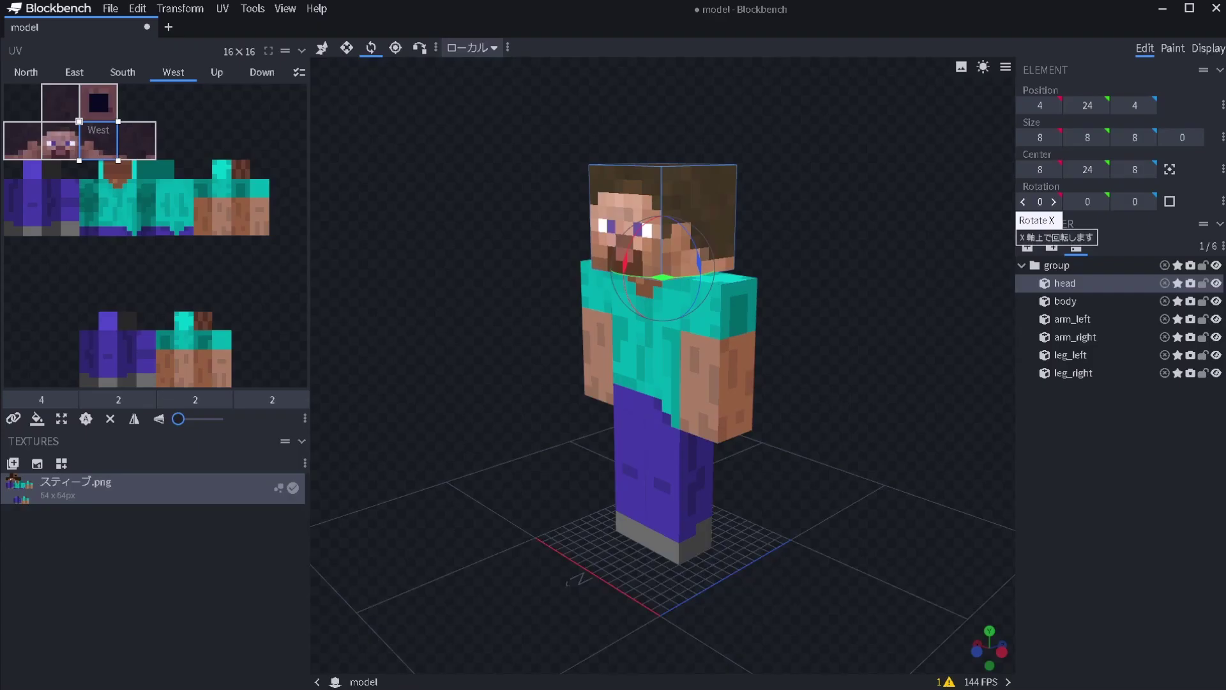
- Duplicate the head cube twice and rotate the heads about the X axis to separate angles, tilting the first to -45
mouse_move(1040, 201)
mouse_down()
mouse_move(1021, 201)
mouse_move(1097, 201)
mouse_move(1040, 201)
mouse_up()
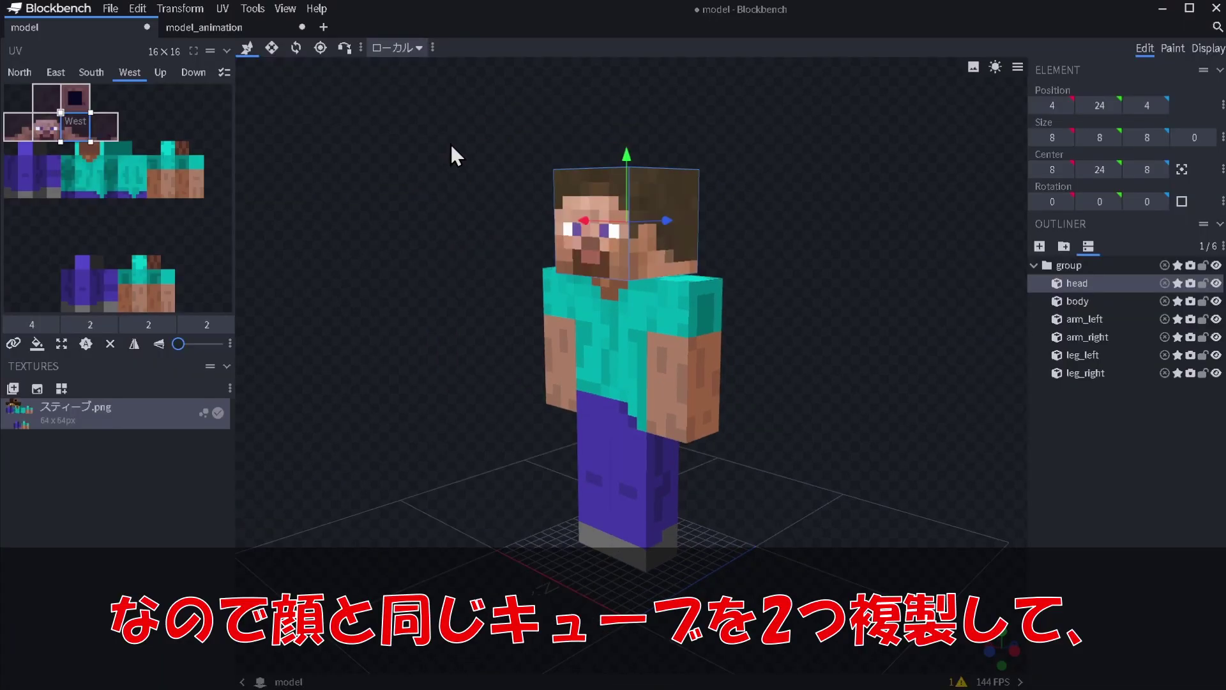
click(566, 164)
key(ctrl+d)
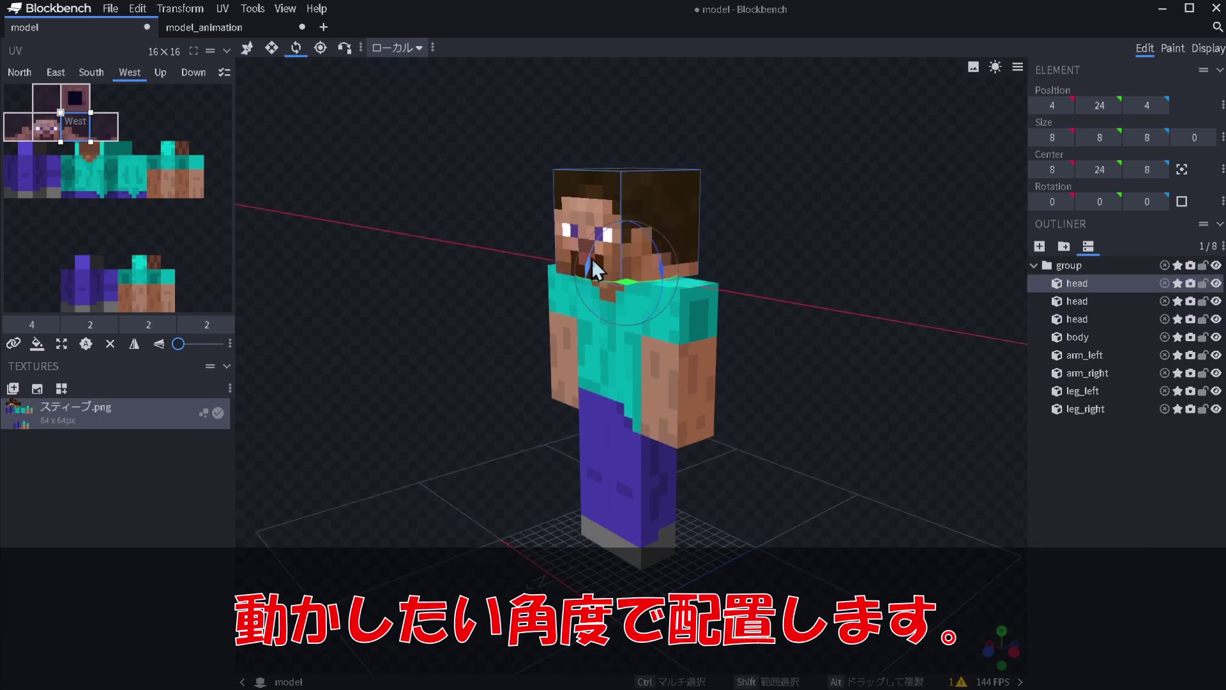
drag(593, 259, 575, 297)
drag(801, 230, 764, 230)
click(1078, 301)
click(1078, 319)
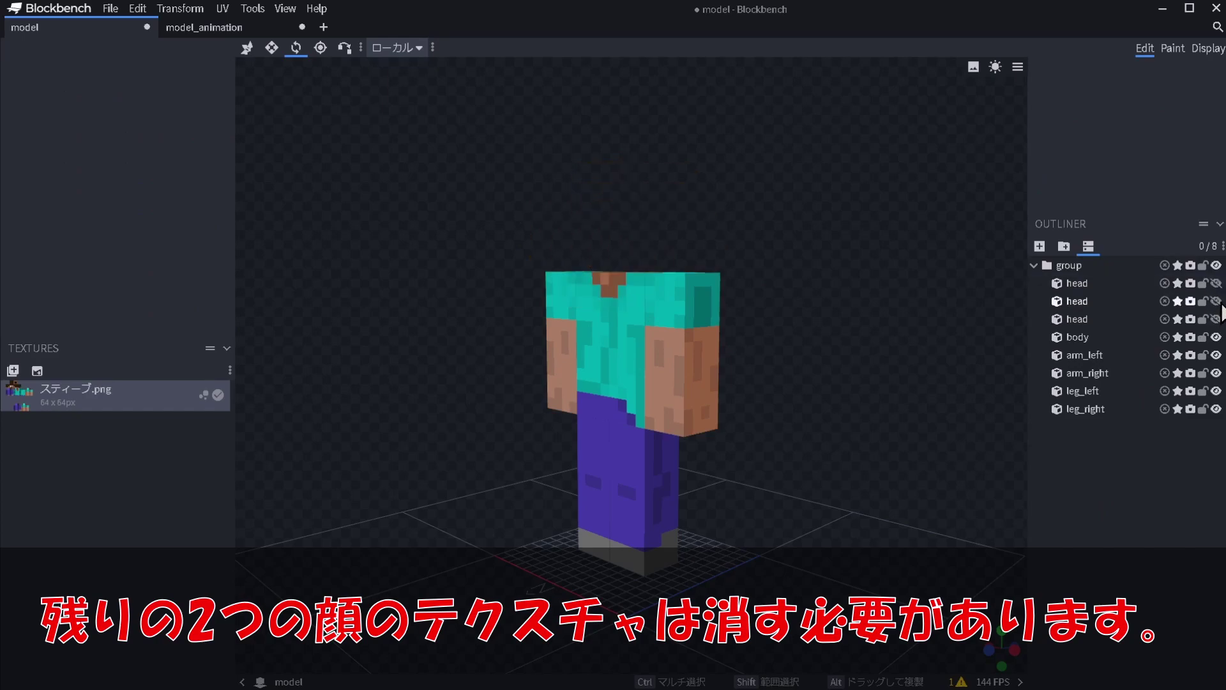
- Hide and show the three head cubes in turn to preview each head angle separately
click(1077, 319)
drag(703, 306, 895, 436)
click(834, 301)
click(1216, 284)
click(1217, 285)
drag(1216, 285, 1217, 319)
click(1217, 284)
click(1216, 284)
click(1217, 301)
click(1217, 301)
click(1217, 285)
click(1217, 284)
click(1217, 302)
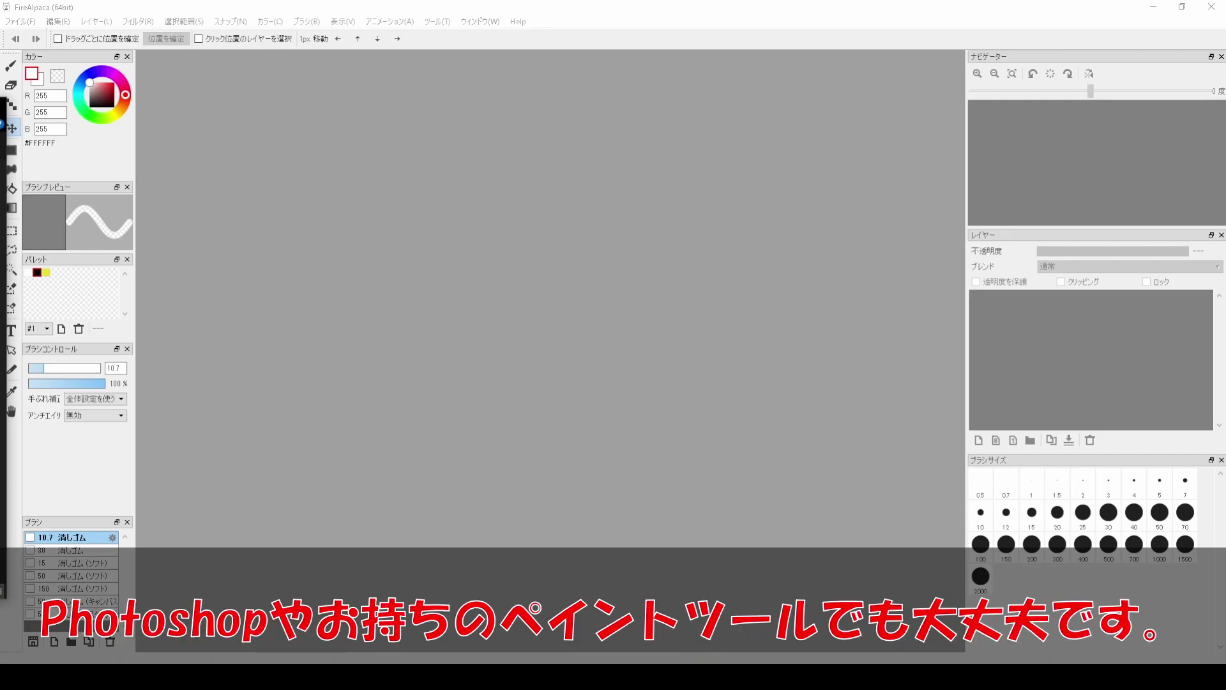
- Switch to FireAlpaca, open ノーマルスティーブ.png and add the same skin image as two extra layers
drag(485, 345, 537, 377)
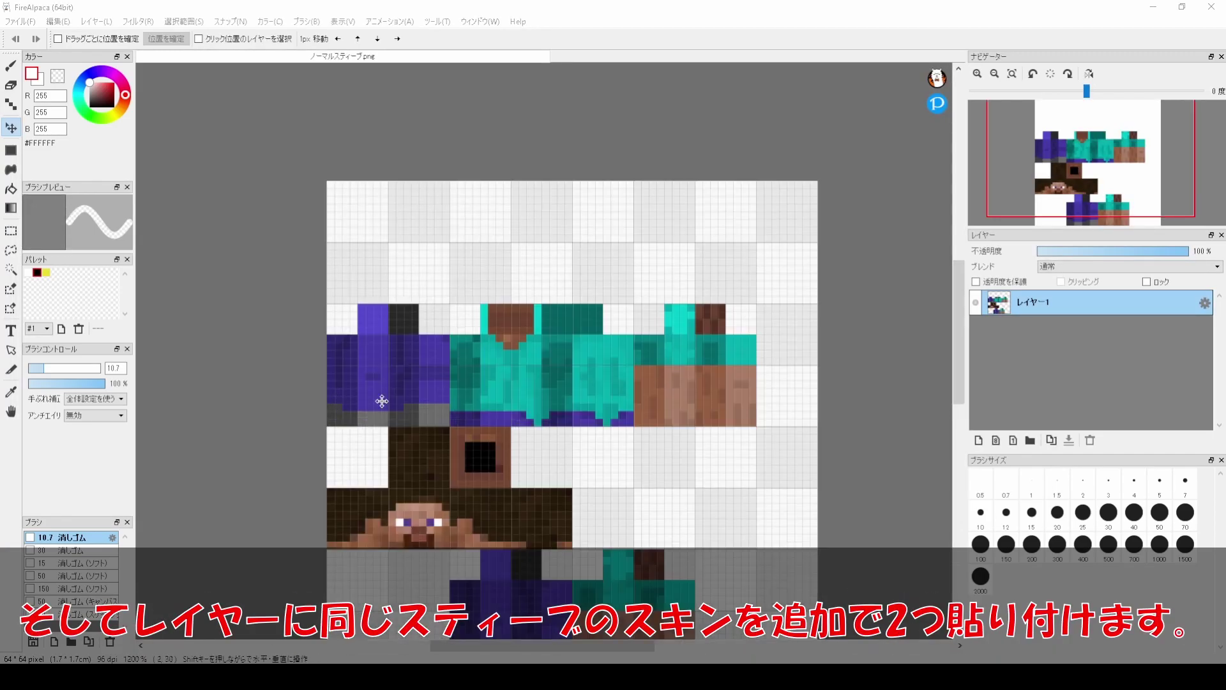
scroll(381, 402, down, 2)
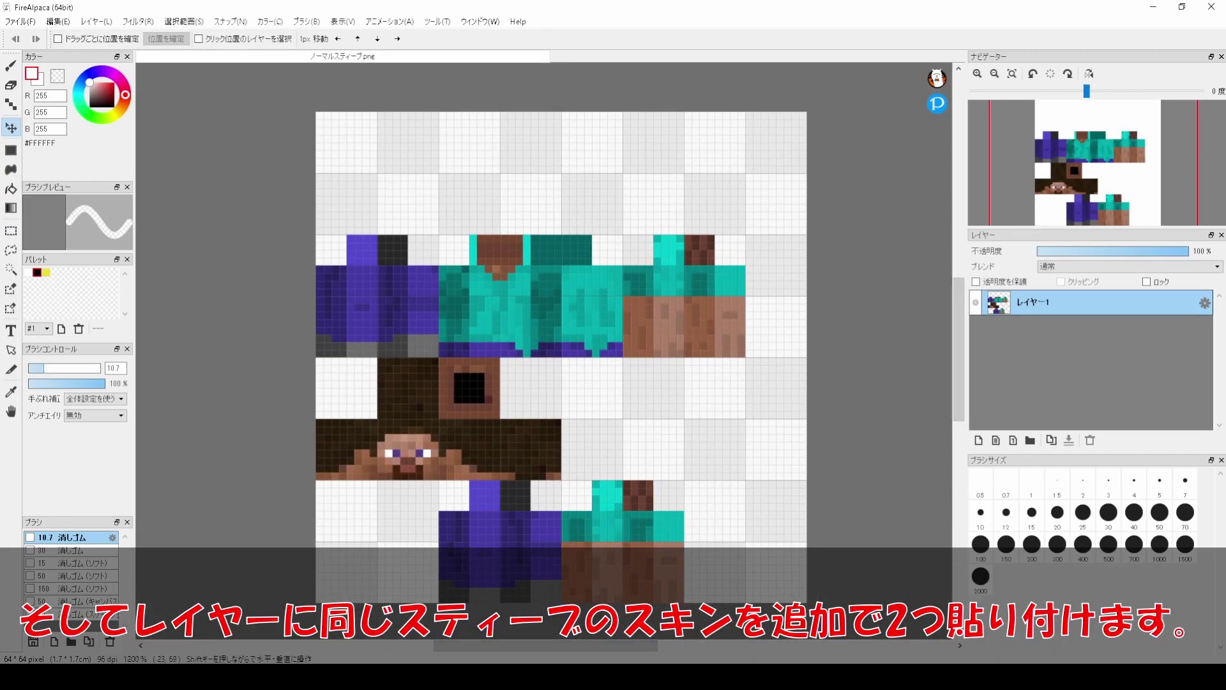
drag(3, 345, 942, 434)
click(191, 275)
- Try moving each of the two added skin layers on the canvas, and undo both moves
click(1055, 353)
click(1054, 303)
drag(566, 339, 619, 247)
click(1054, 327)
drag(609, 317, 709, 378)
key(ctrl+z)
key(ctrl+z)
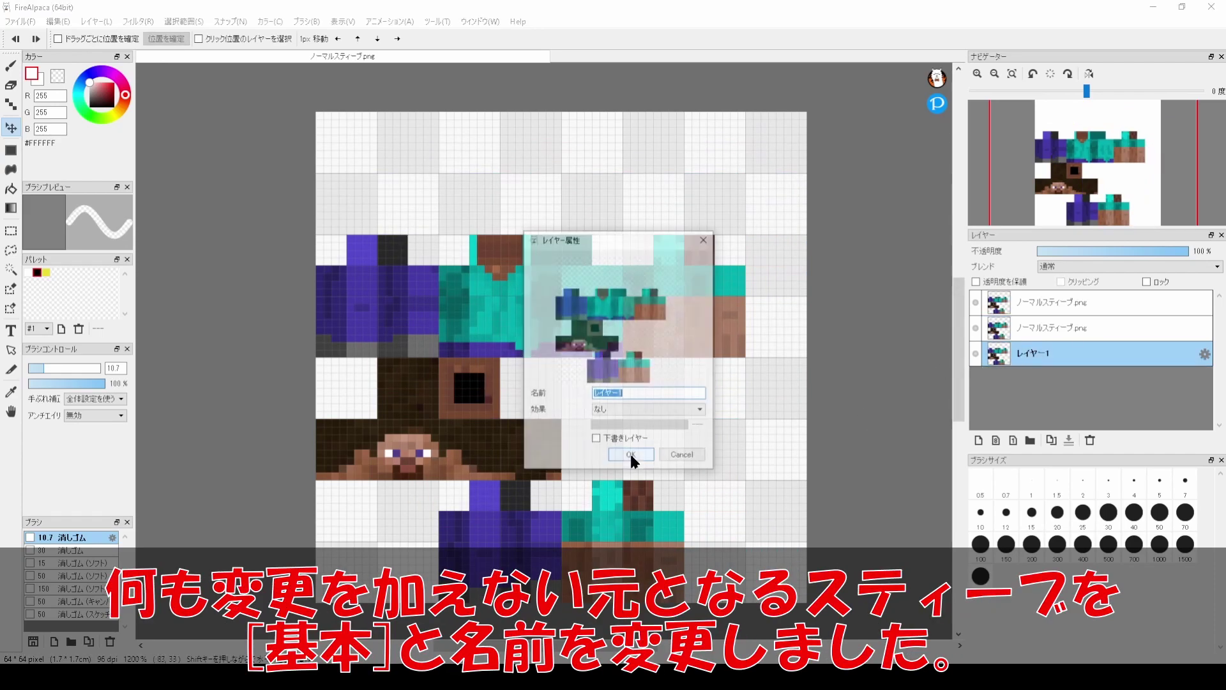
- Rename the base layer レイヤー1 as 基本 and lock it
text(kihon)
key(space)
key(space)
key(Return)
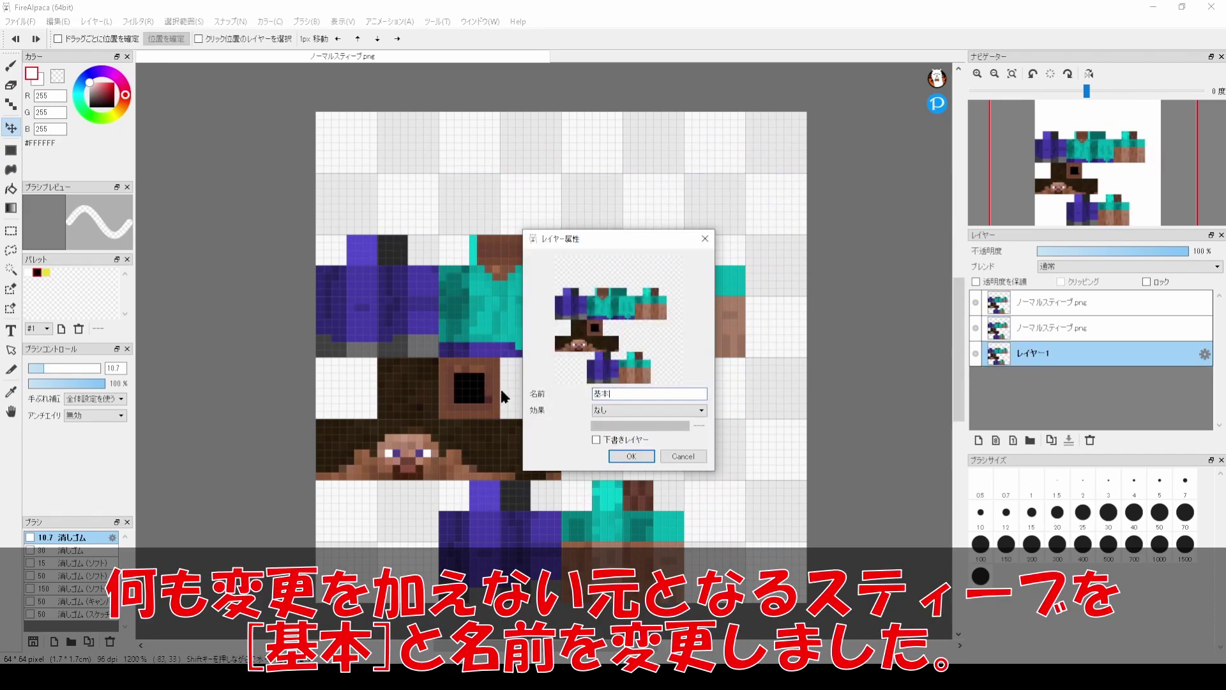
click(631, 456)
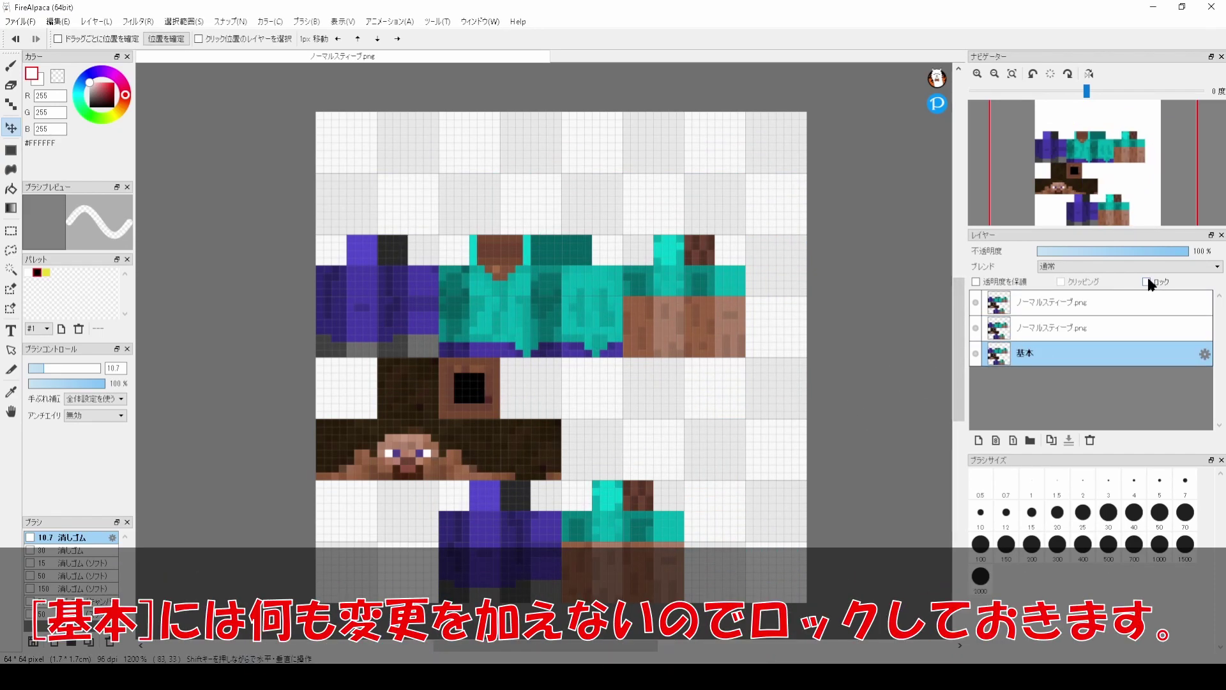
- Rename the middle skin layer as 素材1 and the uppermost skin layer as 素材2
click(1071, 328)
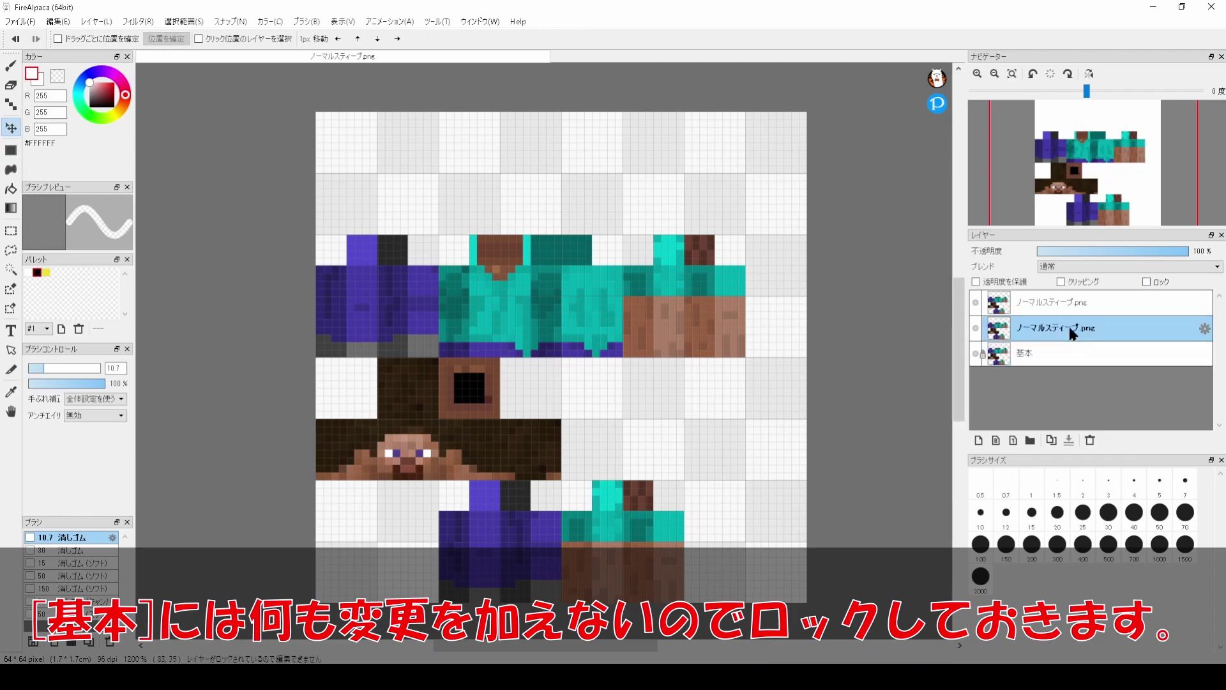
double_click(1071, 328)
text(sozai)
key(space)
text(1)
key(Return)
click(631, 456)
double_click(1070, 302)
text(sozai2)
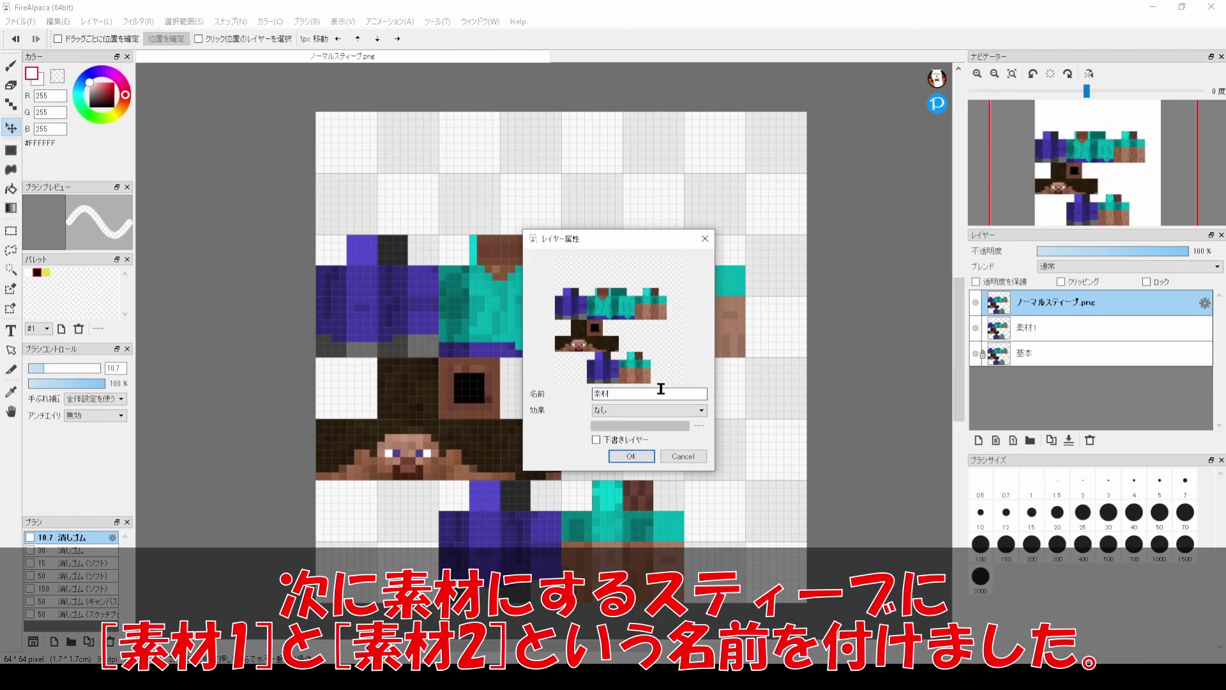
key(Return)
key(Return)
- Lower the opacity of the 素材2 and 基本 layers to 1%
click(1048, 326)
click(1052, 301)
click(1041, 346)
click(1048, 325)
click(1053, 308)
click(1053, 325)
click(1058, 306)
drag(1113, 252, 1038, 252)
click(1041, 352)
- Erase the body, arm and leg parts from the 素材1 layer, keeping only the head texture
click(1044, 327)
click(10, 85)
mouse_move(734, 275)
mouse_down()
mouse_move(343, 297)
mouse_move(707, 538)
mouse_move(477, 539)
mouse_move(677, 505)
mouse_up()
- Lower the opacity of the 素材1 layer to 1% and restore the 素材2 layer to 100%
click(1051, 307)
click(1073, 327)
drag(1102, 251, 1038, 251)
click(1054, 303)
drag(1064, 251, 1189, 251)
- Erase everything except the head texture from the 素材2 layer
mouse_move(677, 303)
mouse_down()
mouse_move(739, 321)
mouse_move(366, 313)
mouse_move(711, 255)
mouse_up()
mouse_move(693, 538)
mouse_down()
mouse_move(572, 519)
mouse_move(635, 529)
mouse_move(502, 527)
mouse_move(386, 559)
mouse_up()
key(ctrl+z)
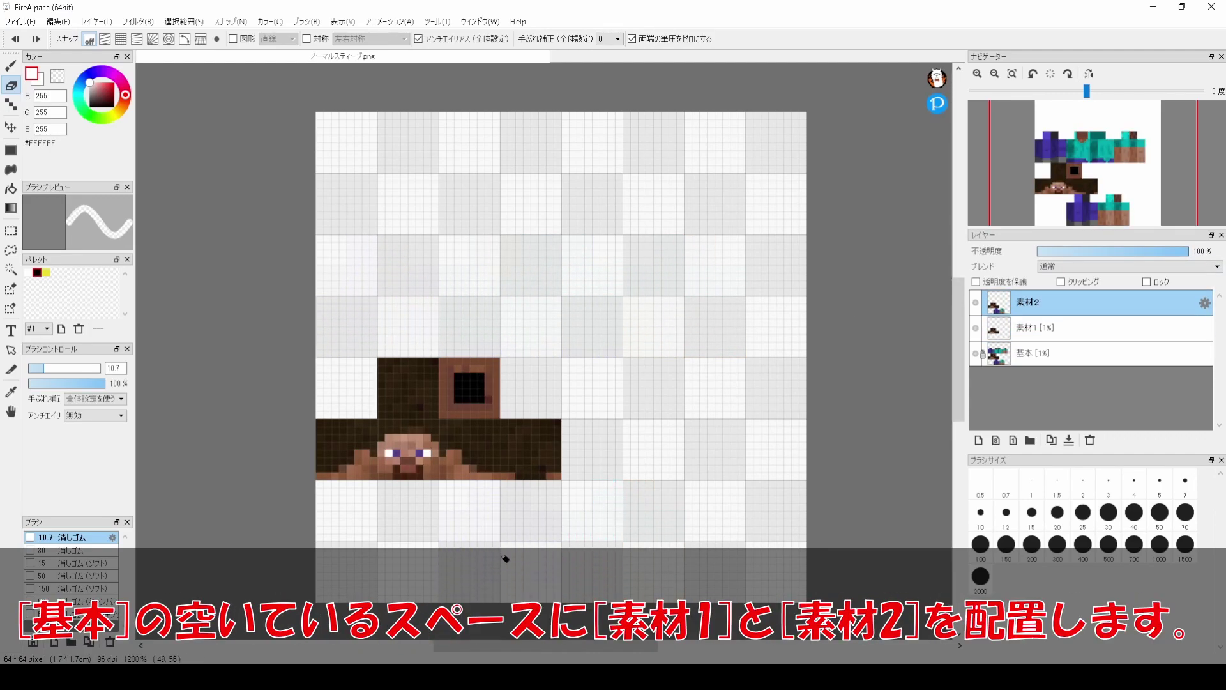
- Restore the opacity of the 素材1 and 基本 layers to 100%
click(1061, 327)
click(1073, 353)
drag(1086, 251, 1189, 251)
- Move the 素材1 and 素材2 head textures side by side into the empty area above the body textures, aligned to the grid
click(1073, 328)
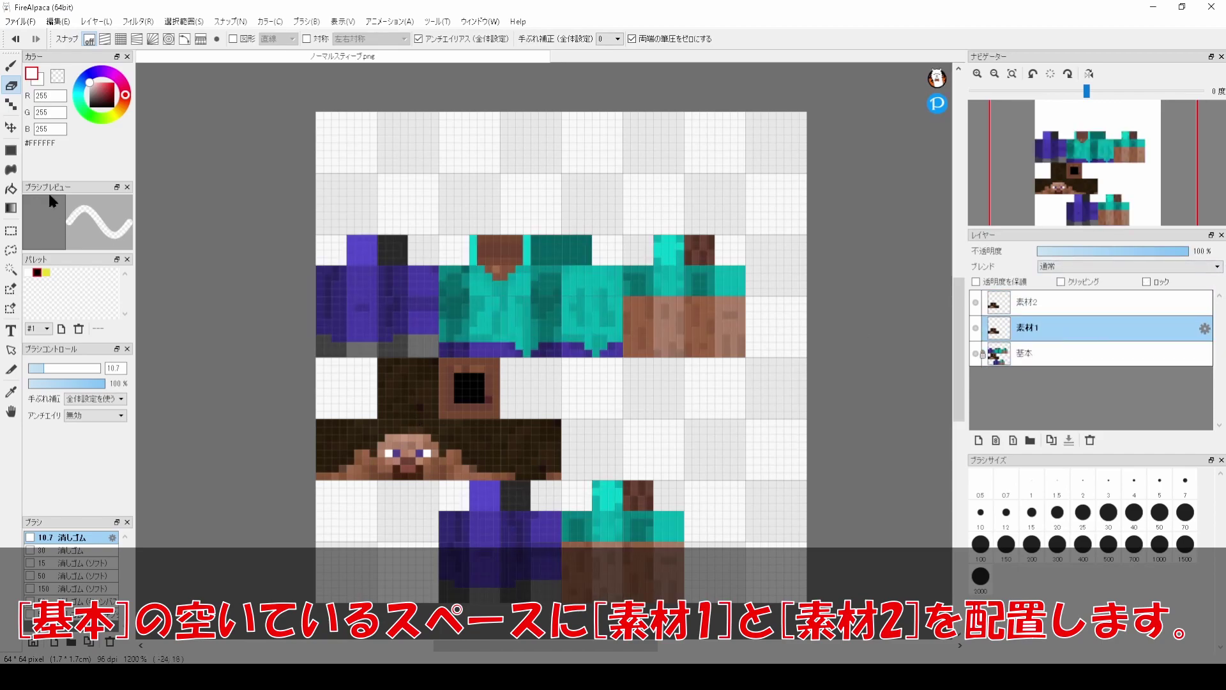
click(11, 127)
drag(471, 416, 716, 171)
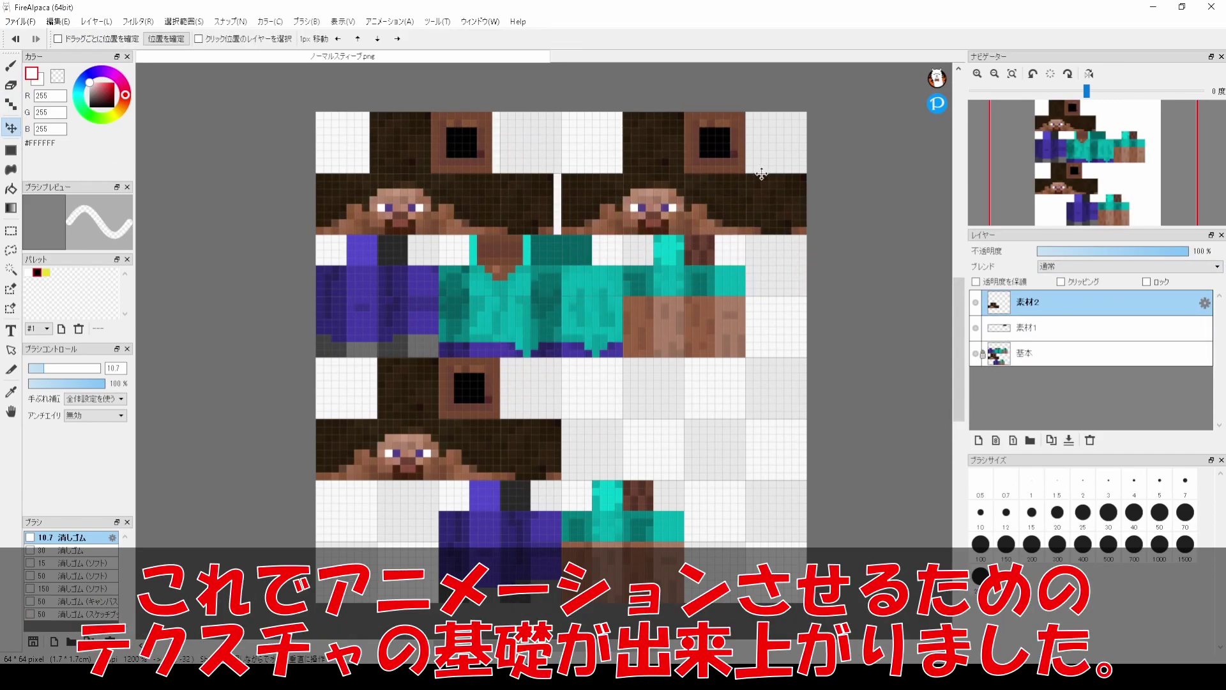
click(1028, 359)
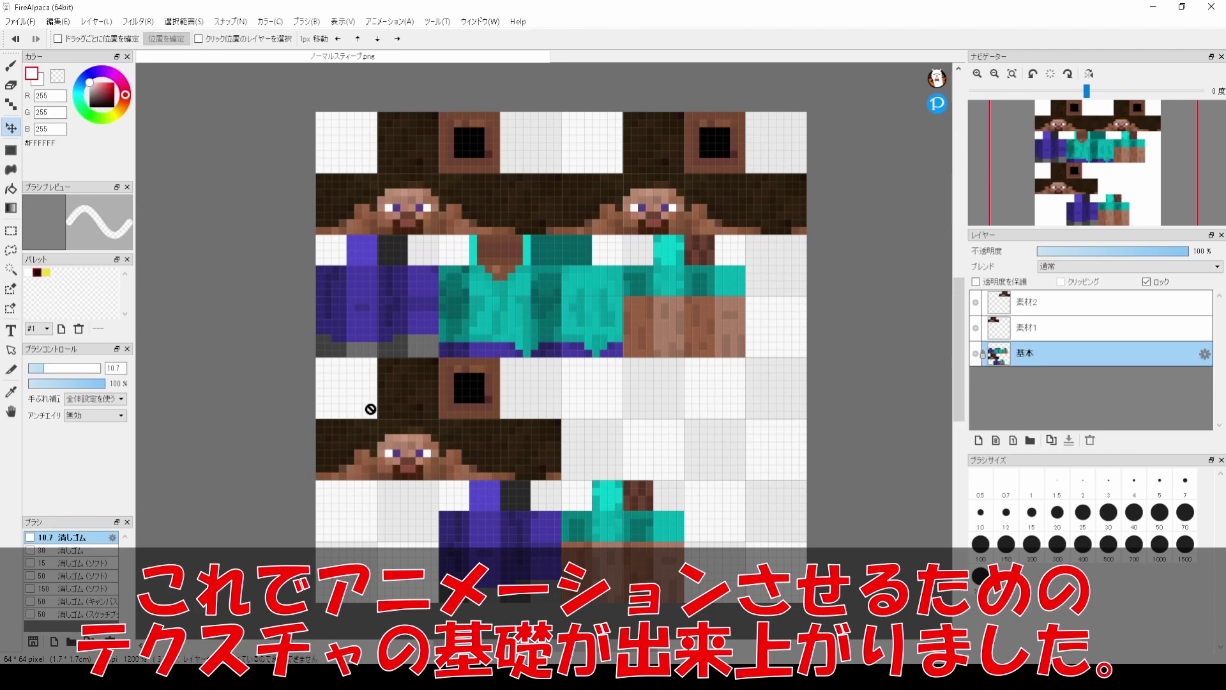
- Save the combined texture as アニメーションスティーブ.png in the リソパ解説 folder, using the transparent PNG (透過PNG) setting
click(20, 22)
click(76, 170)
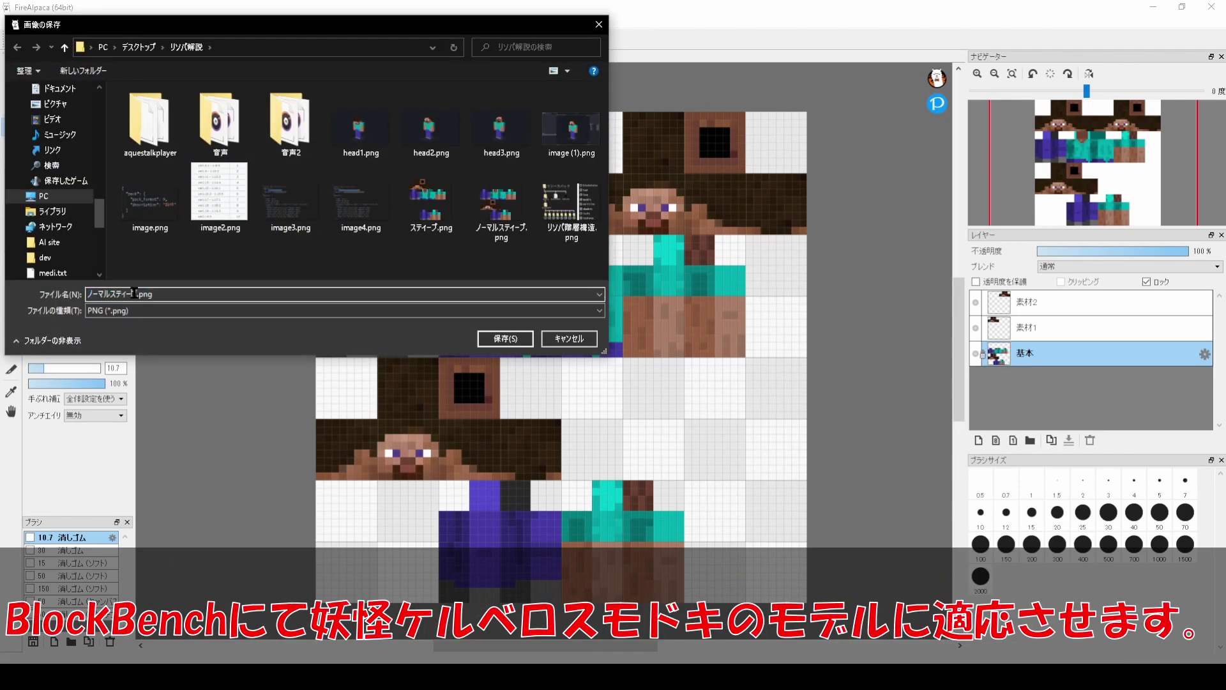
text(no)
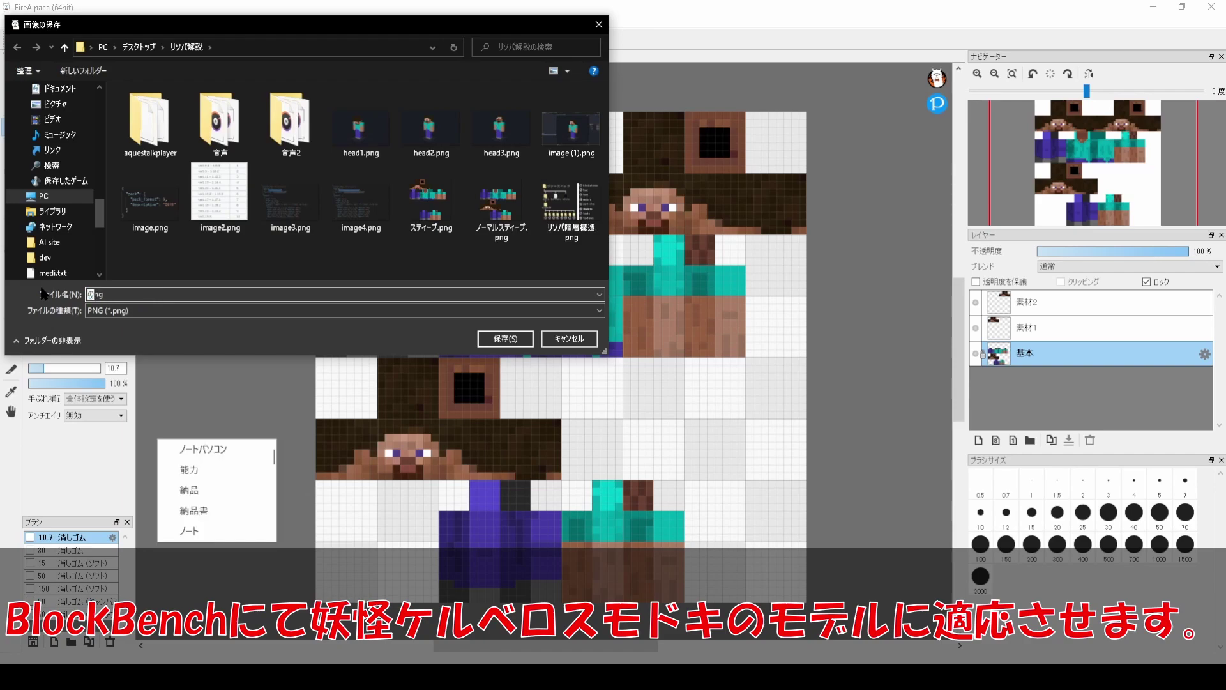
key(BackSpace)
text(あにめーしょんすてぃーb)
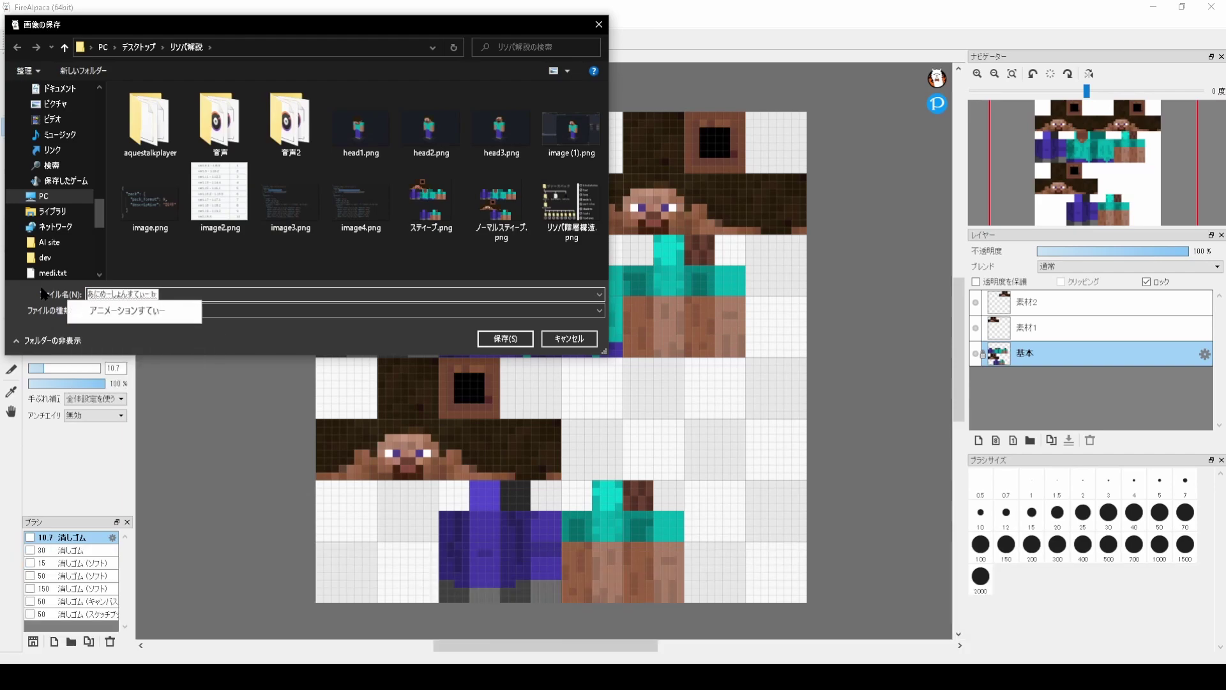
text(u)
key(space)
click(504, 339)
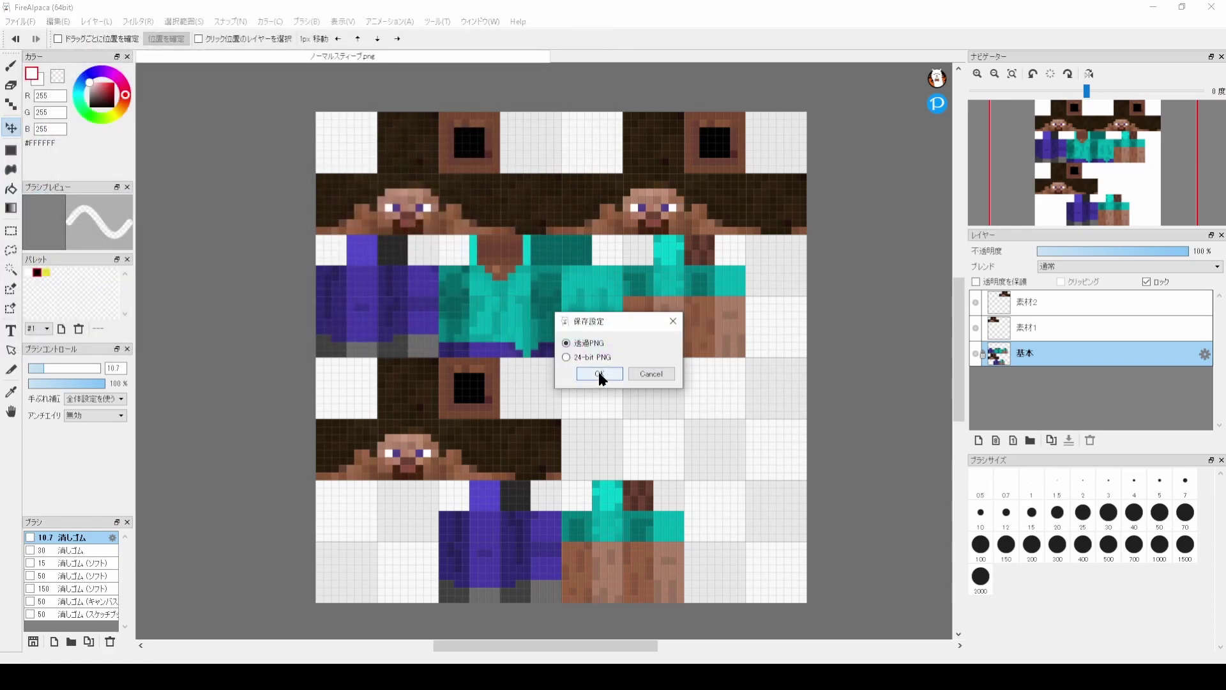
click(591, 376)
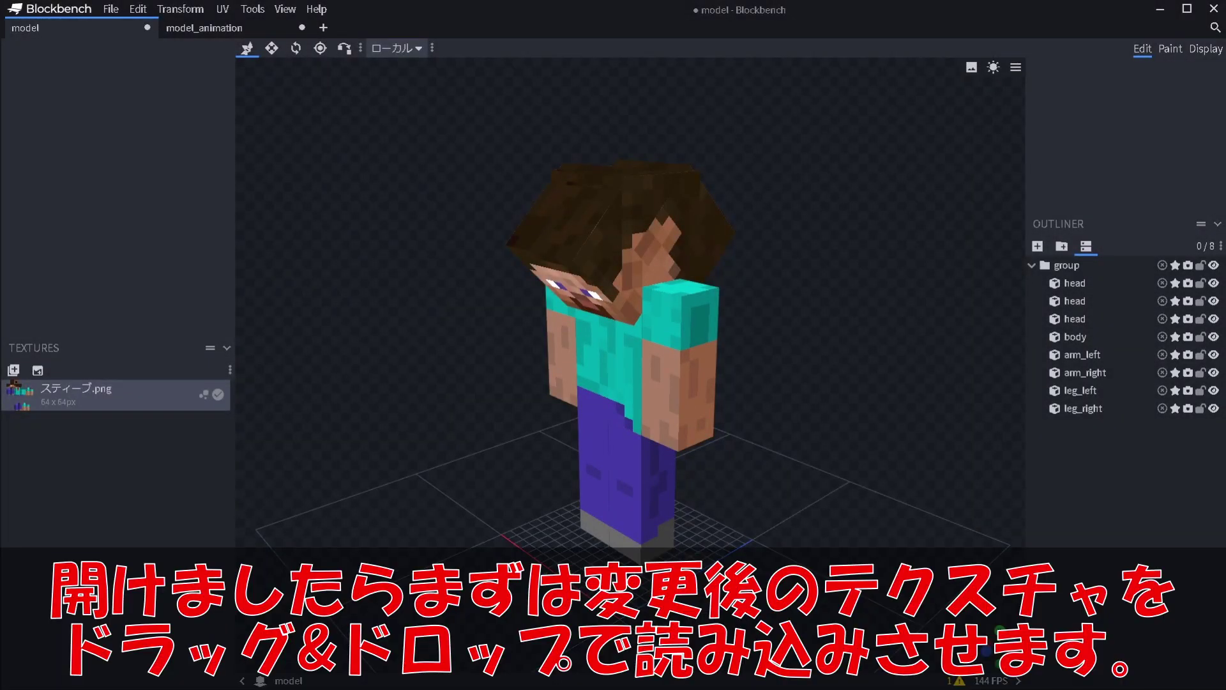
- Switch to Blockbench, load アニメーションスティーブ.png as a texture and delete the old スティーブ.png texture
drag(447, 393, 441, 318)
click(75, 400)
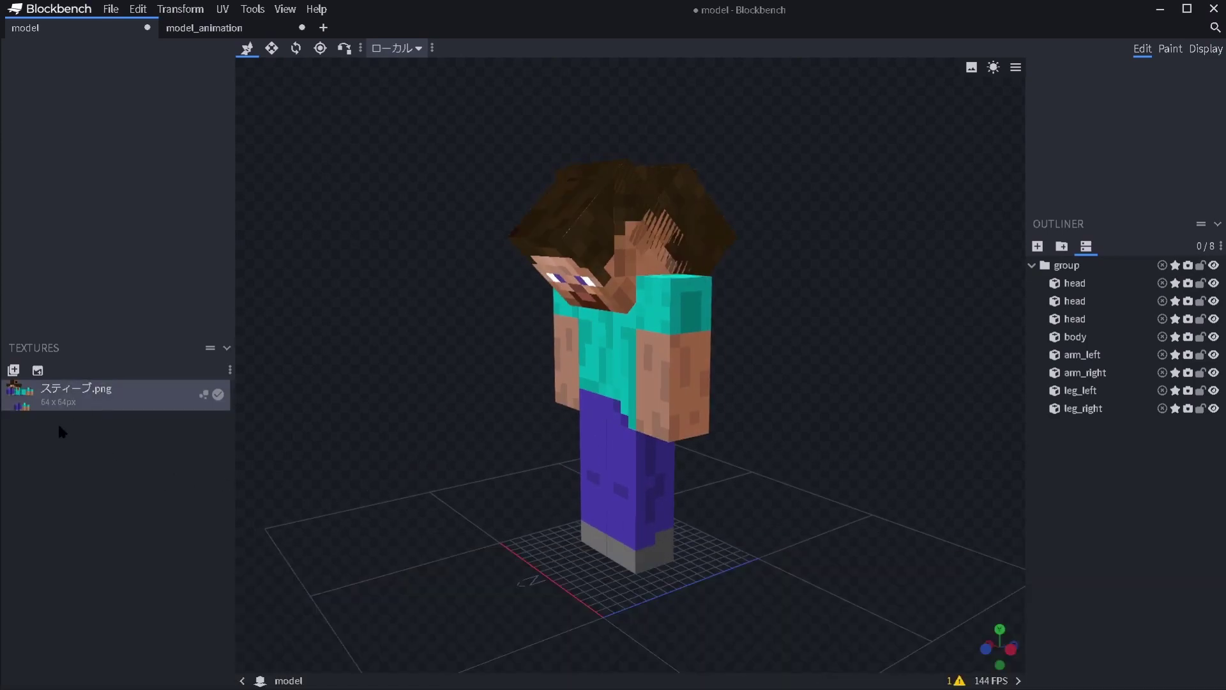
drag(88, 502, 144, 500)
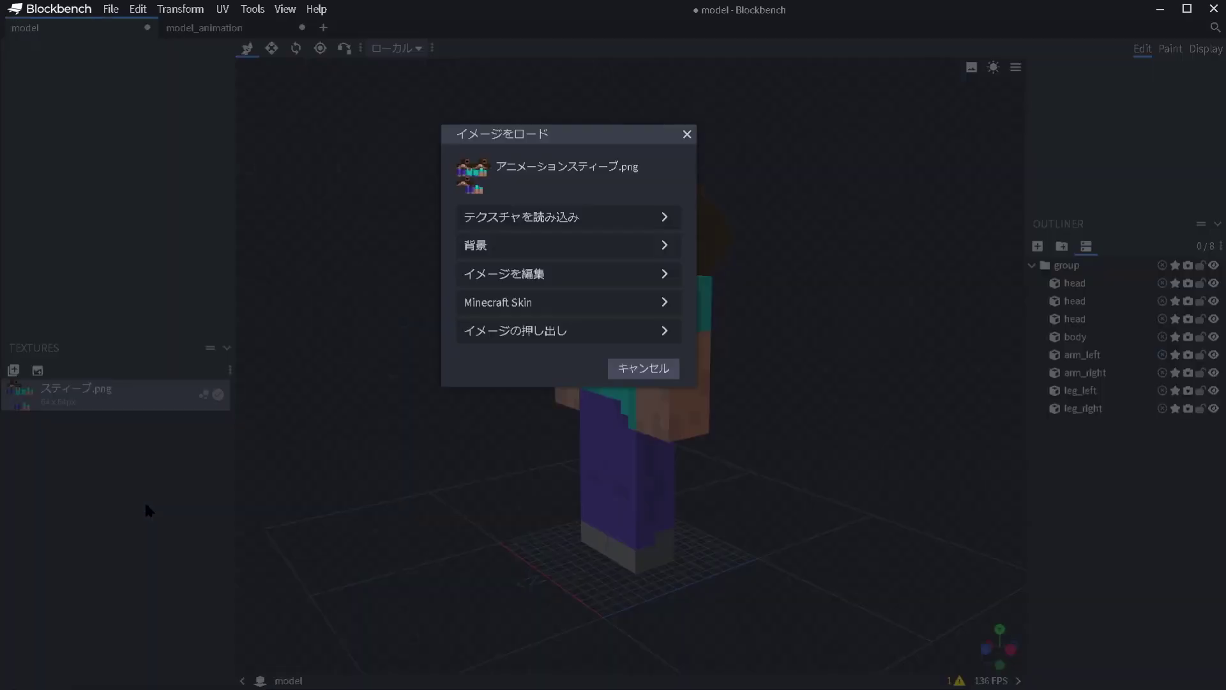
click(567, 223)
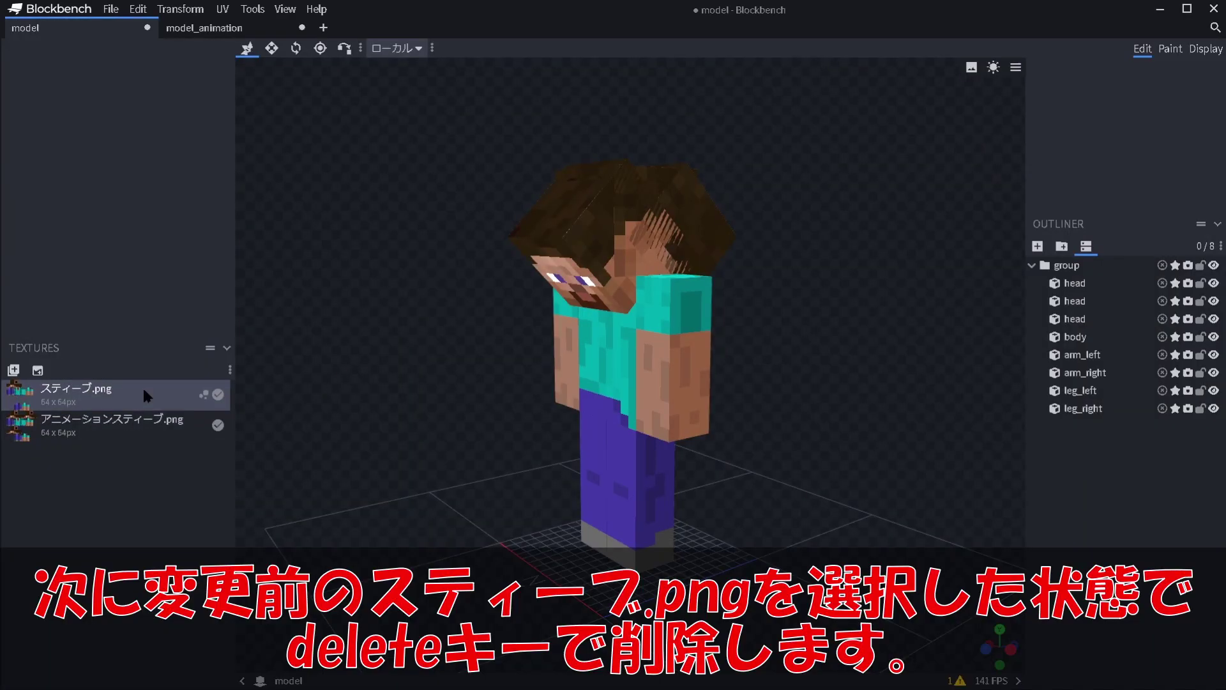
key(Delete)
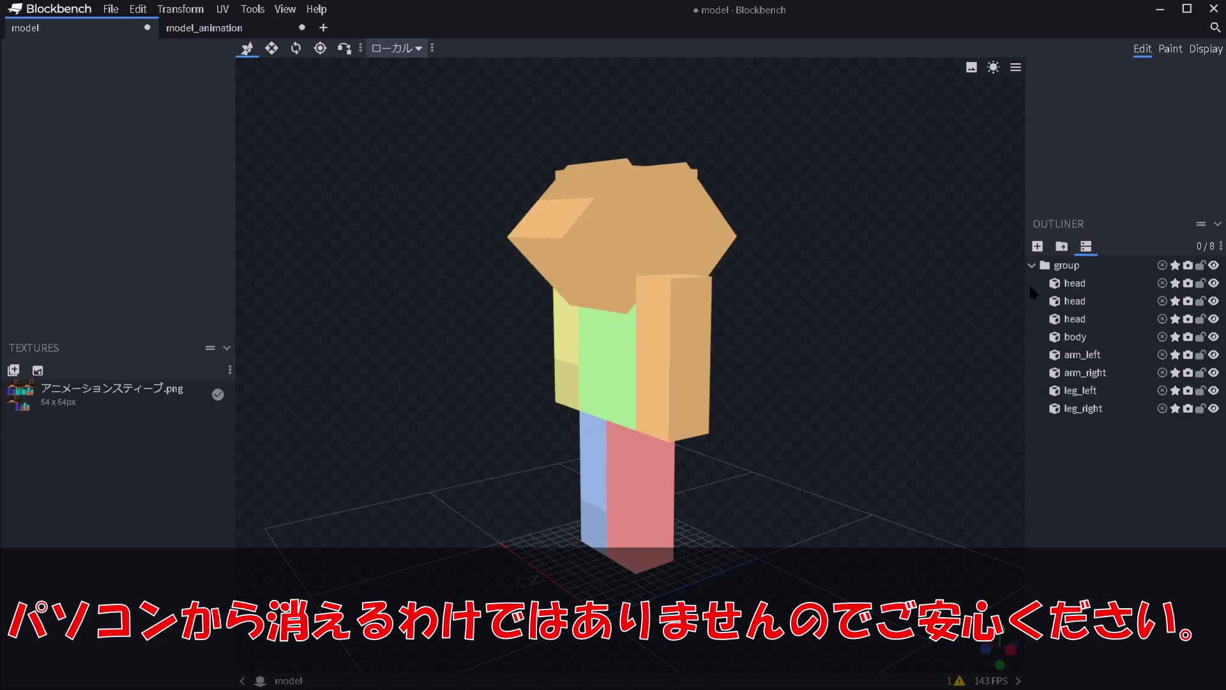
- Apply the アニメーションスティーブ.png texture to all the cubes in the group
key(ctrl+a)
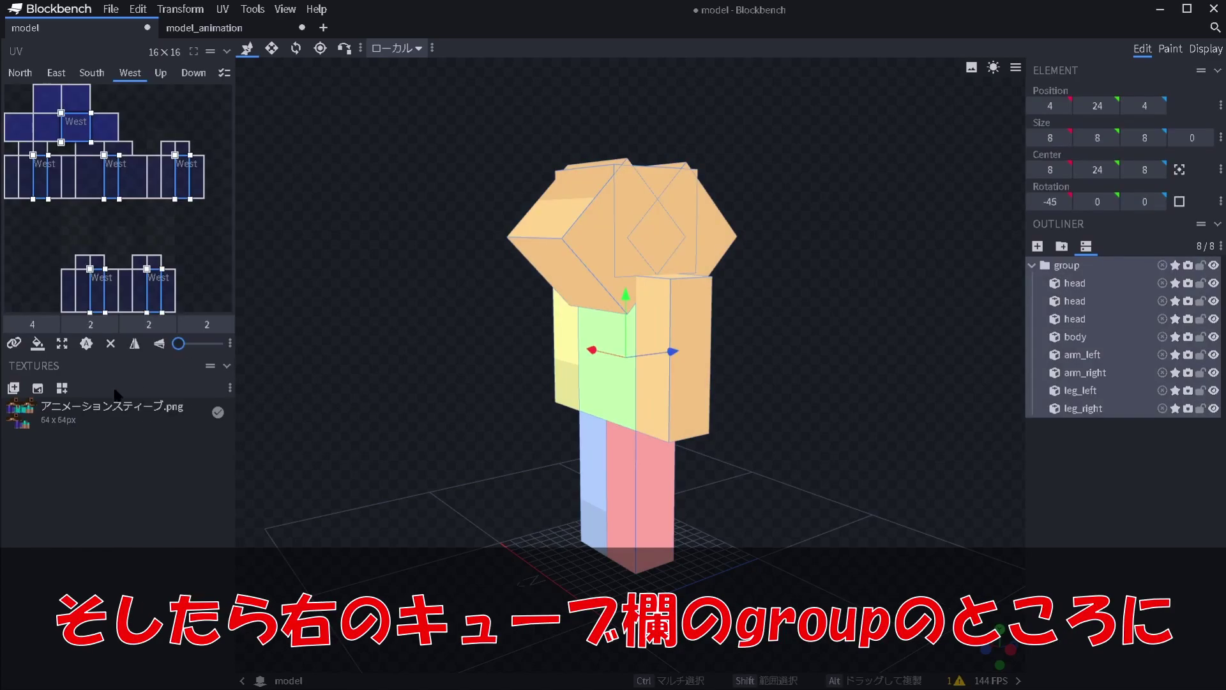
drag(631, 349, 633, 351)
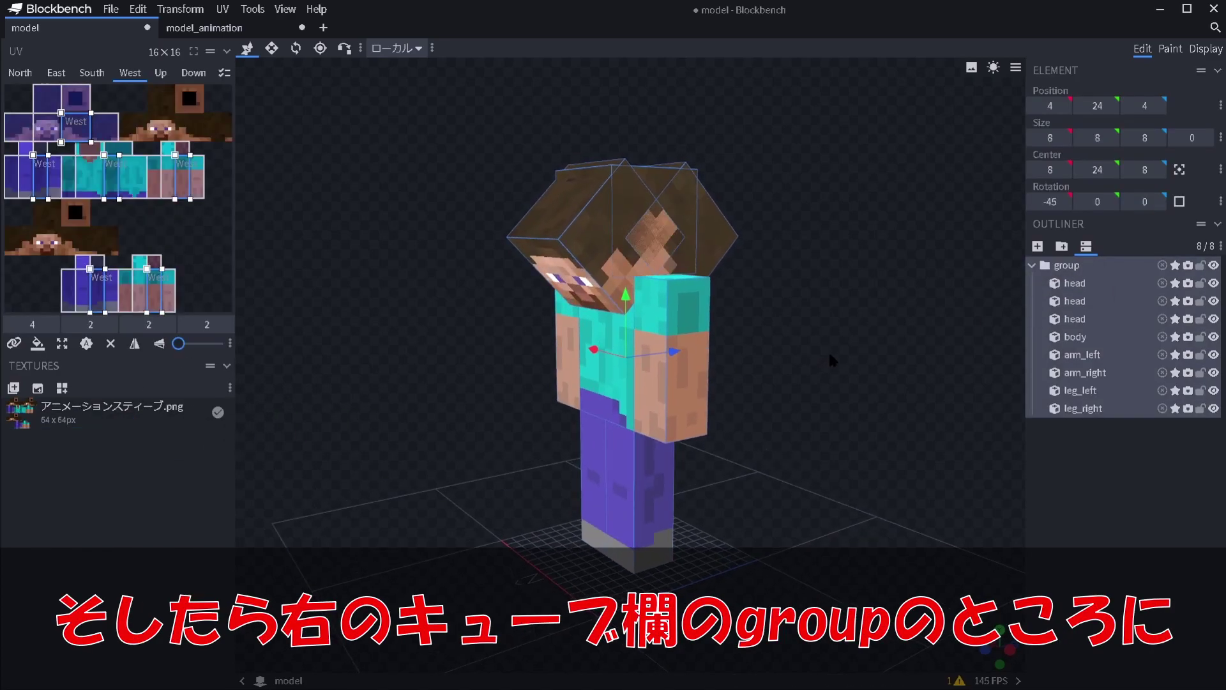
mouse_move(840, 359)
mouse_down()
mouse_move(958, 328)
mouse_move(834, 371)
mouse_up()
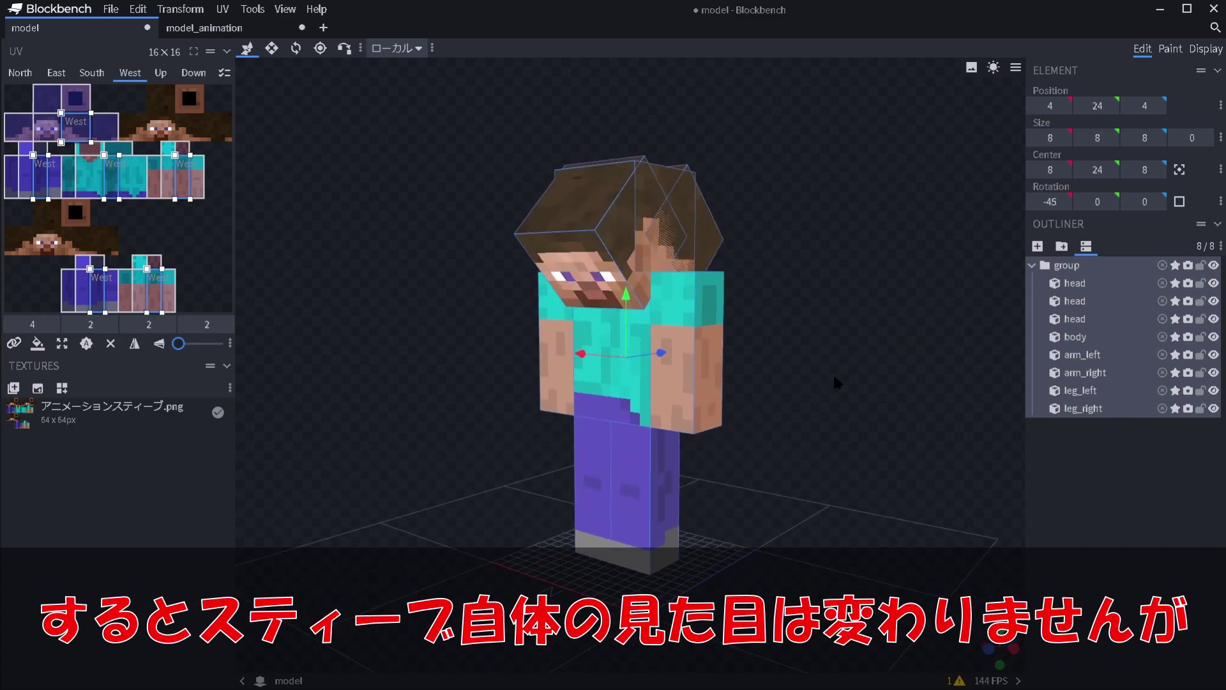
- Enlarge the UV view and select each of the three head cubes to check its texture area
click(1075, 283)
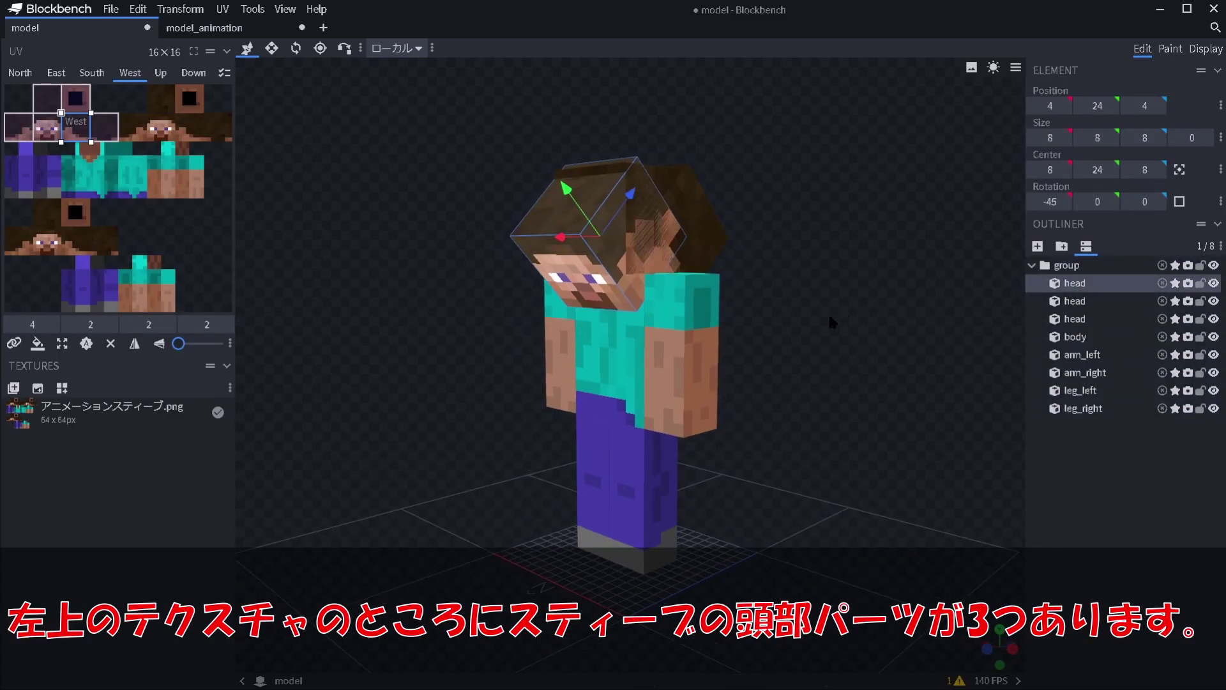
drag(237, 319, 527, 332)
drag(980, 322, 964, 321)
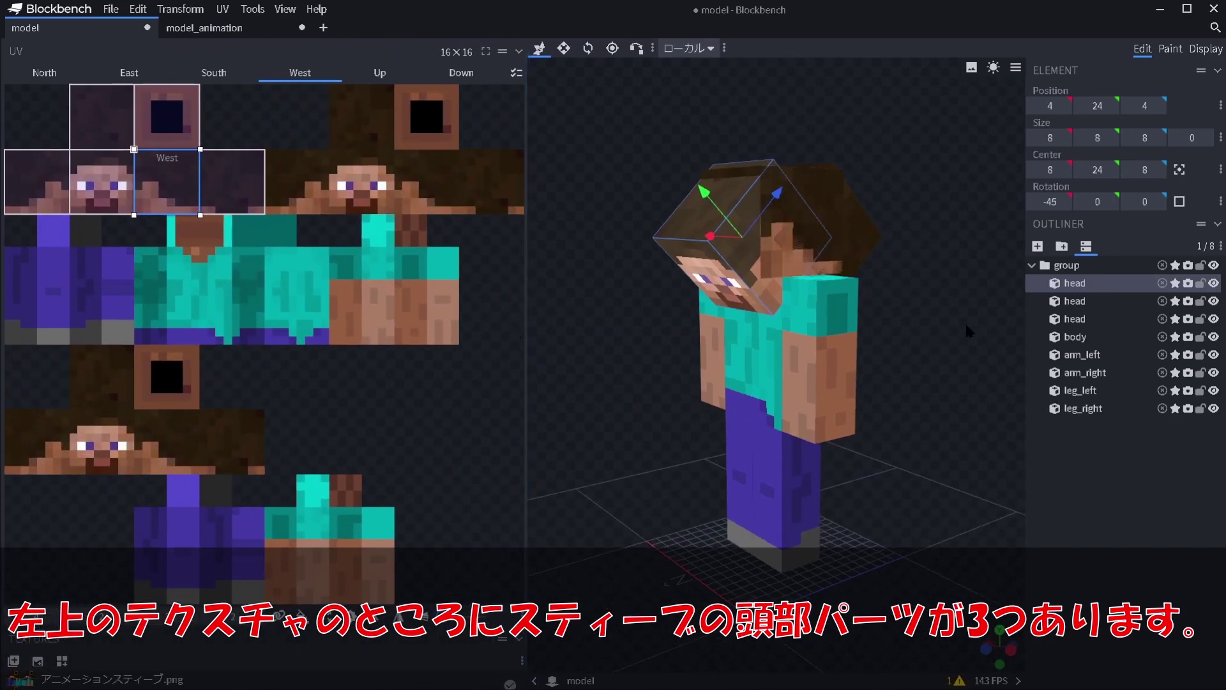
click(805, 178)
click(855, 213)
click(748, 208)
click(796, 210)
click(858, 216)
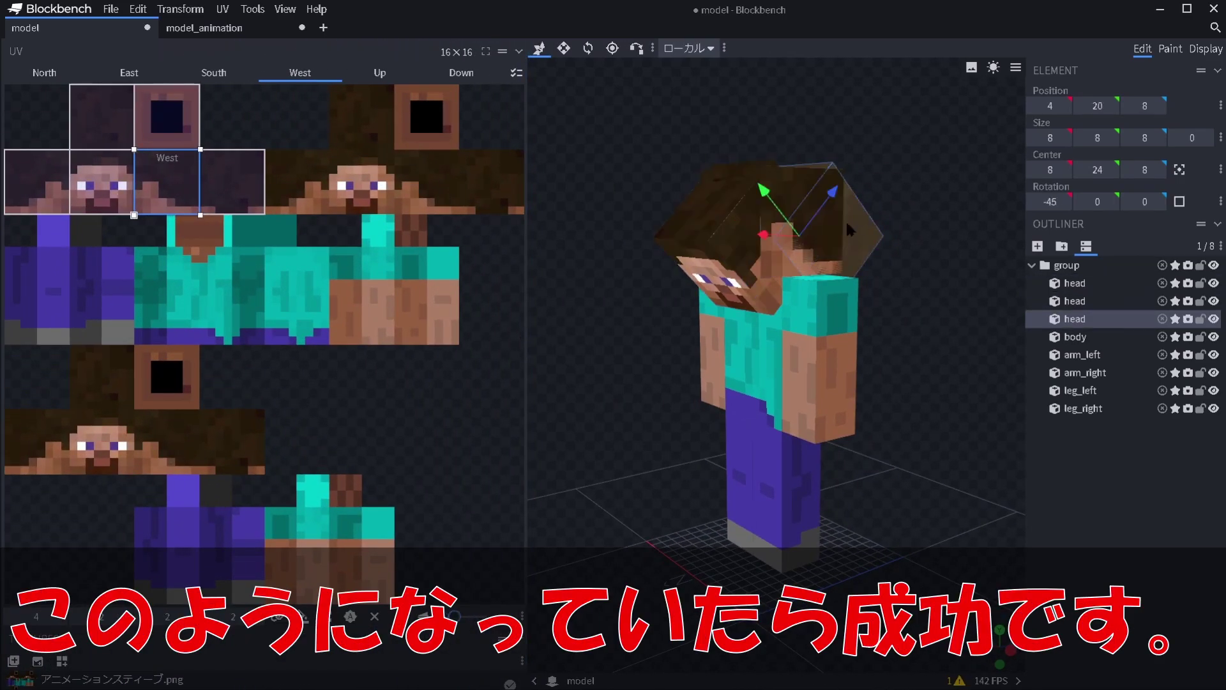
- Isolate the downward-tilted head by hiding the other two heads, the body, both arms and both legs
click(750, 211)
click(1213, 319)
click(1213, 301)
click(1213, 337)
click(1213, 354)
click(1214, 372)
click(1214, 390)
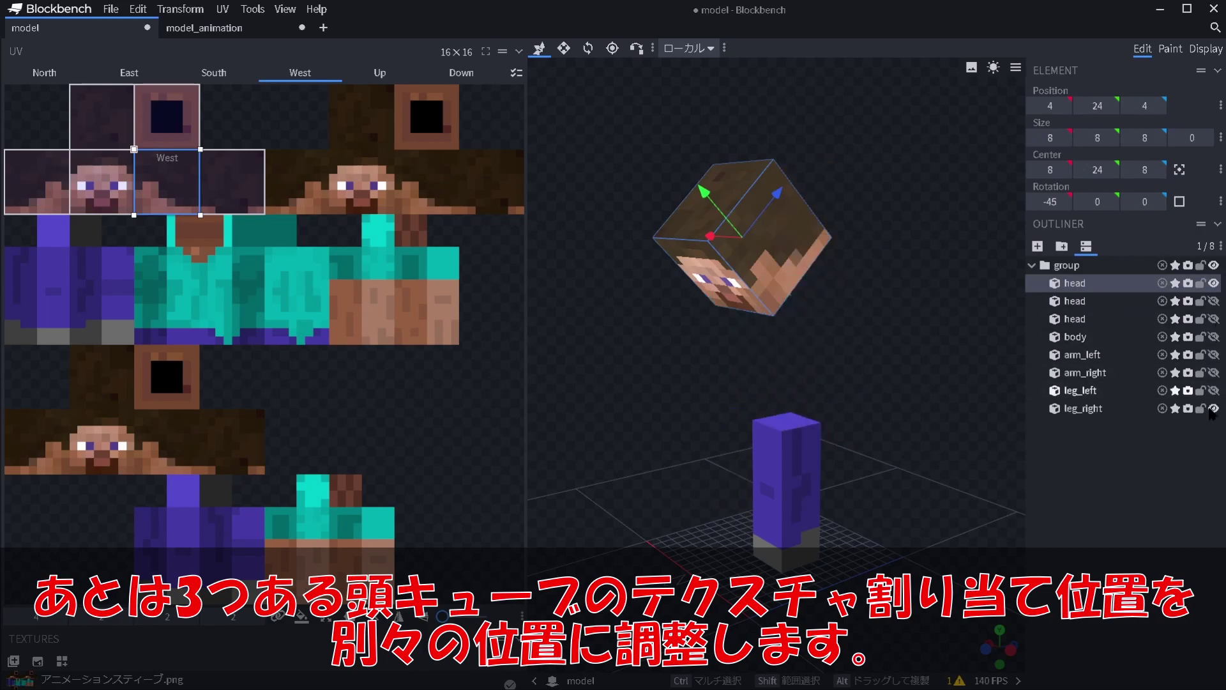
click(1213, 408)
drag(846, 318, 819, 340)
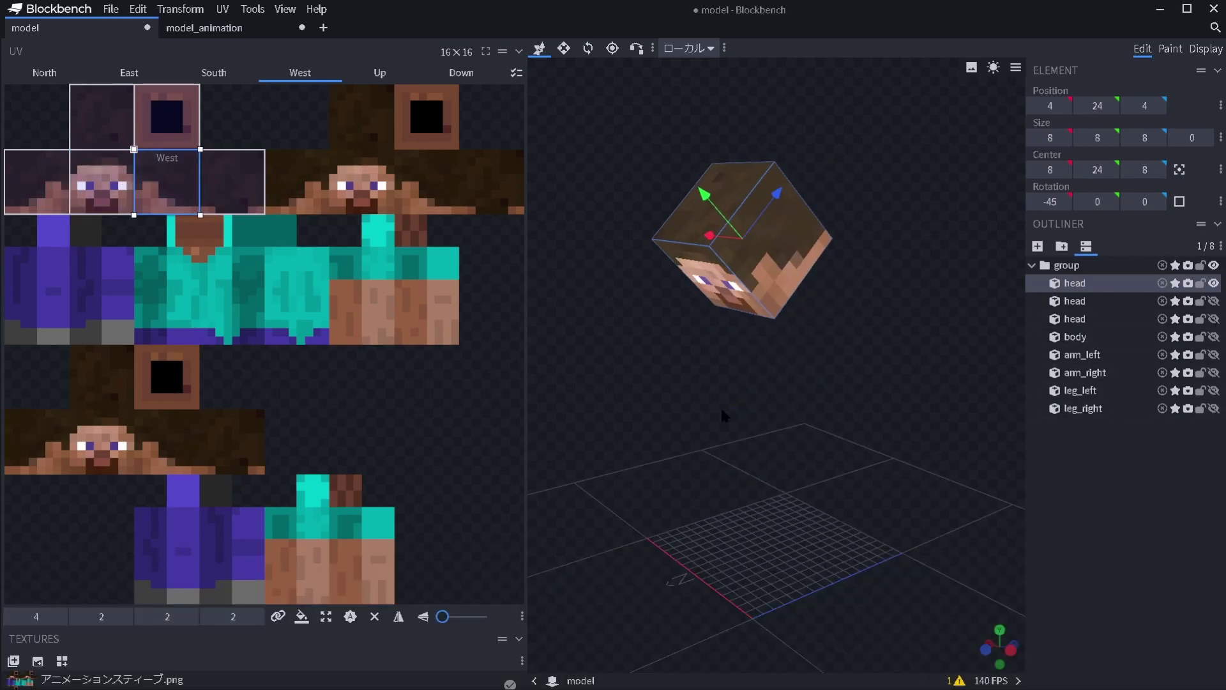
- Move all UV faces of the downward-tilted head onto the lower head texture
drag(720, 405, 722, 401)
click(719, 299)
drag(99, 191, 92, 438)
drag(720, 376, 716, 384)
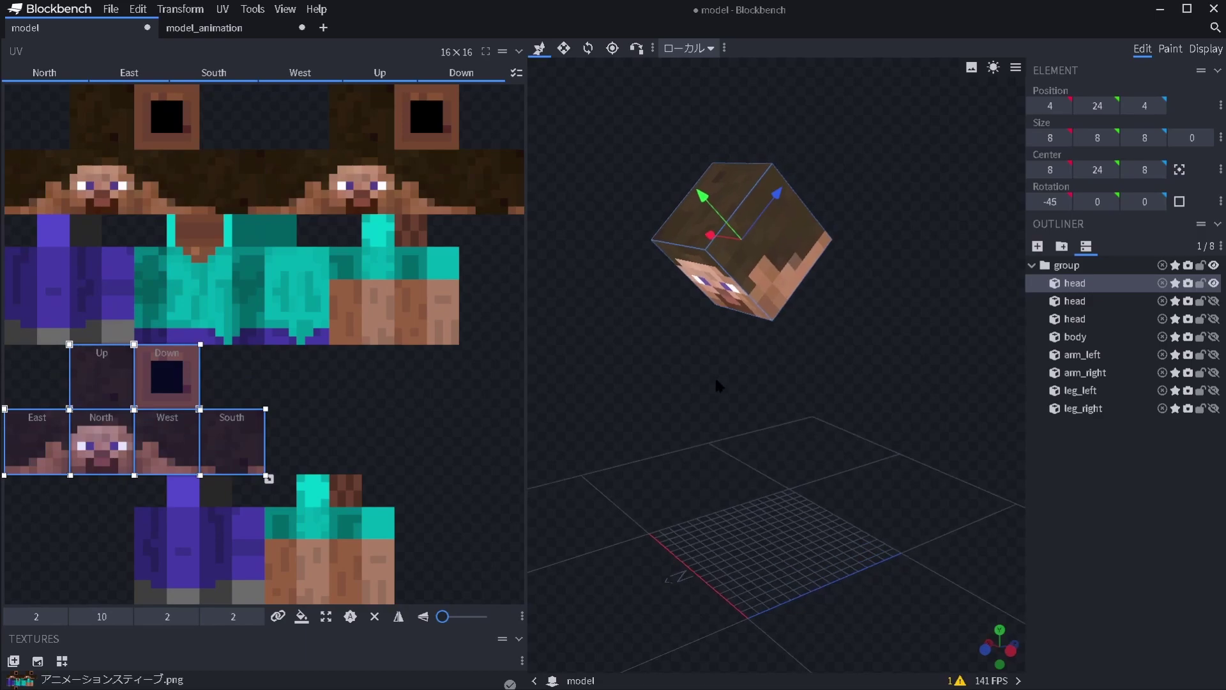
- Show only the upright head and check that its UV sits on the upper-left head texture
click(1213, 301)
click(1213, 283)
click(792, 241)
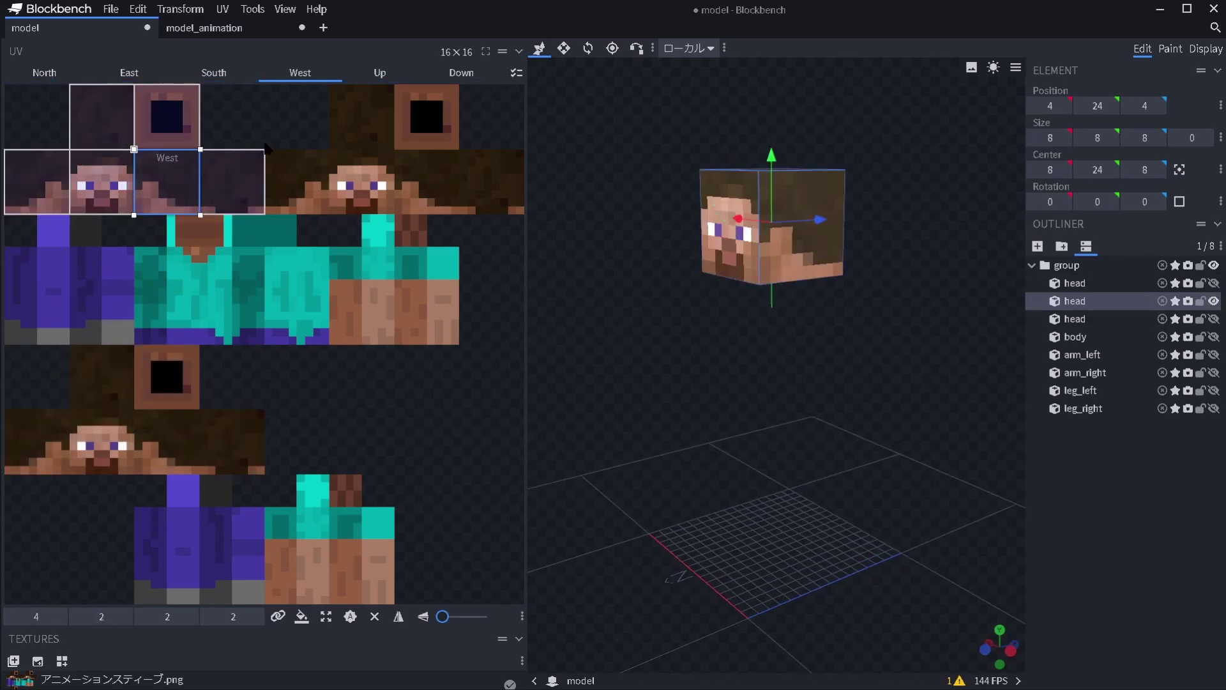
- Isolate the upward-tilted head and move all its UV faces onto the upper-right head texture
click(1214, 318)
click(1214, 301)
click(1075, 319)
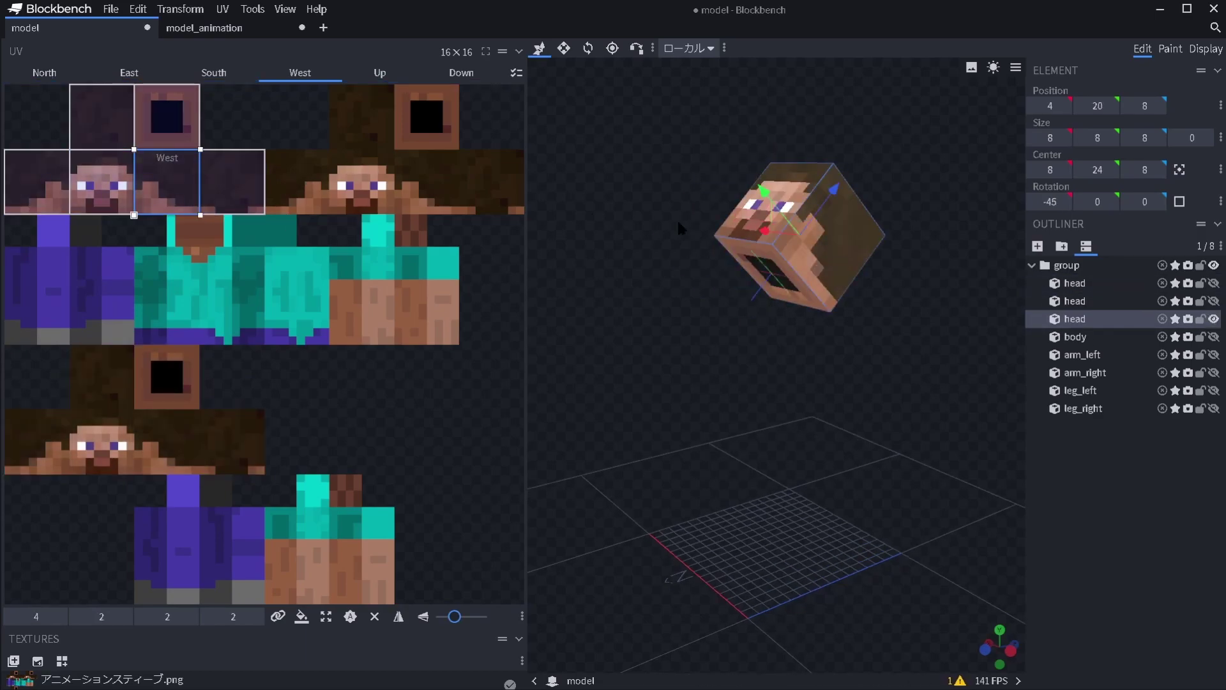
click(792, 183)
key(ctrl+a)
drag(177, 187, 431, 186)
drag(701, 374, 695, 373)
- Make every cube in the group visible again
click(916, 465)
click(811, 272)
click(1214, 265)
drag(882, 508, 869, 485)
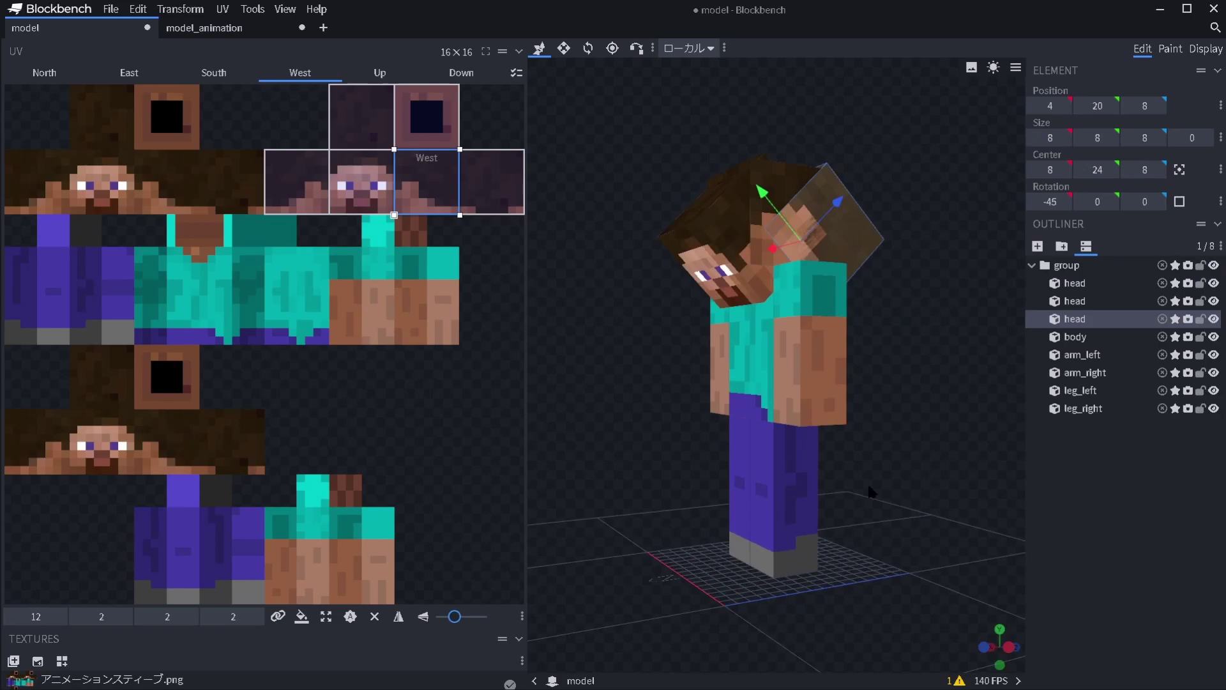
- Select the three head cubes one after another to compare their UV areas
click(1097, 283)
click(1096, 301)
click(1094, 319)
click(1094, 283)
click(1091, 301)
click(1089, 283)
click(1089, 301)
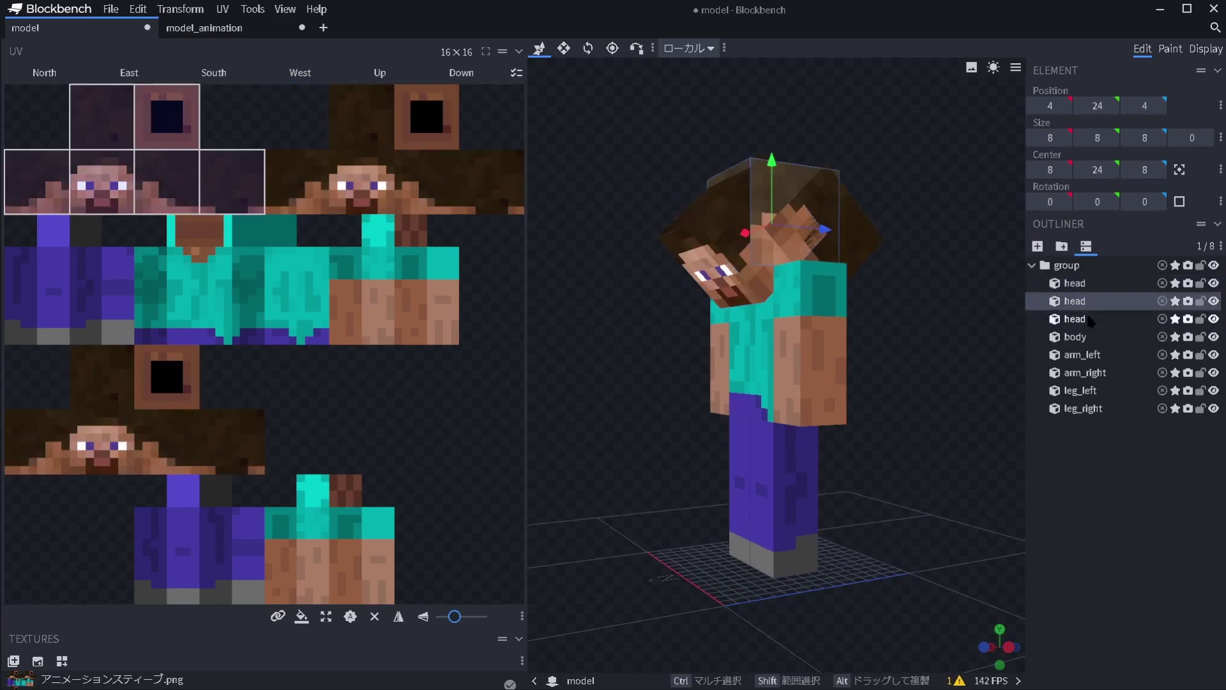
click(1087, 313)
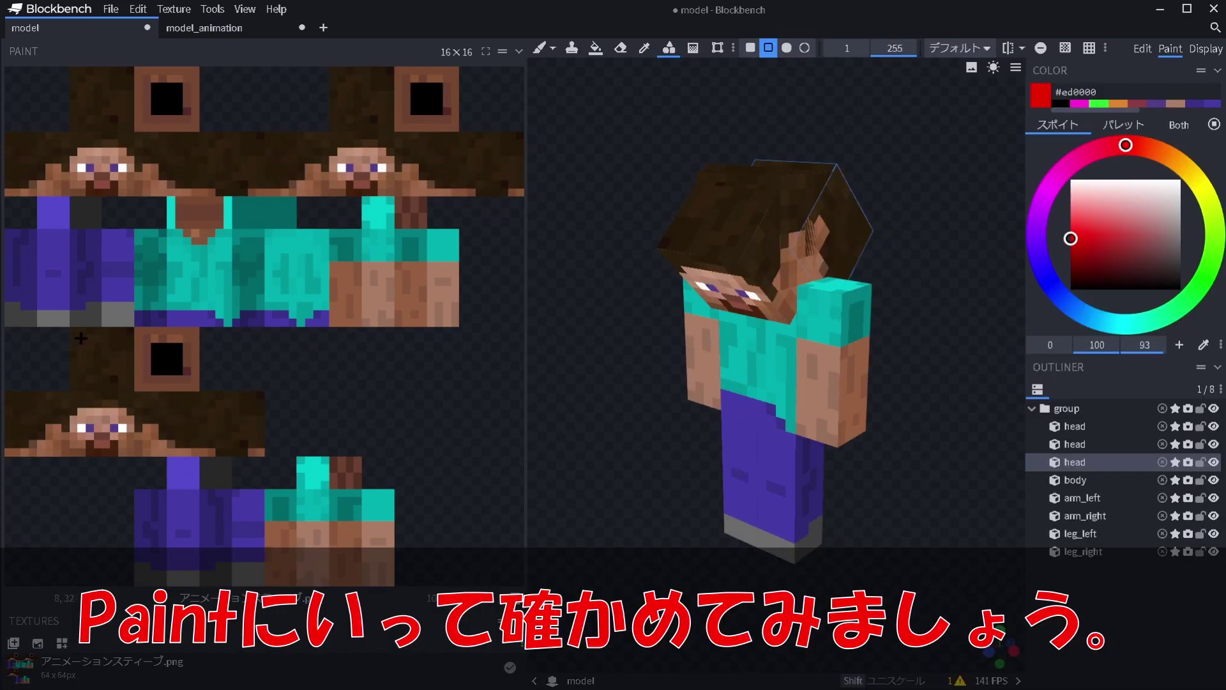
- Paint test square outlines on the head textures' top faces: red on the lower, blue on the upper-left and green (#1ded00) on the upper-right
drag(80, 339, 131, 386)
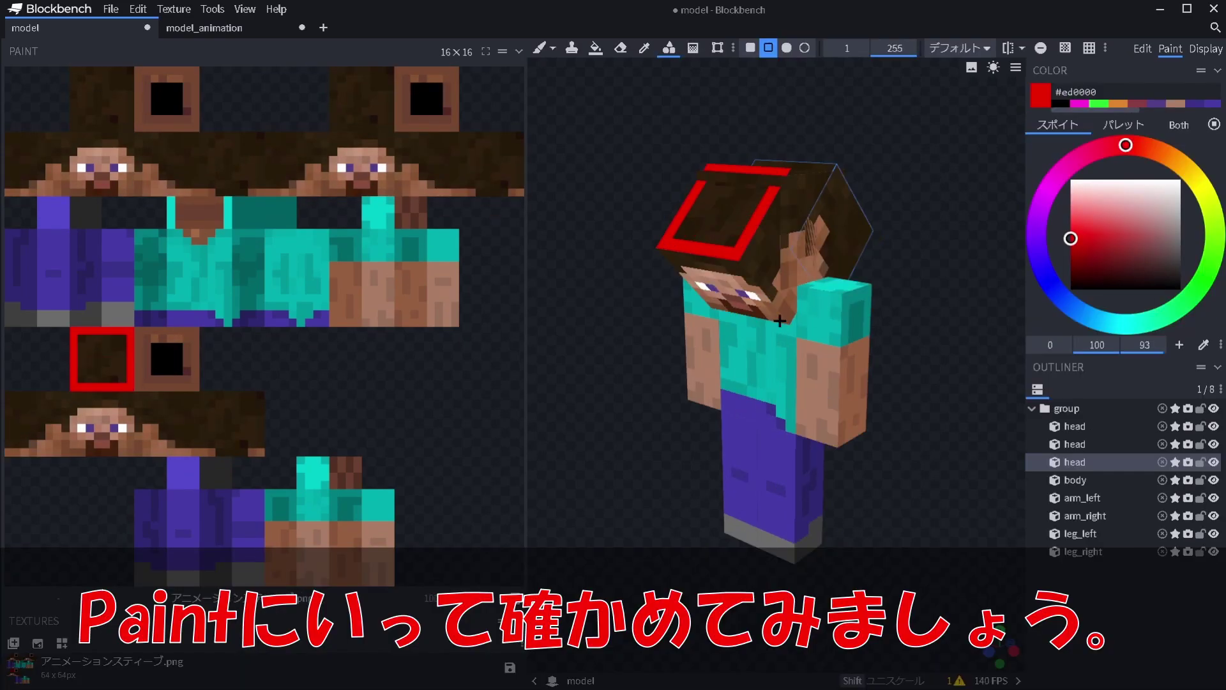
click(1066, 302)
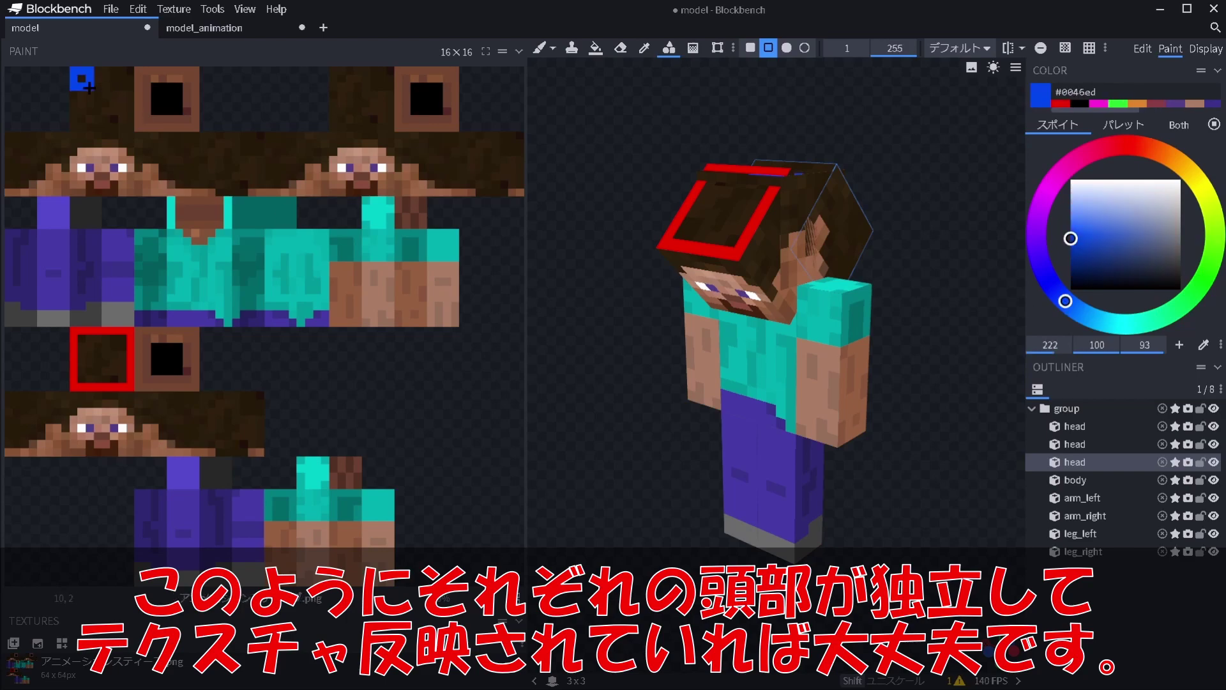
drag(87, 85, 128, 125)
drag(607, 147, 487, 195)
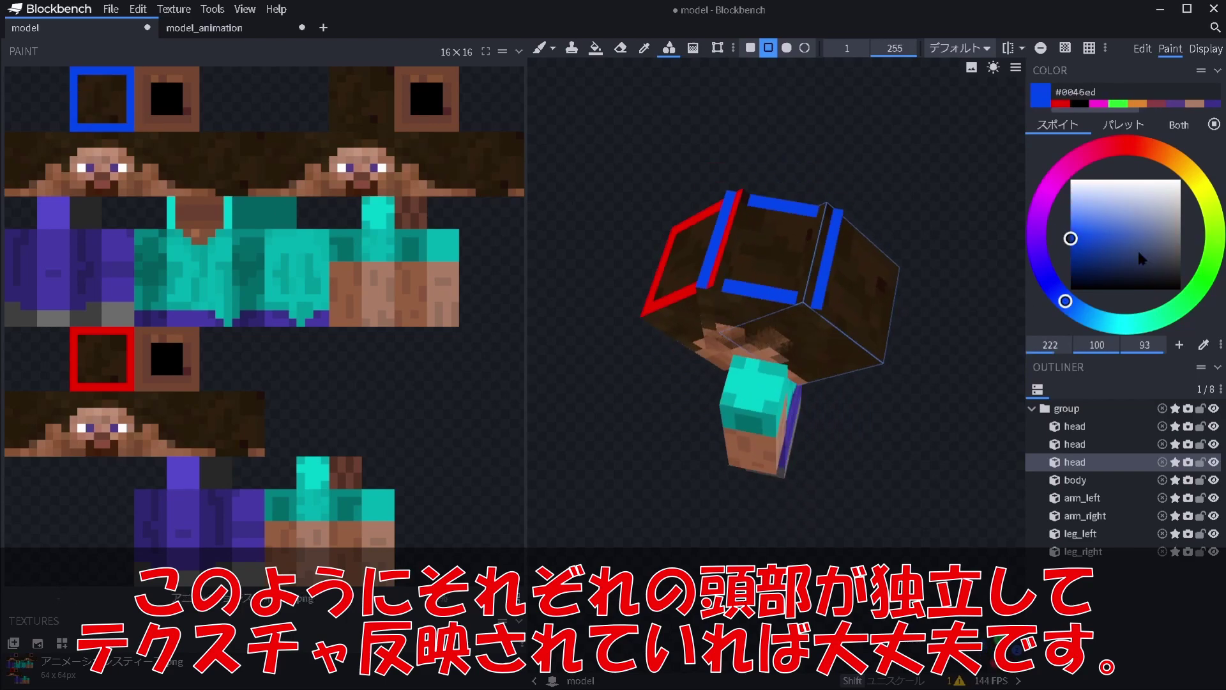
click(1209, 268)
drag(332, 69, 389, 127)
mouse_move(902, 178)
mouse_down()
mouse_move(984, 118)
mouse_move(903, 172)
mouse_move(899, 113)
mouse_move(888, 131)
mouse_up()
- Toggle the visibility of the three heads to preview each head pose separately
click(922, 507)
mouse_move(923, 506)
mouse_down()
mouse_move(900, 473)
mouse_move(936, 498)
mouse_up()
click(1213, 426)
click(1214, 444)
click(1214, 462)
click(1213, 444)
click(1214, 444)
click(1213, 426)
drag(913, 383, 868, 409)
click(1214, 462)
click(1213, 444)
drag(952, 383, 519, 386)
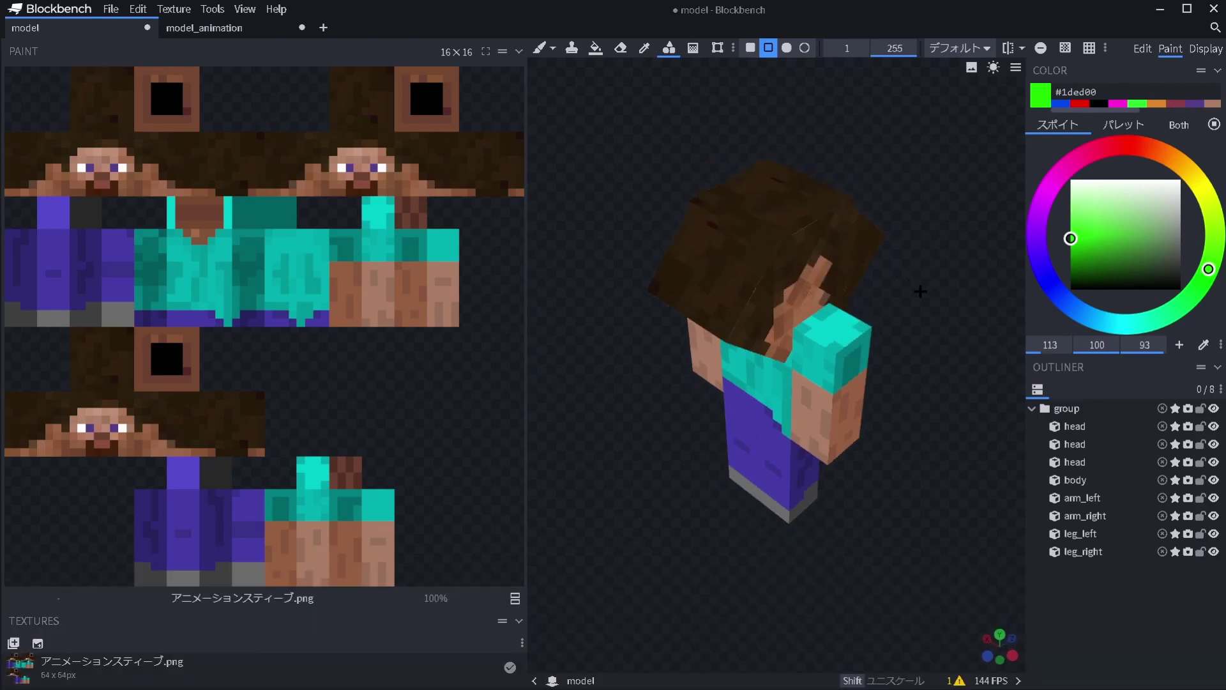
- Hide both tilted heads so that only the upright head shows on the body
click(1214, 444)
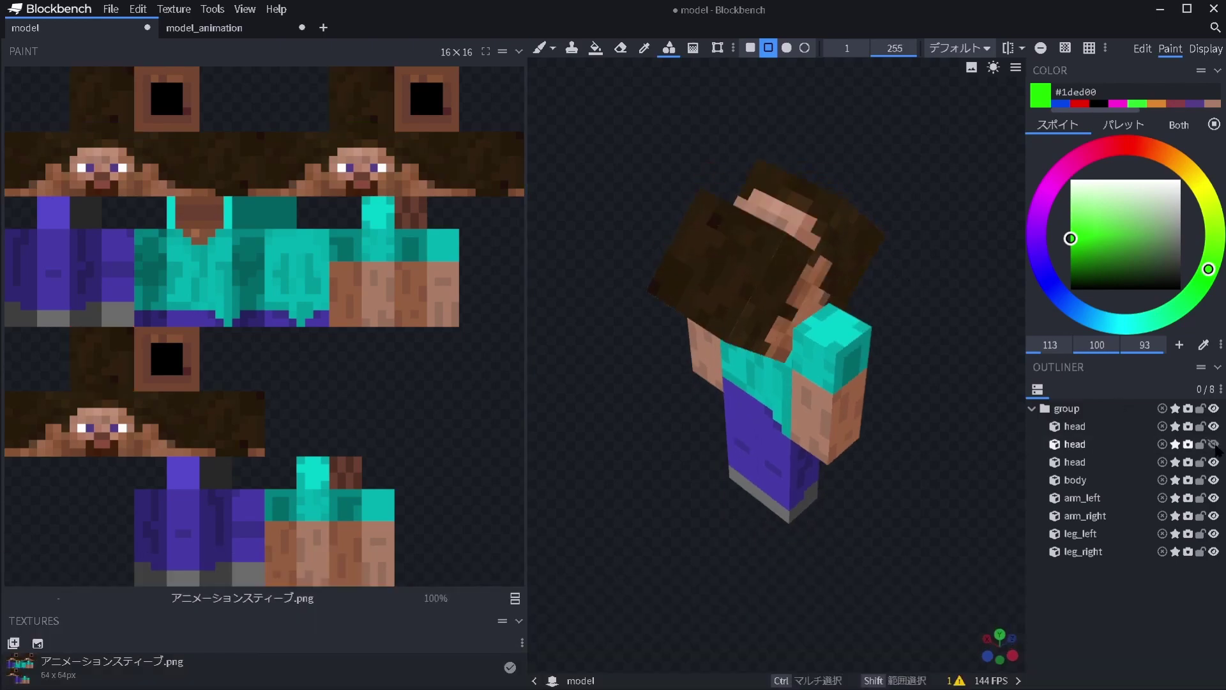
click(1214, 462)
click(1214, 426)
click(1214, 444)
drag(980, 430, 934, 384)
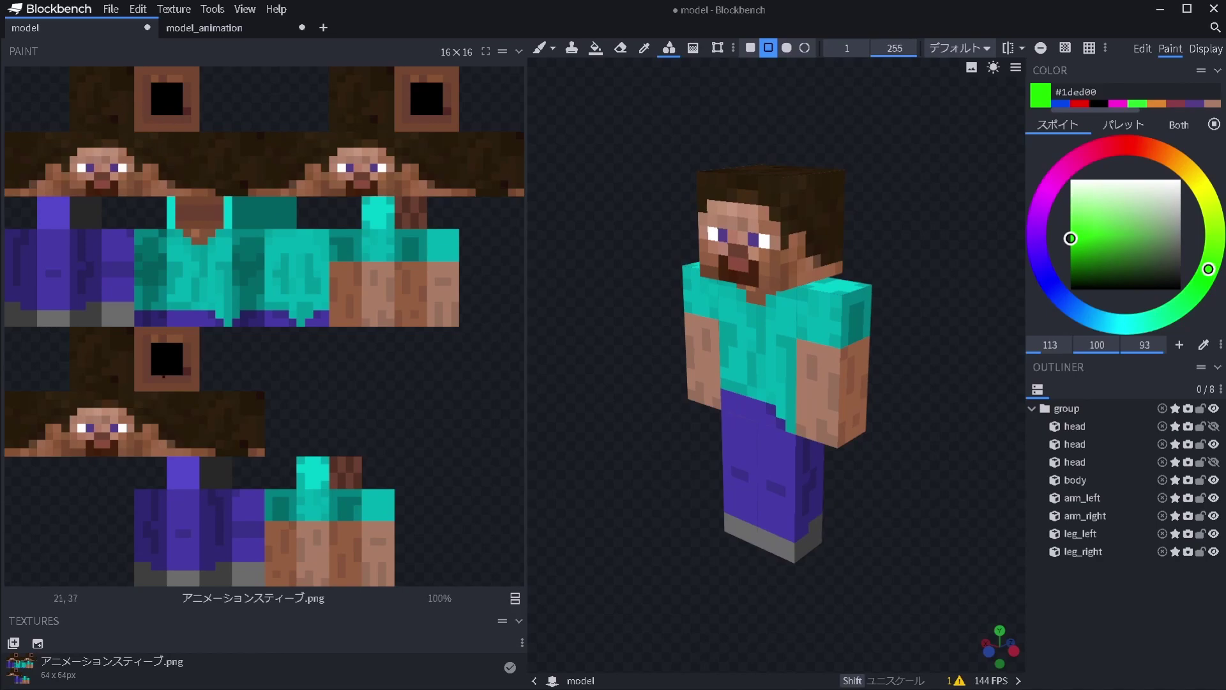
- Mark the lower and upper-right head textures with green bars across their side, top and bottom faces
drag(38, 416, 214, 416)
drag(96, 359, 182, 359)
drag(348, 115, 456, 115)
drag(299, 164, 507, 164)
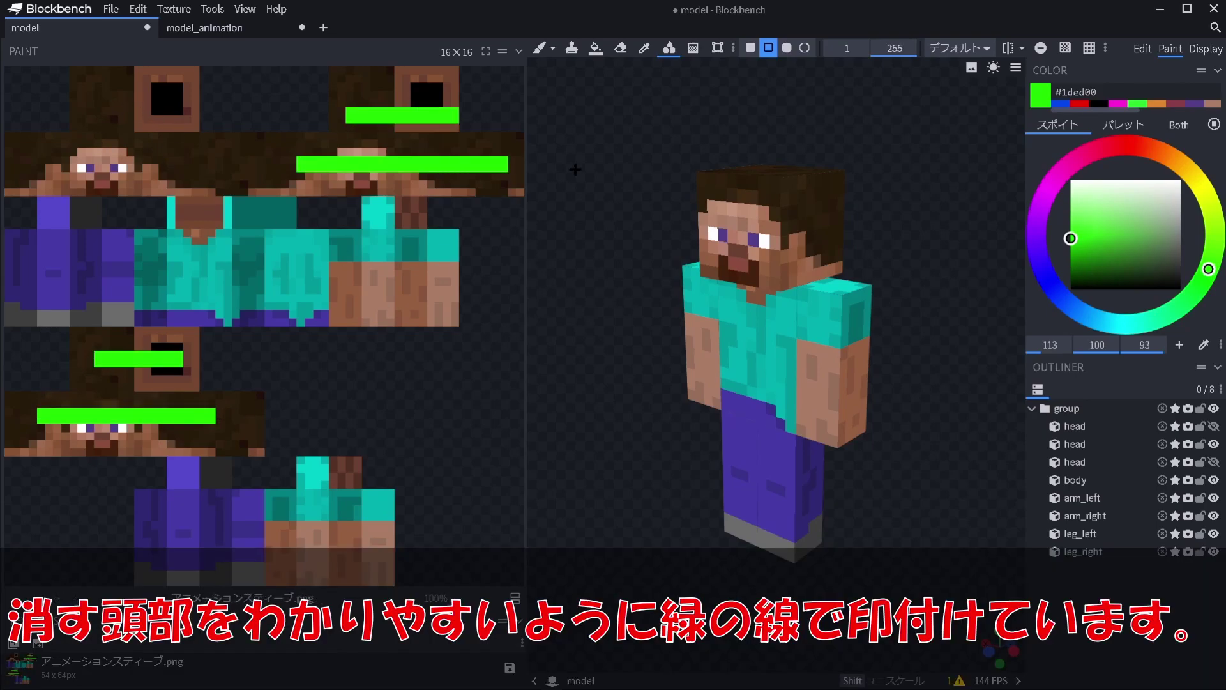
- Erase the upper part of the upper-right head texture with eraser size 4, and show both tilted heads again
click(618, 48)
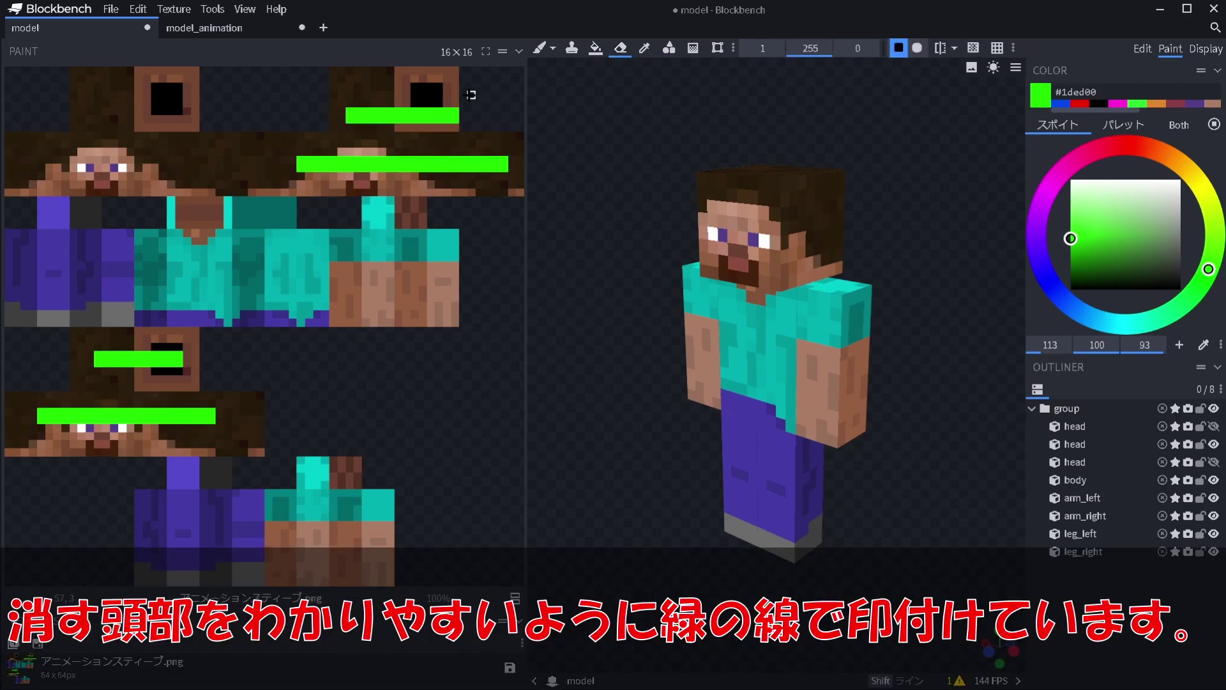
click(746, 49)
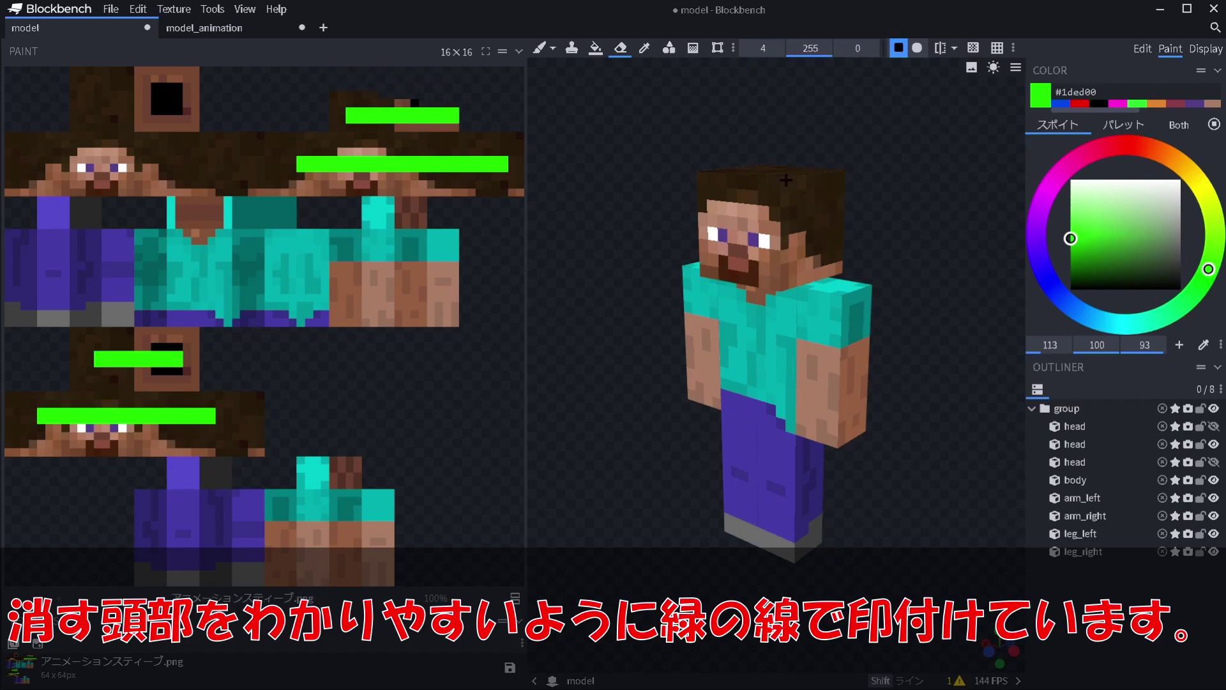
click(1213, 426)
click(1213, 462)
drag(931, 281, 890, 323)
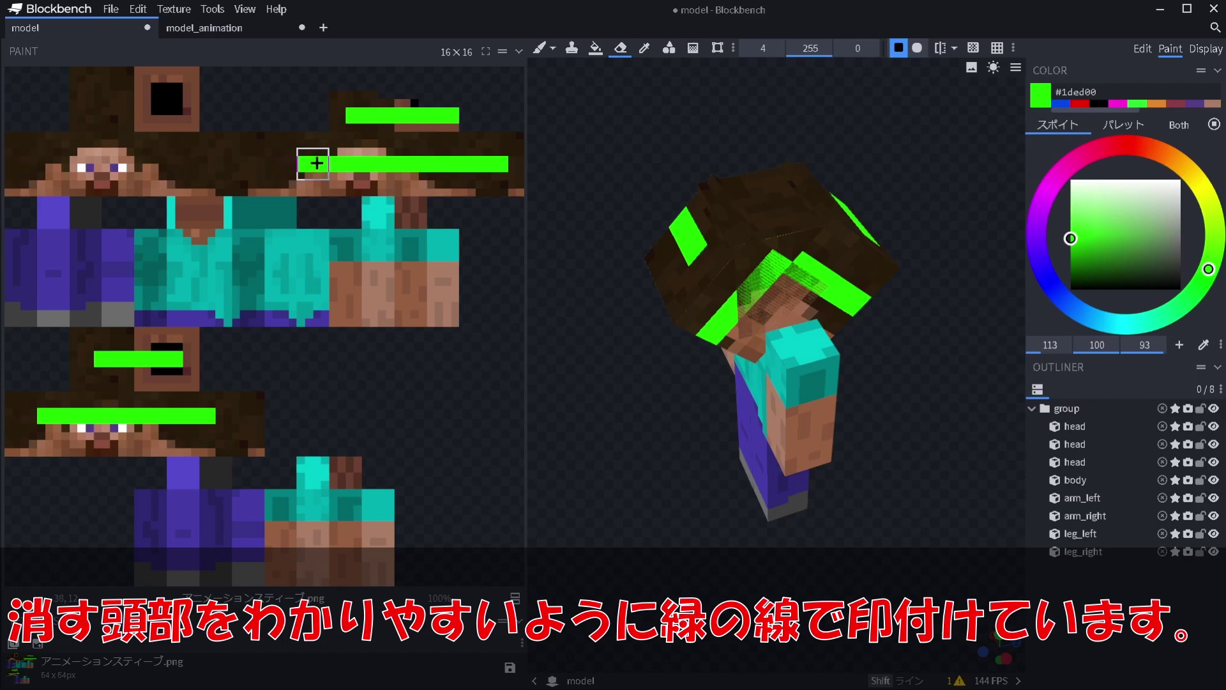
mouse_move(924, 176)
mouse_down()
mouse_move(948, 157)
mouse_move(924, 157)
mouse_up()
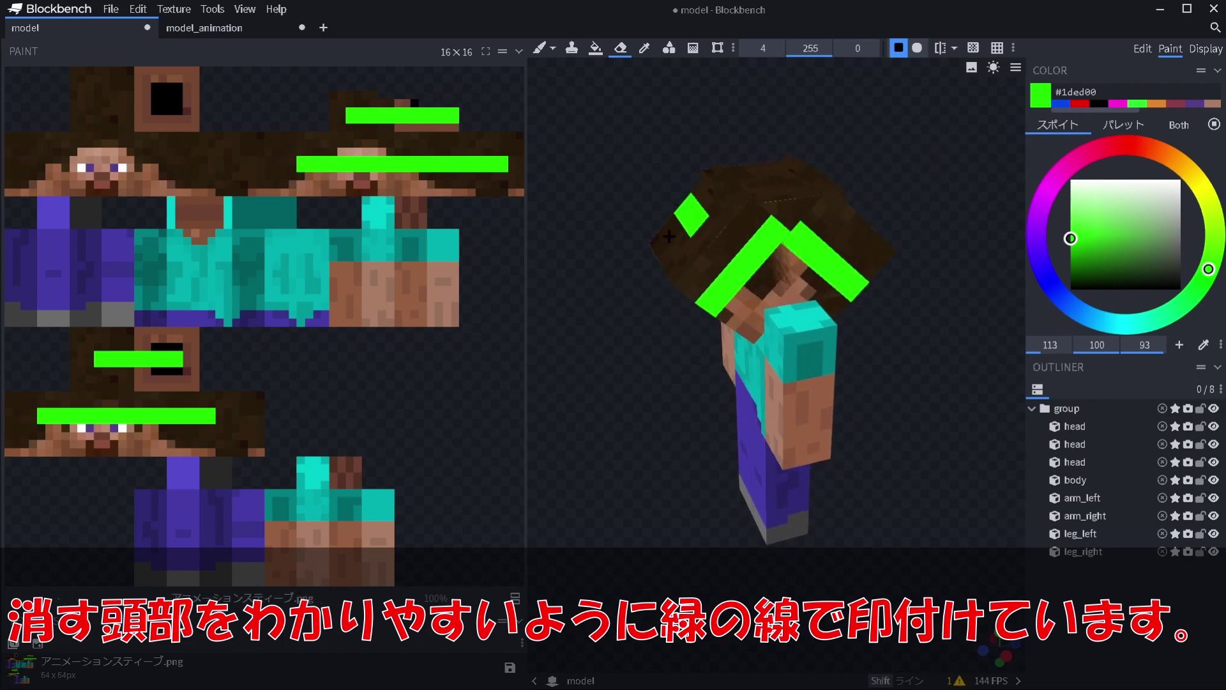
drag(669, 236, 683, 244)
- Hide the upright head, set the eraser size to 50 and erase the exposed faces of the two tilted heads
click(1213, 444)
drag(919, 389, 728, 118)
drag(762, 48, 799, 48)
drag(711, 274, 849, 211)
mouse_move(920, 198)
mouse_down()
mouse_move(824, 183)
mouse_move(872, 143)
mouse_up()
- Toggle the heads' visibility to check which faces of the tilted heads still need erasing
click(1214, 444)
drag(1213, 427, 1214, 455)
click(1215, 444)
click(1213, 444)
click(1214, 427)
click(1214, 462)
drag(894, 294, 948, 243)
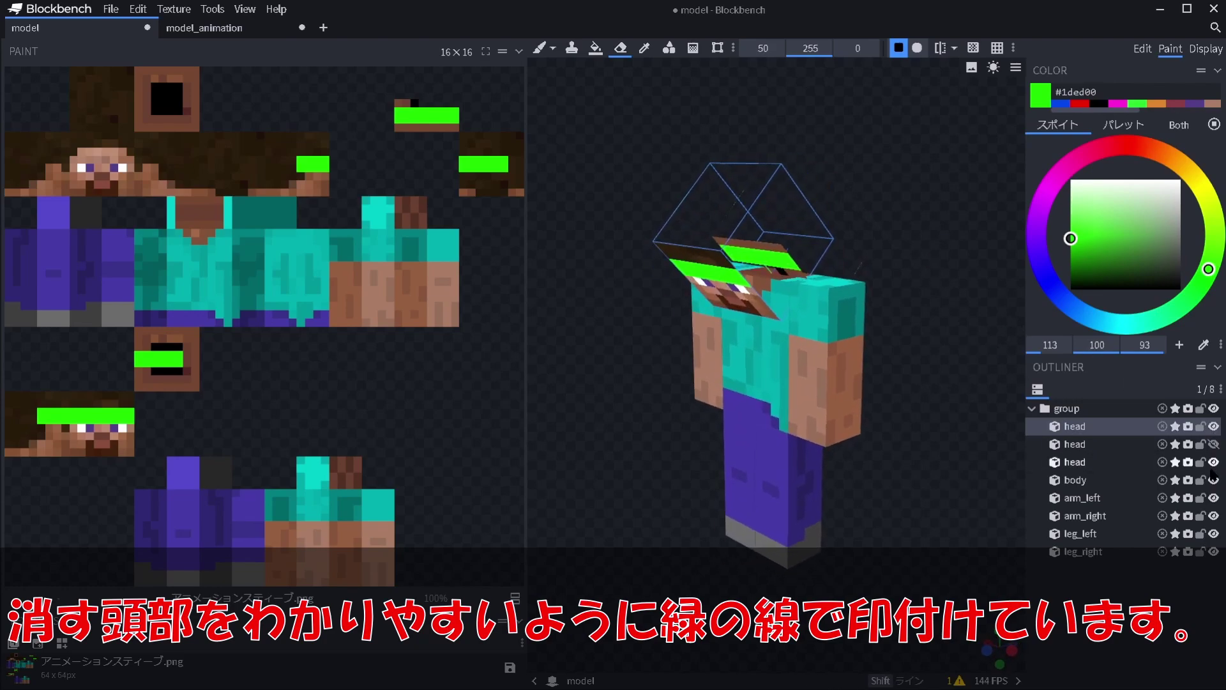
- Hide the whole group except the two tilted heads
click(1214, 408)
click(1214, 426)
click(1214, 444)
click(1214, 462)
click(1214, 444)
- Erase the remaining side and bottom faces of the tilted heads directly on the model from several angles
mouse_move(942, 358)
mouse_down()
mouse_move(907, 332)
mouse_move(830, 371)
mouse_up()
click(706, 275)
click(866, 255)
drag(887, 205, 797, 111)
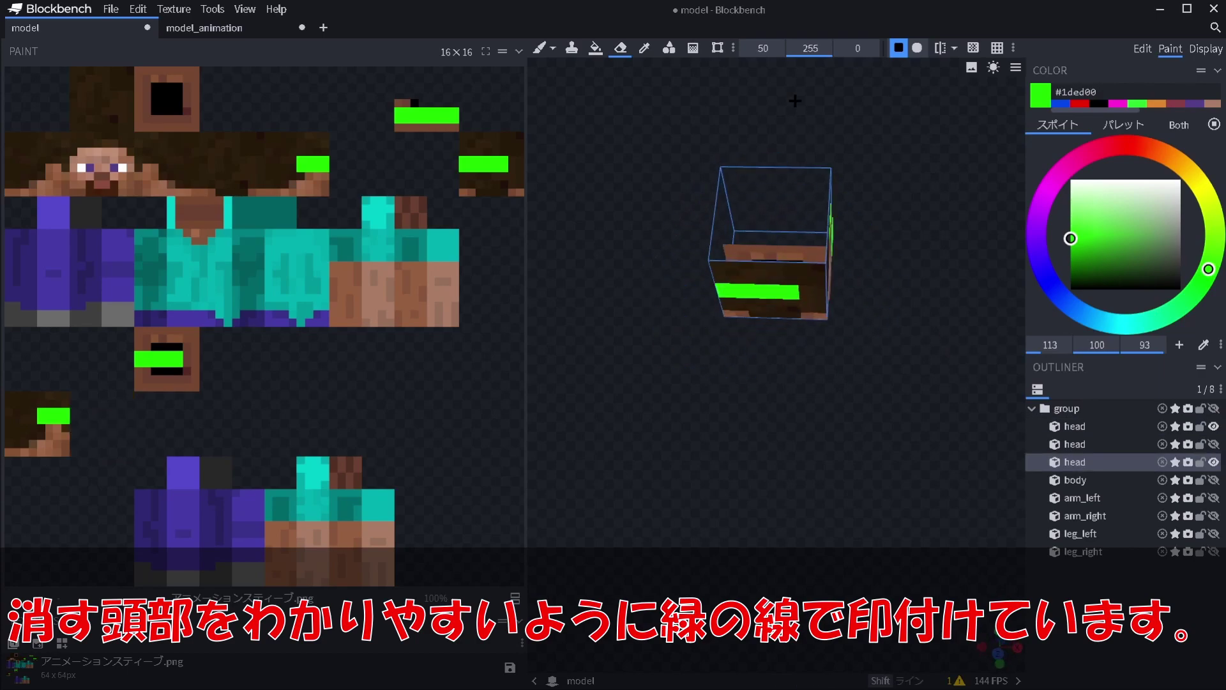
drag(904, 210, 863, 243)
click(824, 217)
click(789, 211)
click(792, 281)
mouse_move(790, 295)
mouse_down()
mouse_move(808, 327)
mouse_move(761, 355)
mouse_move(803, 293)
mouse_up()
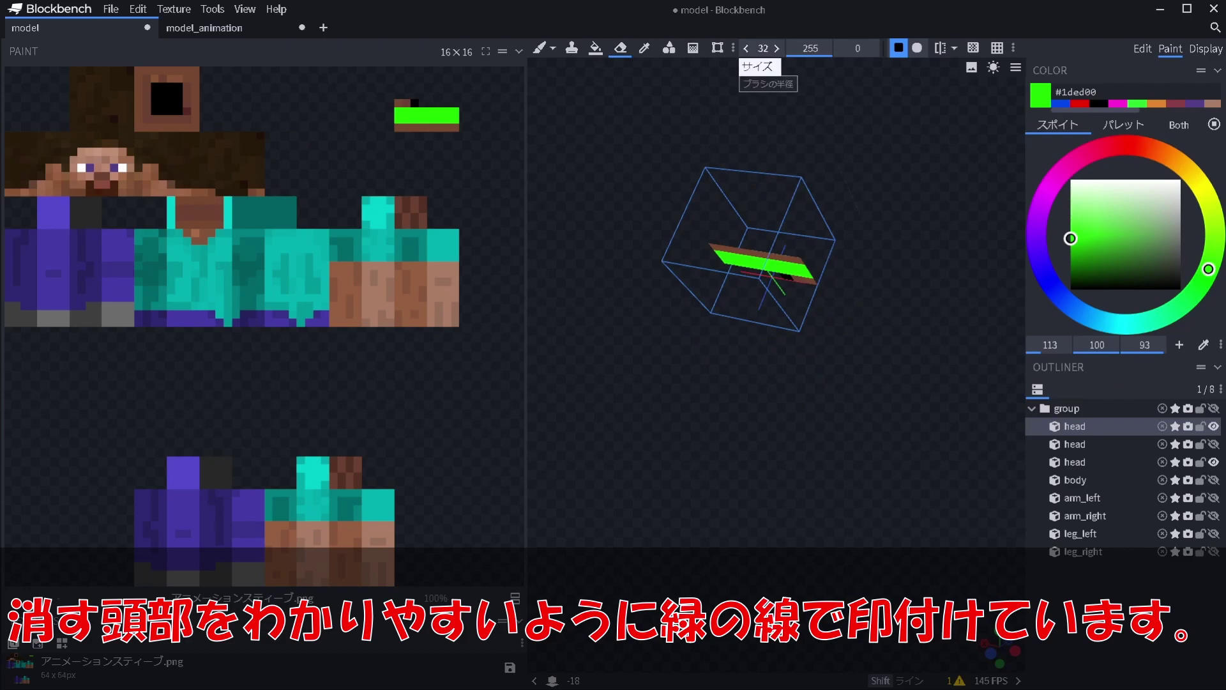
- Set the eraser size to 10, erase the last green-marked bottom face on the texture and show all cubes
drag(763, 47, 775, 48)
drag(443, 116, 411, 116)
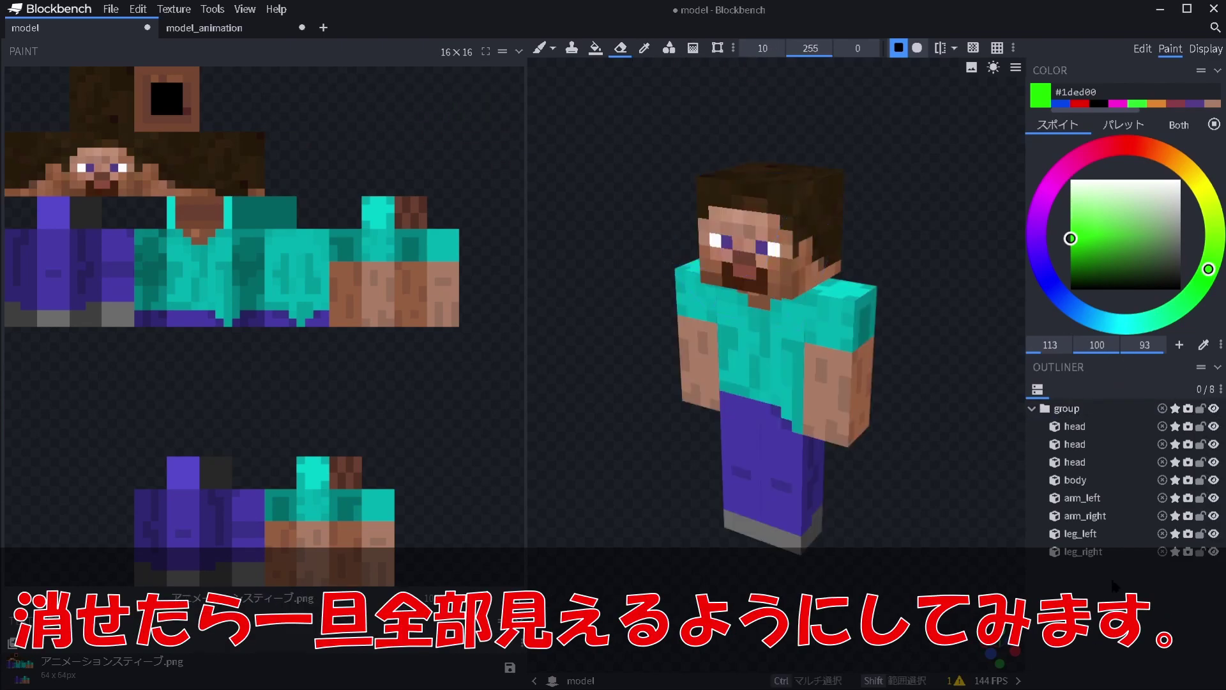
drag(799, 441, 948, 469)
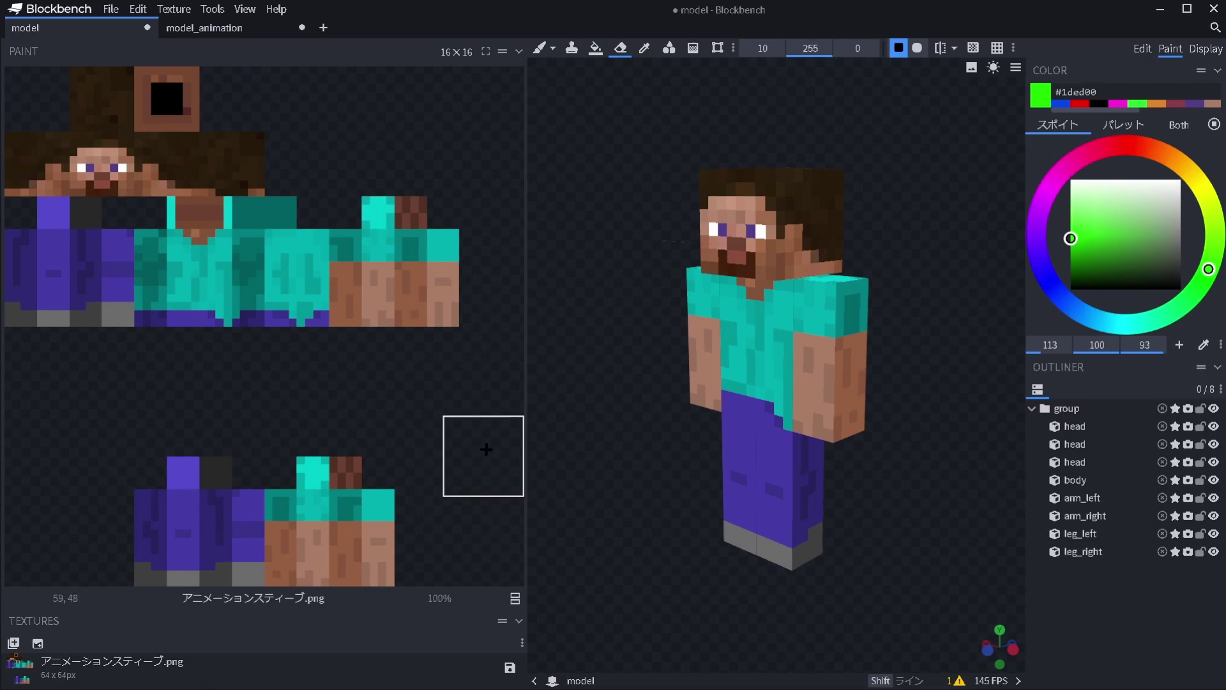
- Save the texture containing only the upright head under the name アニメーションスティーブ1
drag(526, 436, 360, 436)
right_click(182, 497)
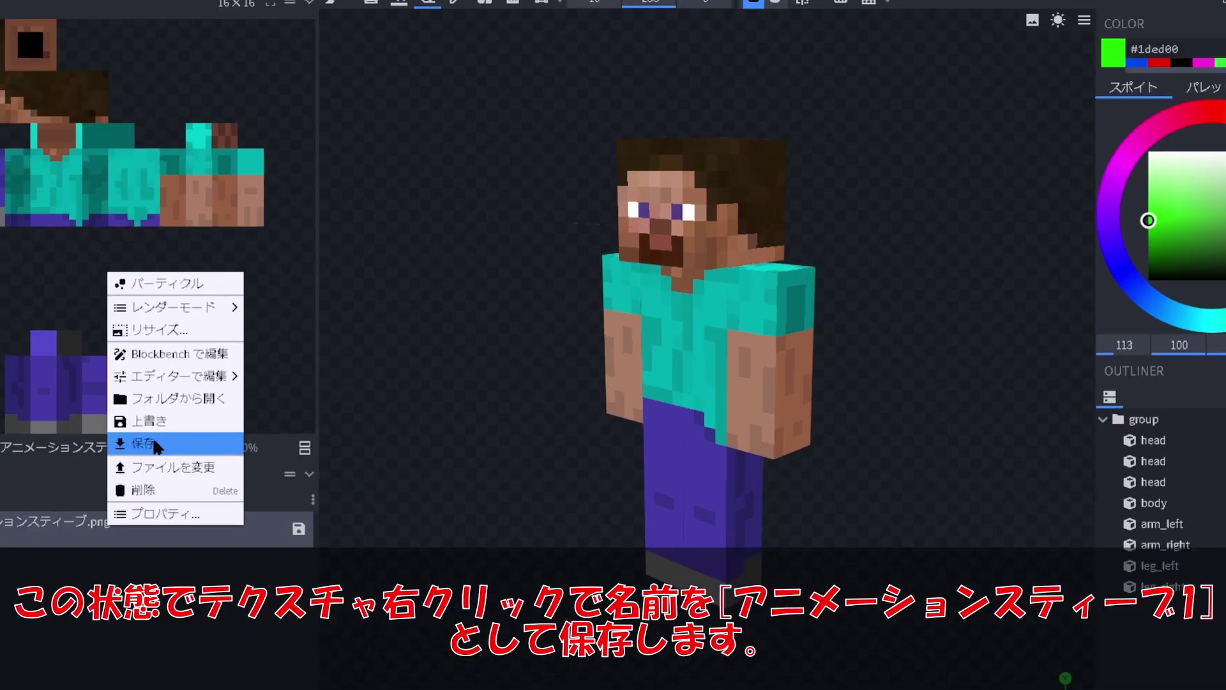
click(216, 428)
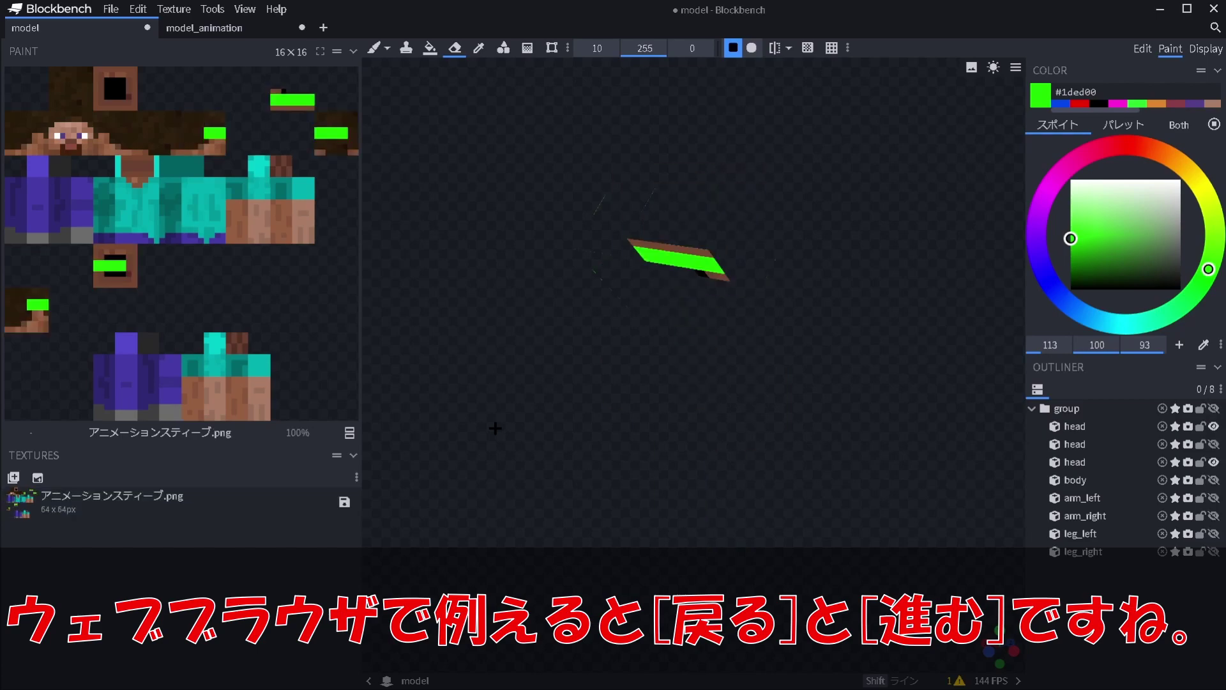
- Undo the erasing and the green marks until the texture shows all three intact heads
key(ctrl+z)
key(ctrl+z)
key(ctrl+z)
key(ctrl+z)
key(ctrl+z)
key(ctrl+z)
key(ctrl+z)
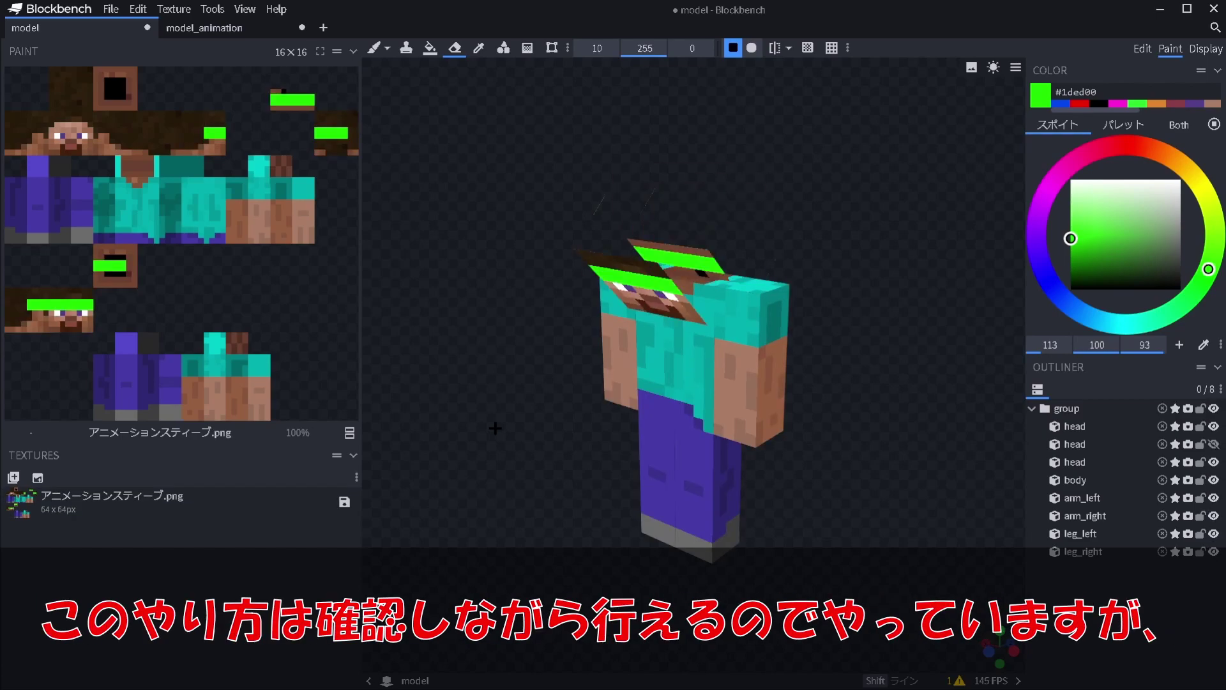
key(ctrl+z)
key(ctrl+z)
key(ctrl+z)
key(ctrl+z)
key(ctrl+z)
key(ctrl+z)
mouse_move(895, 428)
mouse_down()
mouse_move(889, 455)
mouse_move(878, 441)
mouse_move(871, 458)
mouse_move(870, 441)
mouse_up()
key(ctrl+z)
key(ctrl+z)
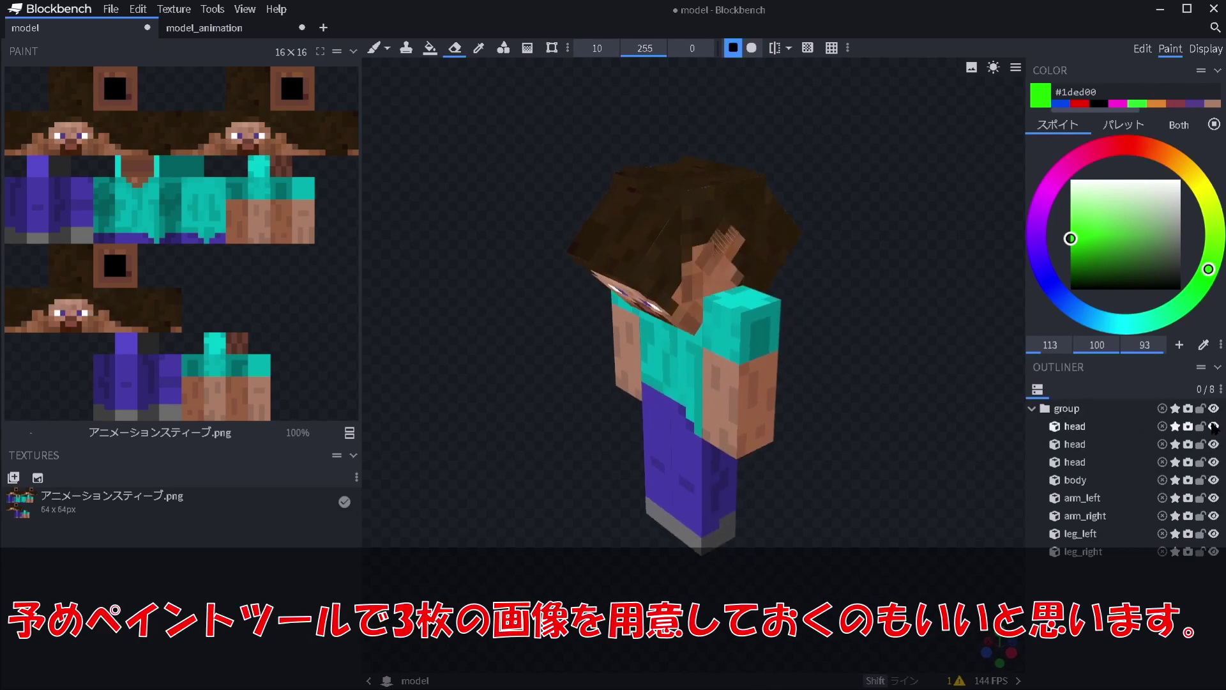
- Toggle the visibility of the three heads to identify the downward-looking one, and leave all heads shown
click(1214, 426)
click(1213, 462)
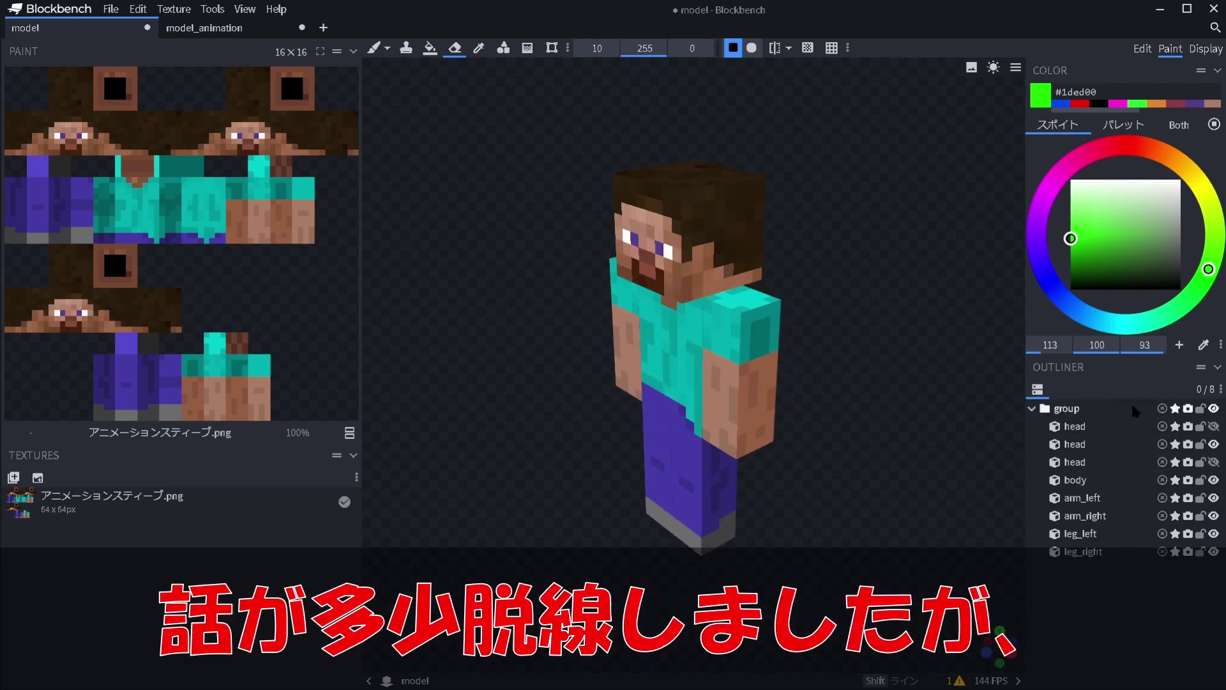
click(1213, 427)
click(1213, 427)
click(1213, 427)
click(1213, 427)
click(1213, 427)
click(1212, 444)
mouse_move(915, 458)
mouse_down()
mouse_move(924, 431)
mouse_move(913, 462)
mouse_up()
click(1213, 444)
click(1213, 462)
mouse_move(975, 415)
mouse_down()
mouse_move(827, 474)
mouse_move(827, 501)
mouse_move(893, 522)
mouse_move(772, 456)
mouse_up()
- Enlarge the texture view and erase both upper head textures, keeping only the downward-looking head's lower texture
click(772, 277)
drag(363, 340, 521, 374)
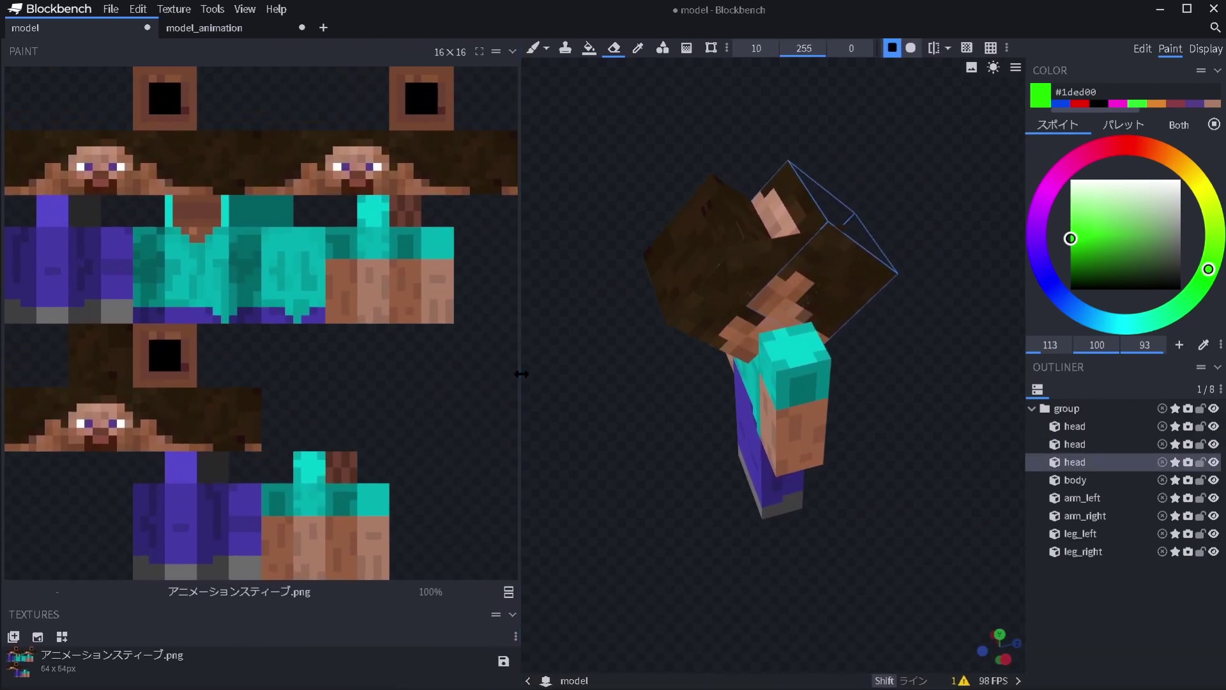
mouse_move(348, 154)
mouse_down()
mouse_move(459, 155)
mouse_move(76, 150)
mouse_move(123, 112)
mouse_move(121, 96)
mouse_up()
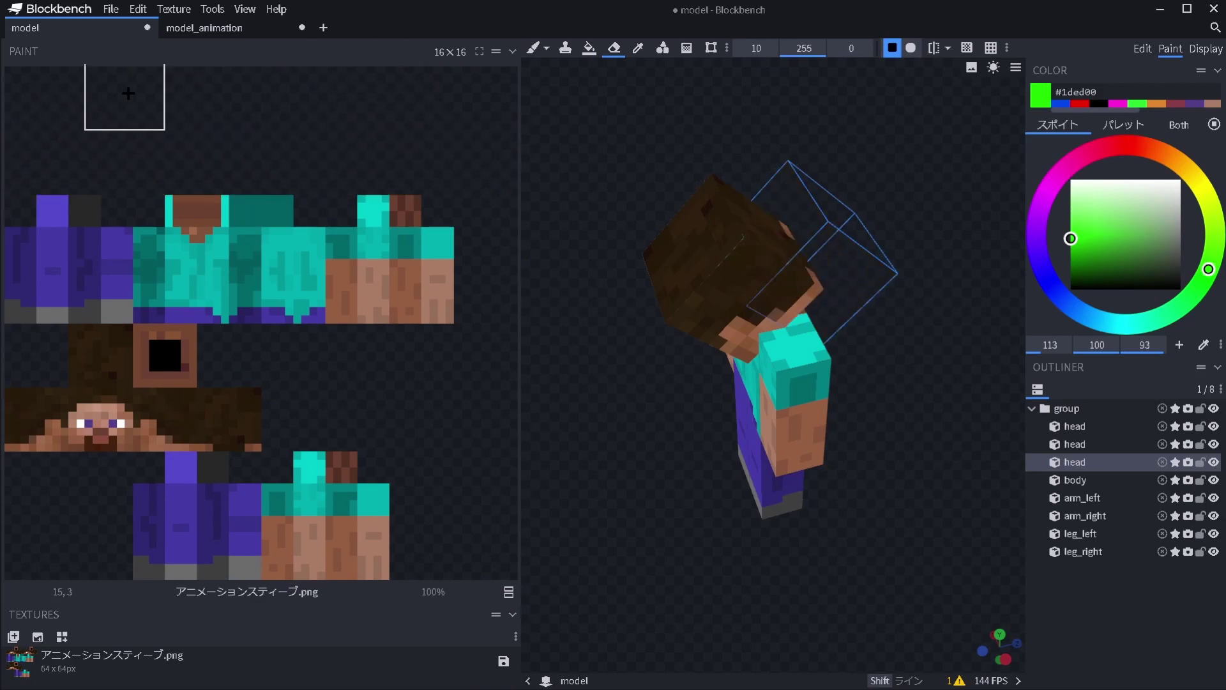
click(1072, 619)
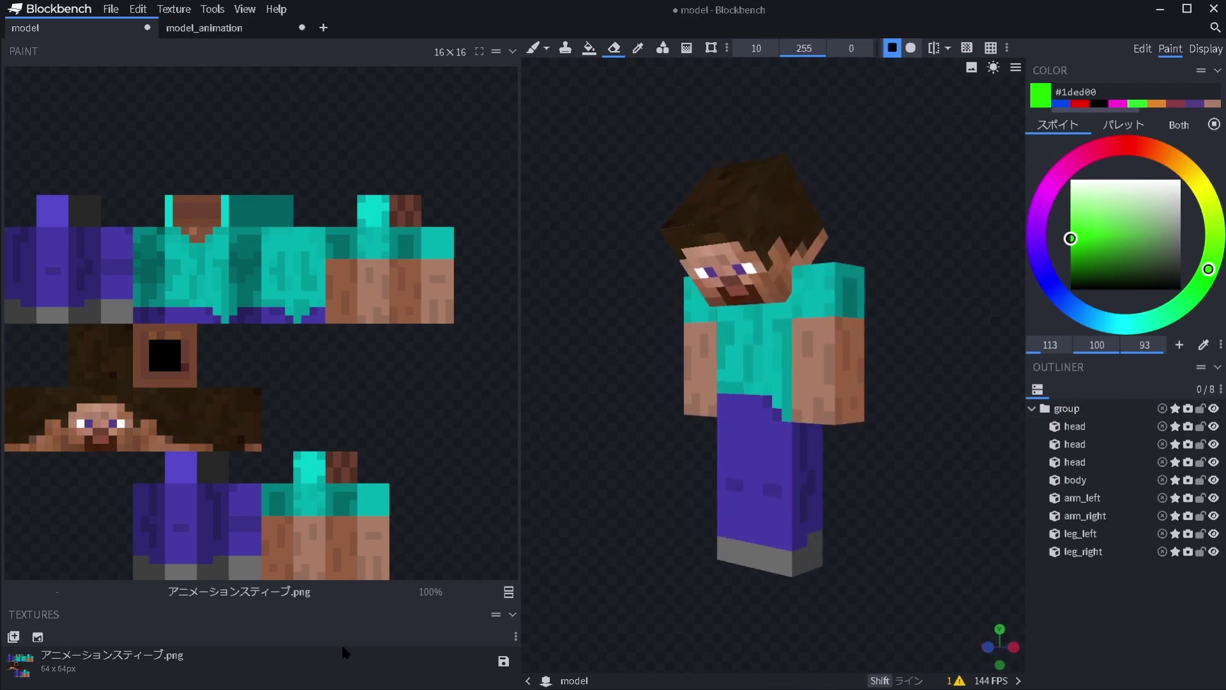
- Save the texture containing only the downward-looking head as a separate image
right_click(221, 661)
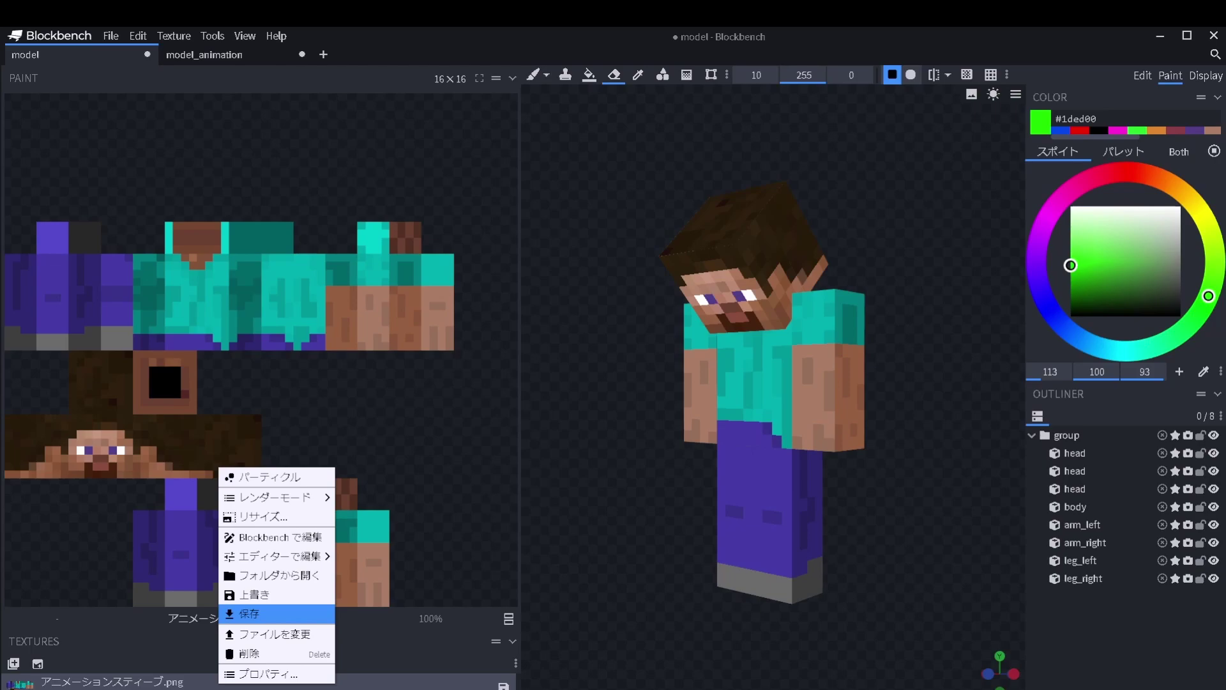
click(249, 613)
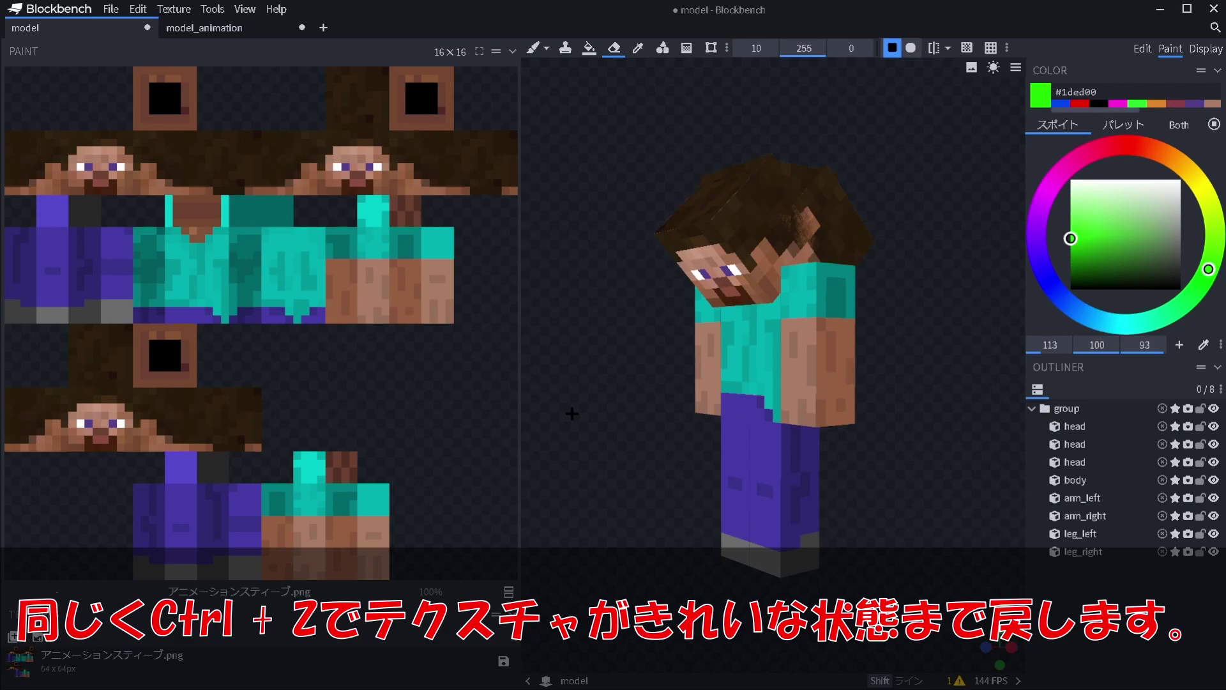
- Hide the downward-tilted and upright heads so that only the upward-looking head remains on the body
drag(571, 413, 600, 431)
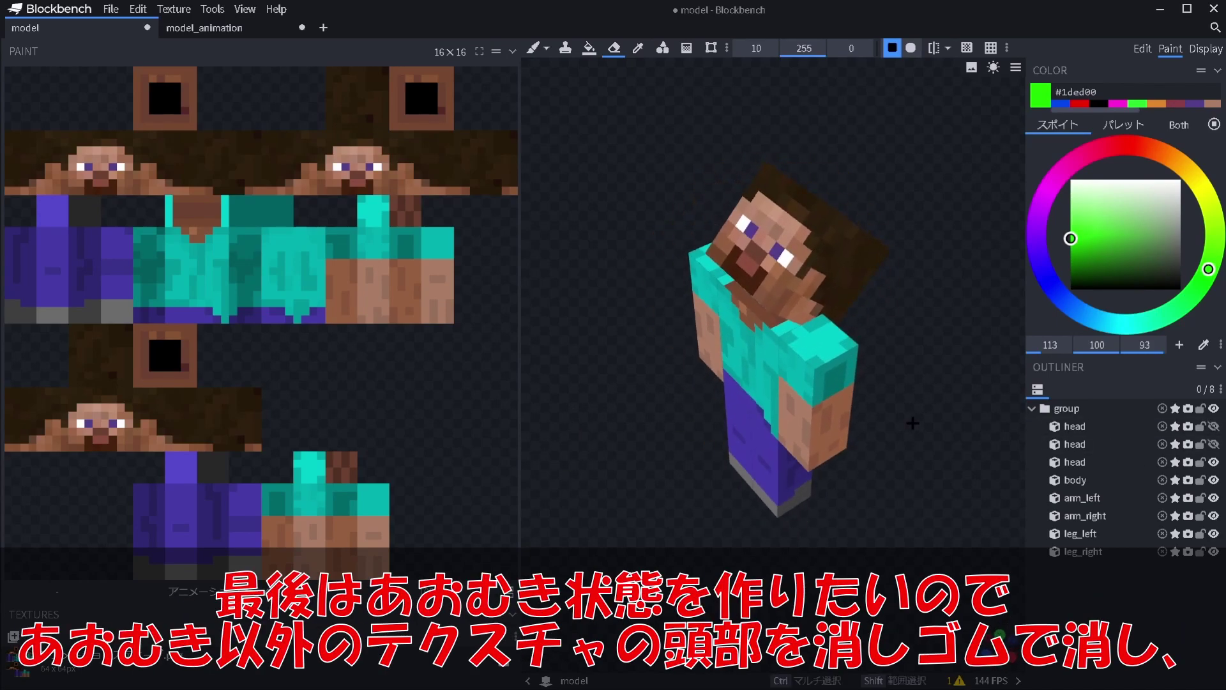
- Show the two hidden heads again and erase the downward-looking head's texture in the lower half of the image
click(1213, 444)
click(1213, 426)
mouse_move(925, 358)
mouse_down()
mouse_move(973, 361)
mouse_move(961, 384)
mouse_up()
click(702, 331)
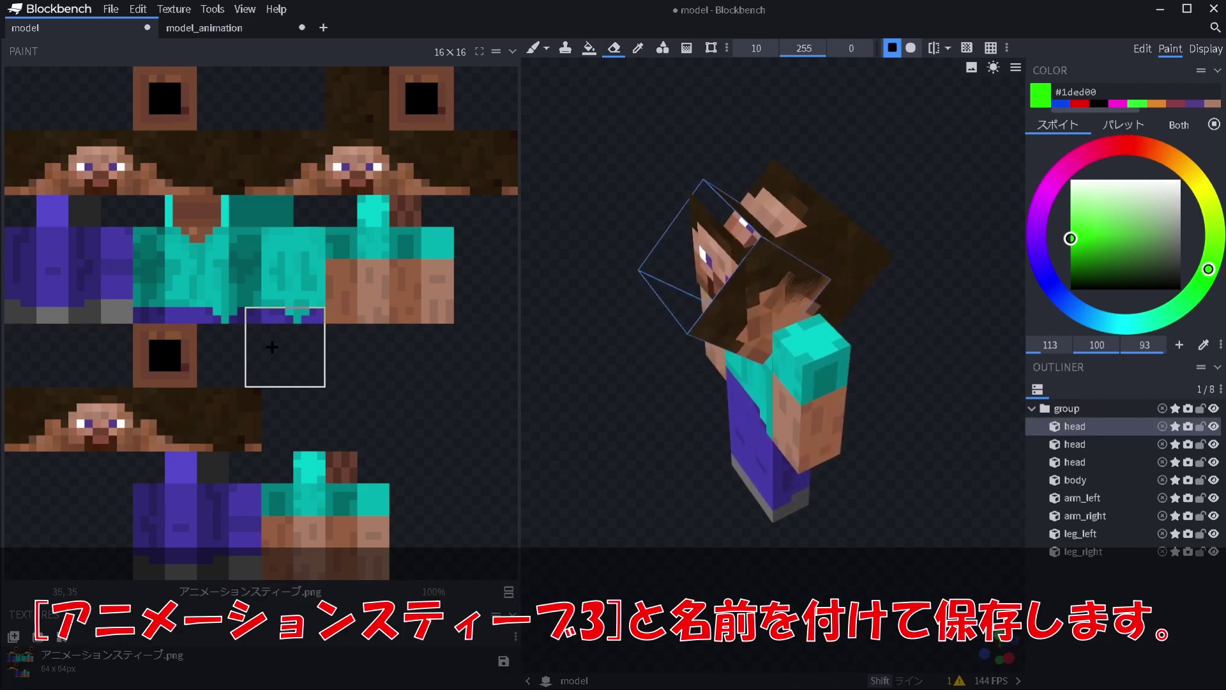
drag(233, 363, 133, 363)
mouse_move(173, 407)
mouse_down()
mouse_move(156, 396)
mouse_move(33, 402)
mouse_up()
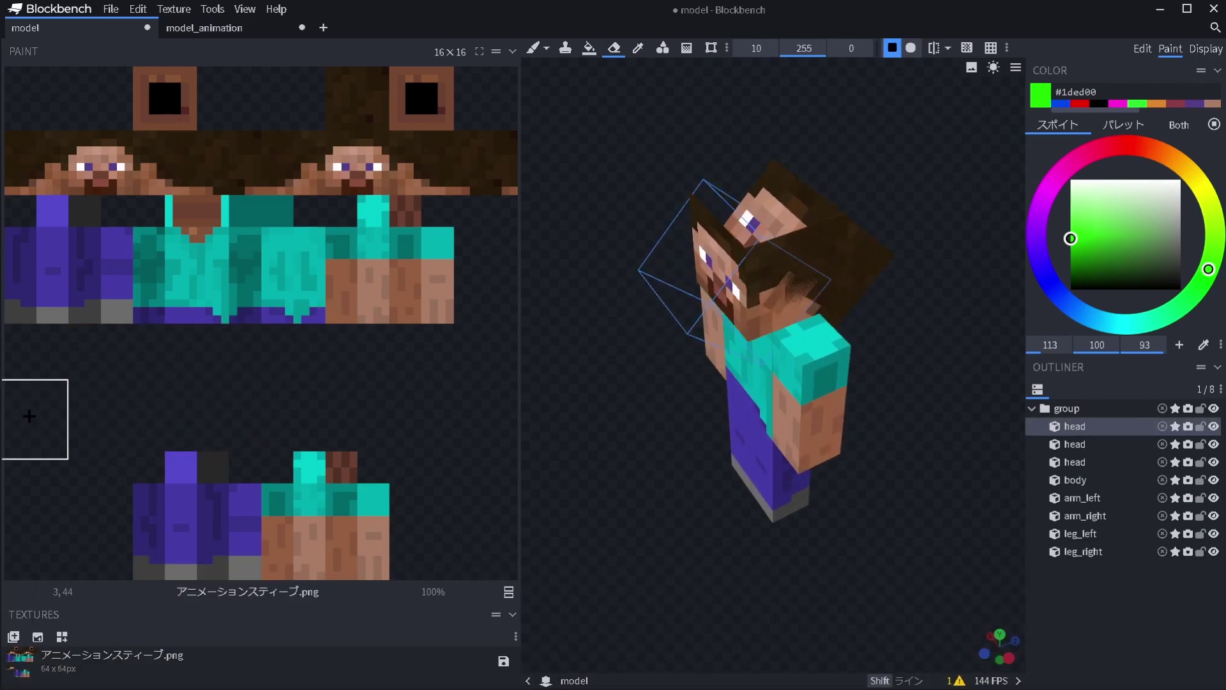
- Undo the oversized erase, set the eraser size to 8, and erase the upper-left head texture, keeping only the upward-looking head's
mouse_move(173, 114)
mouse_down()
mouse_move(147, 104)
mouse_move(32, 121)
mouse_move(74, 153)
mouse_move(172, 161)
mouse_up()
key(ctrl+z)
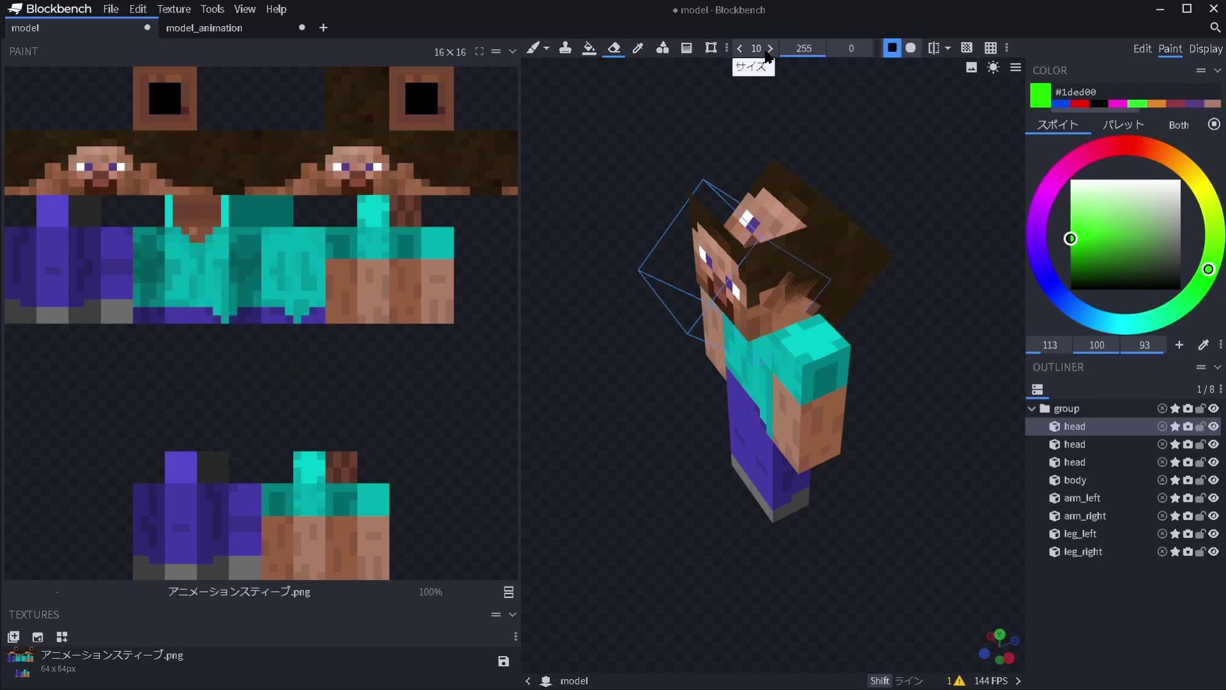
click(740, 48)
click(164, 163)
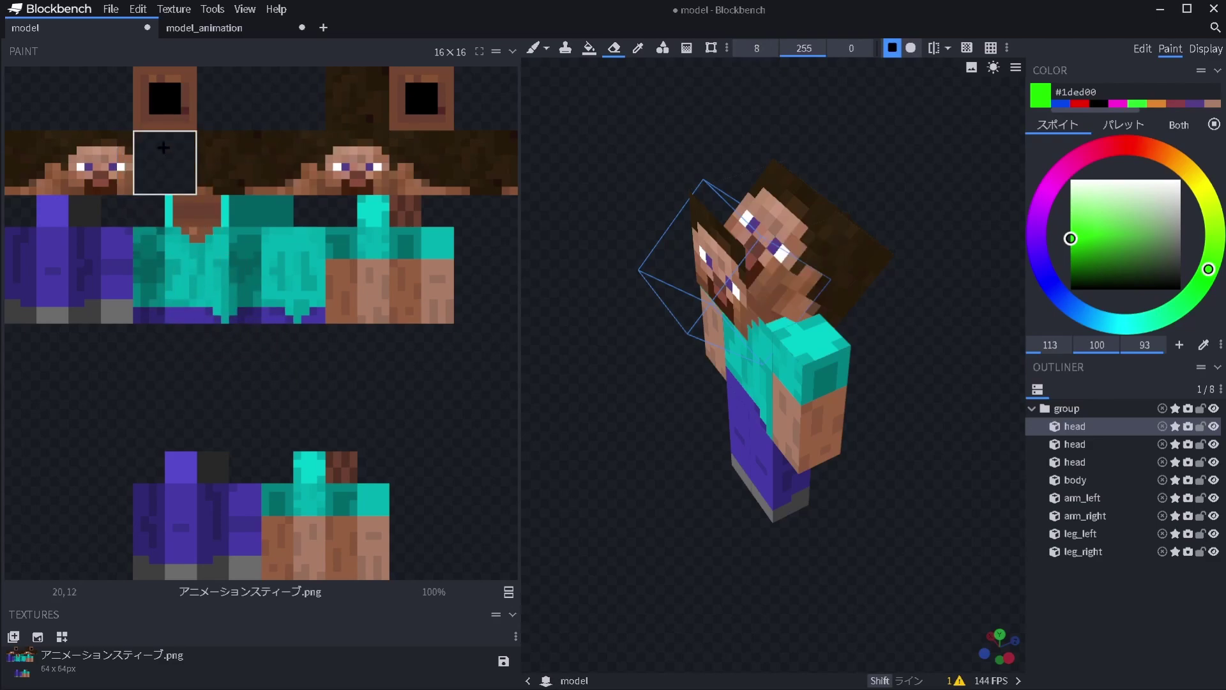
mouse_move(229, 160)
mouse_down()
mouse_move(165, 102)
mouse_move(98, 164)
mouse_move(35, 163)
mouse_up()
drag(638, 466, 662, 451)
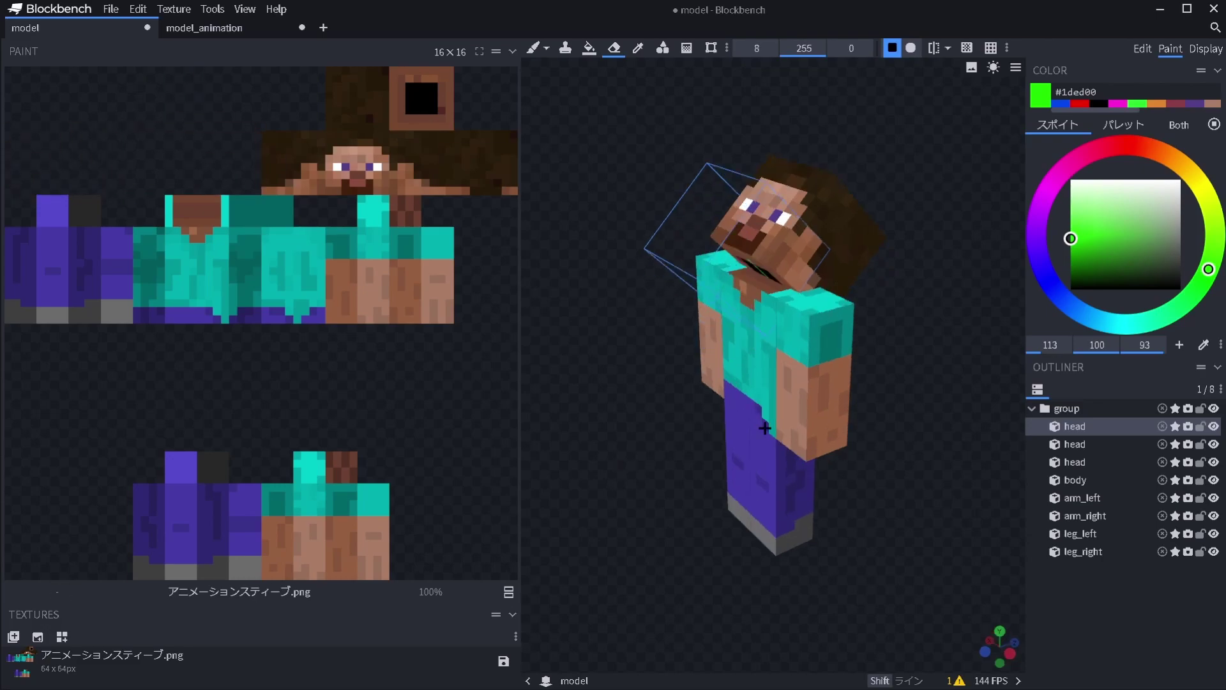
click(1213, 408)
click(1213, 408)
click(1036, 587)
drag(983, 544, 928, 534)
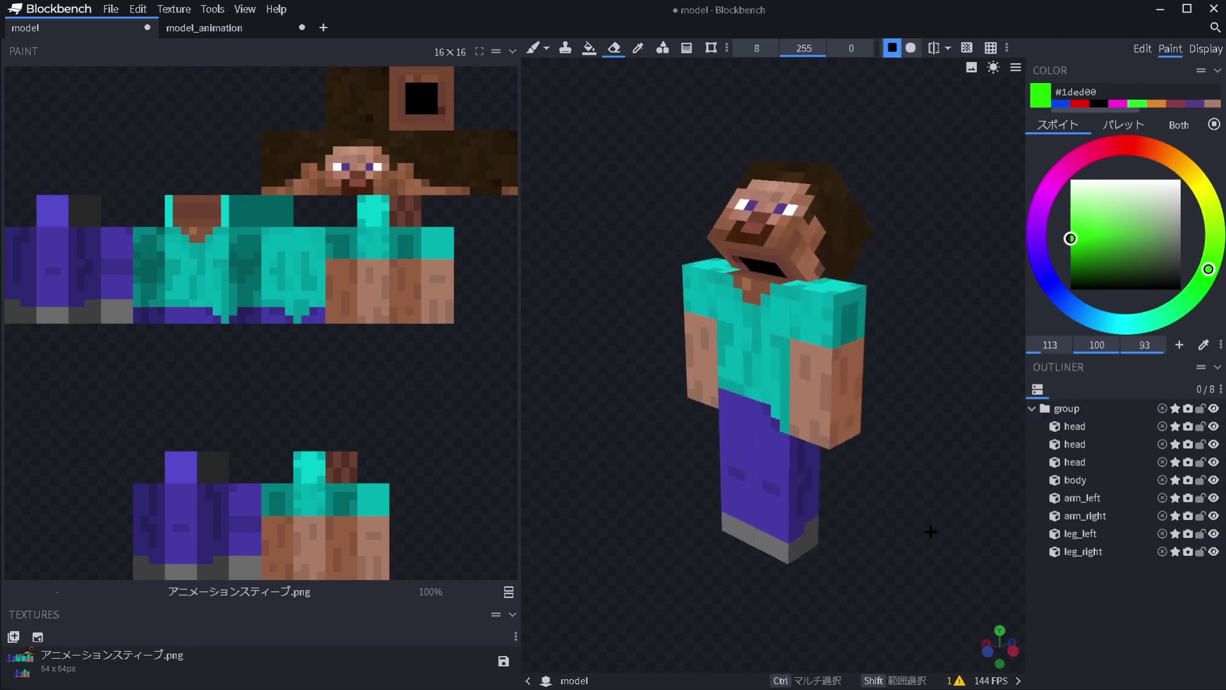
- Save the upward-looking texture as アニメーションスティーブ3.png and export the model as animation_model.json
right_click(191, 658)
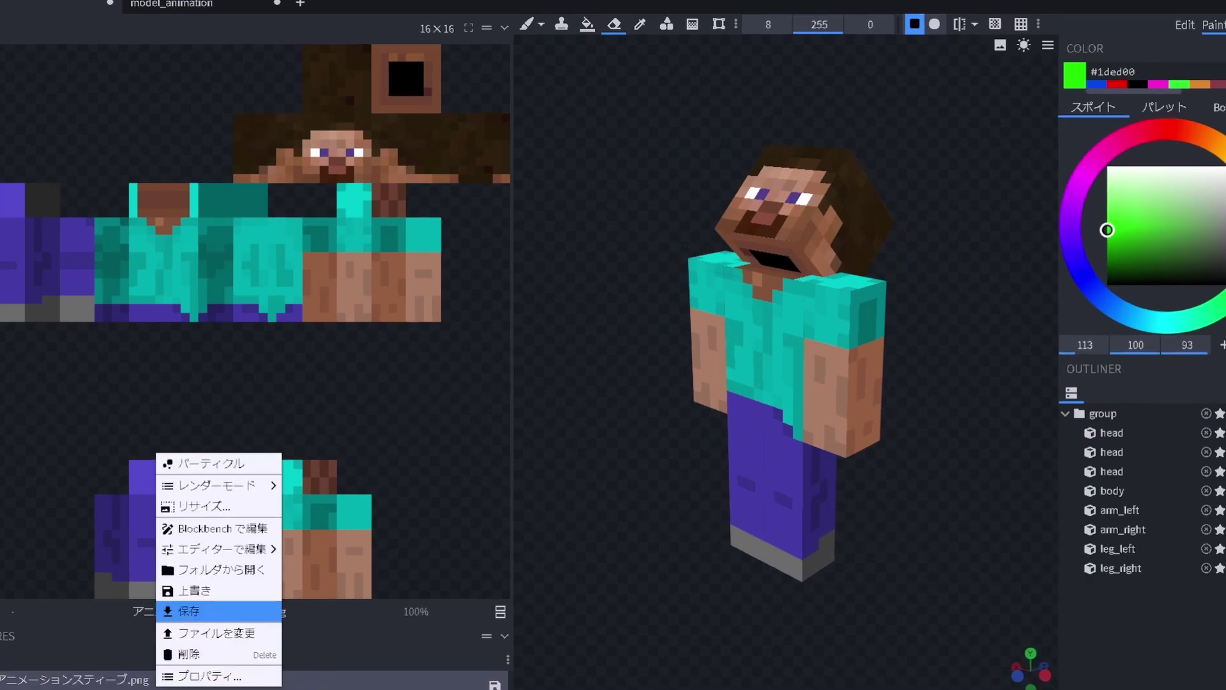
click(188, 611)
drag(512, 368, 401, 376)
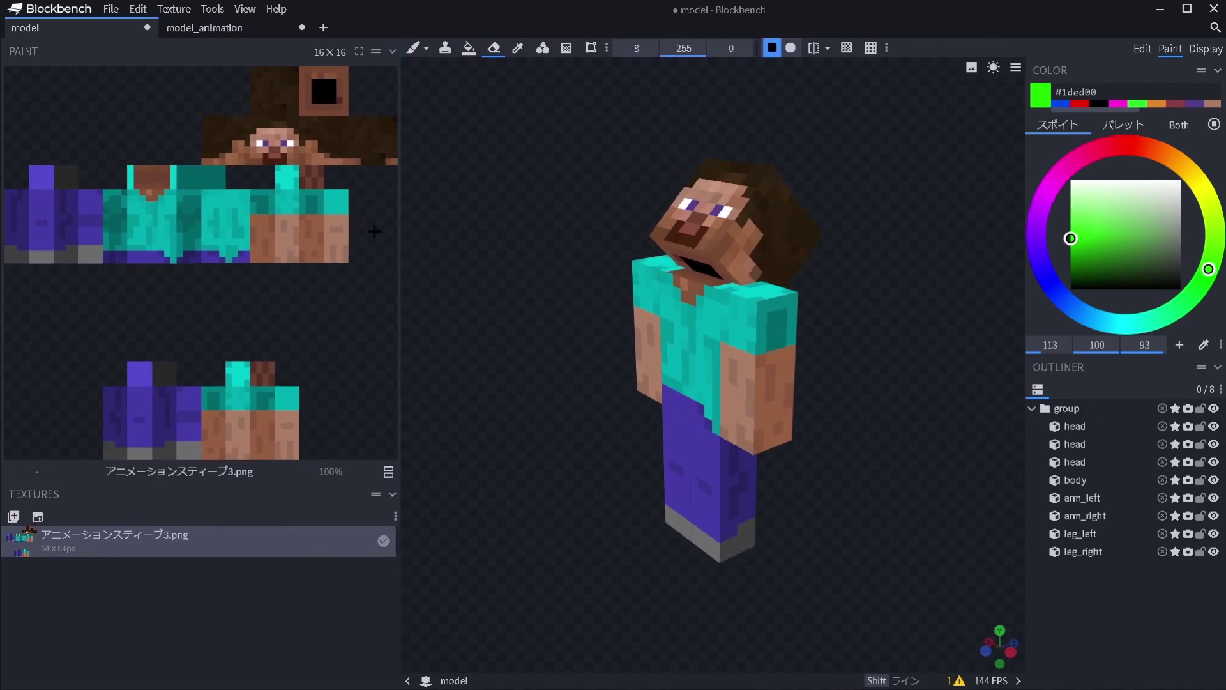
click(111, 10)
mouse_move(201, 243)
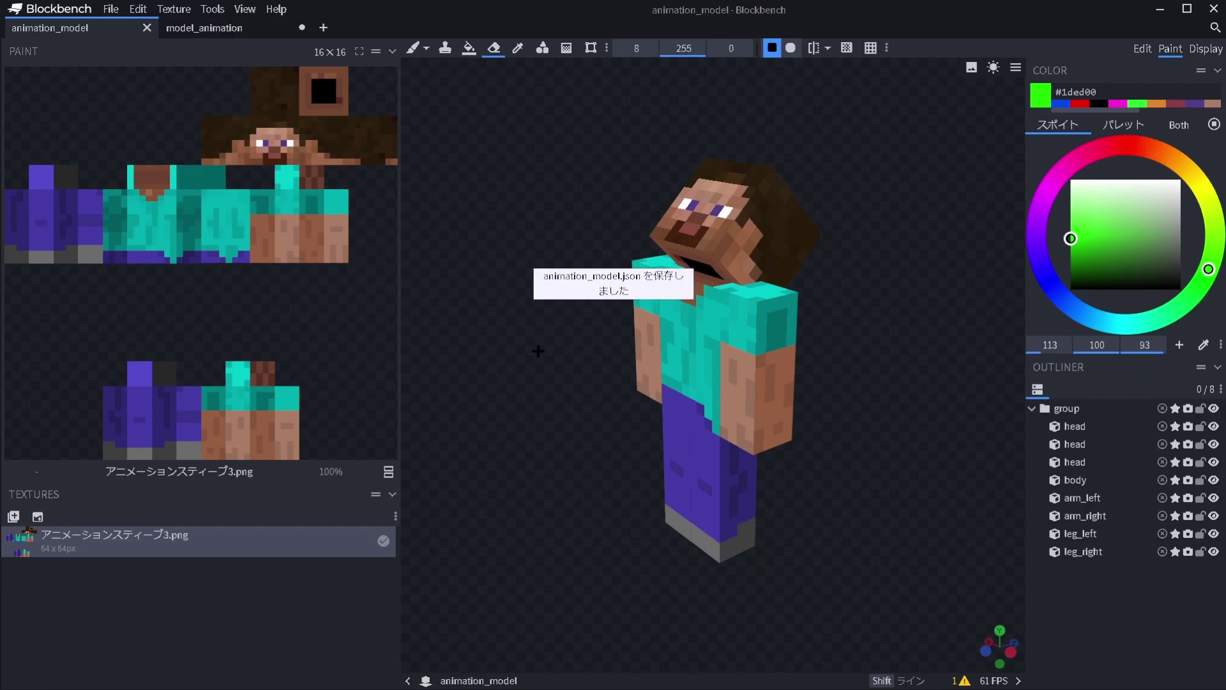
- Switch to FireAlpaca and check the pixel width and height in the properties of アニメーションスティーブ1.png
drag(315, 535, 318, 430)
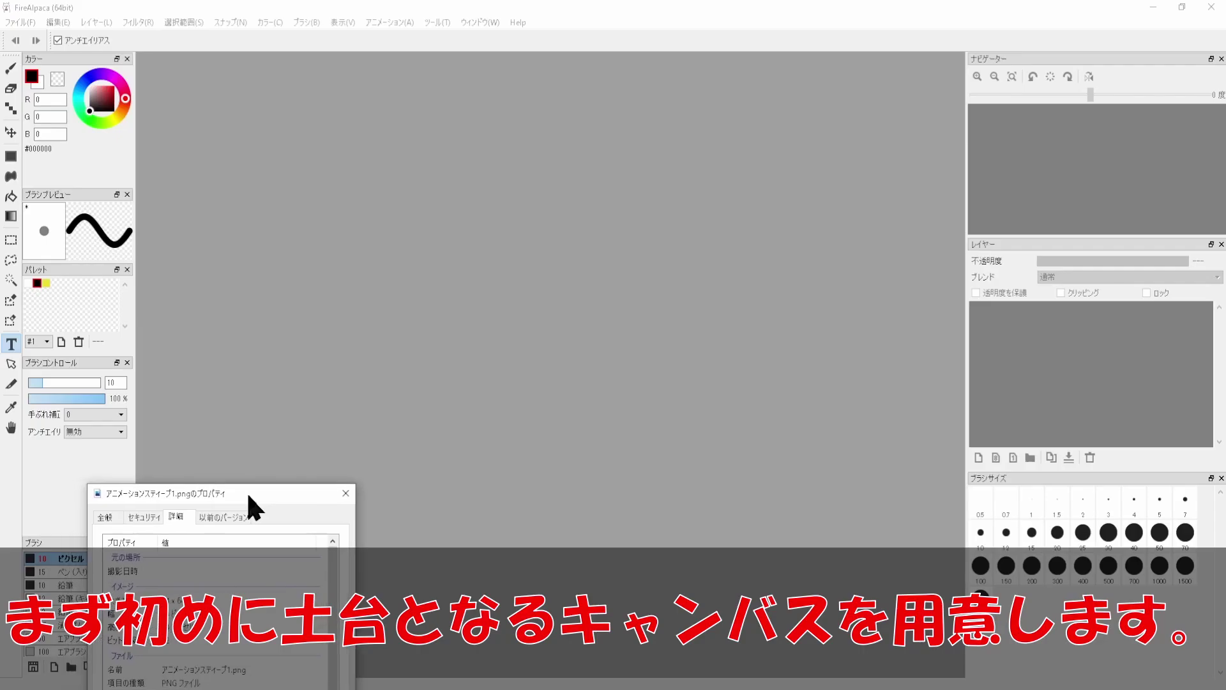
drag(248, 496, 295, 497)
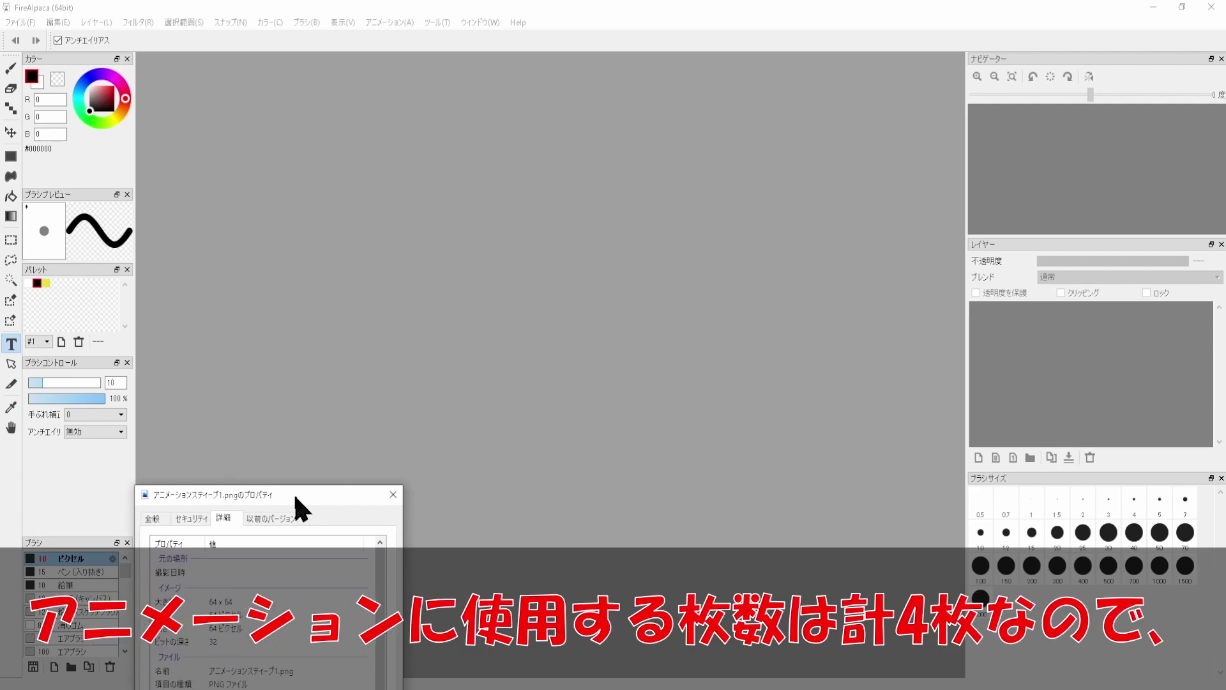
click(214, 621)
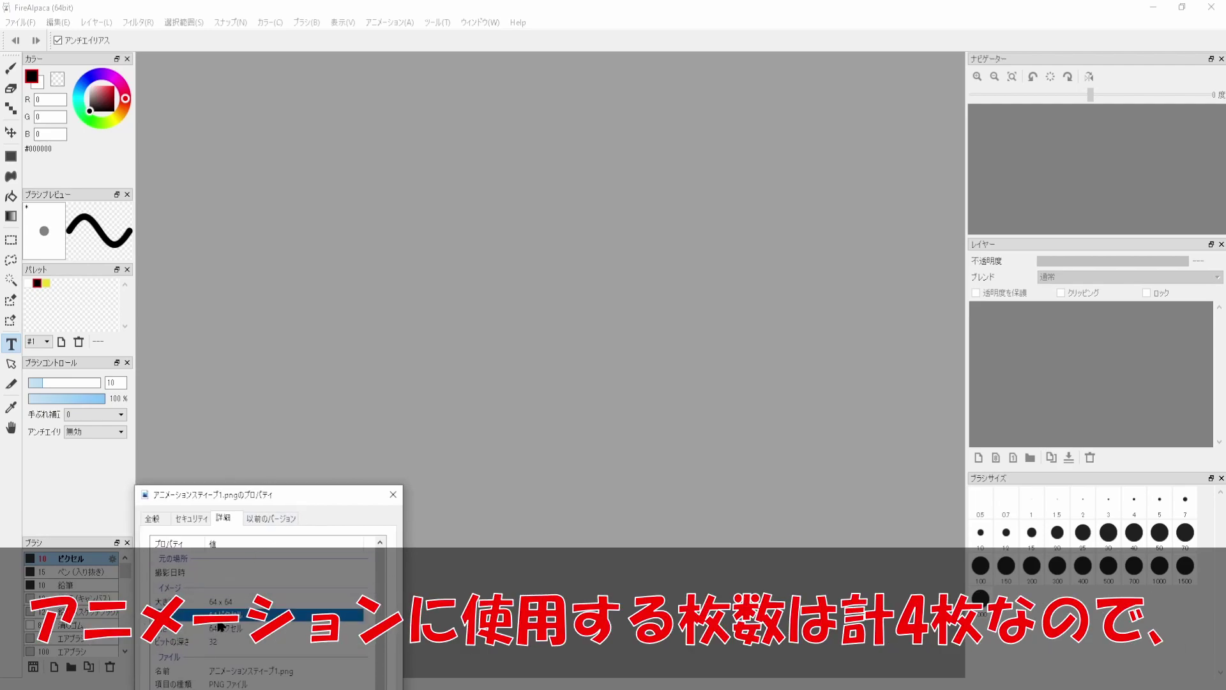
click(225, 628)
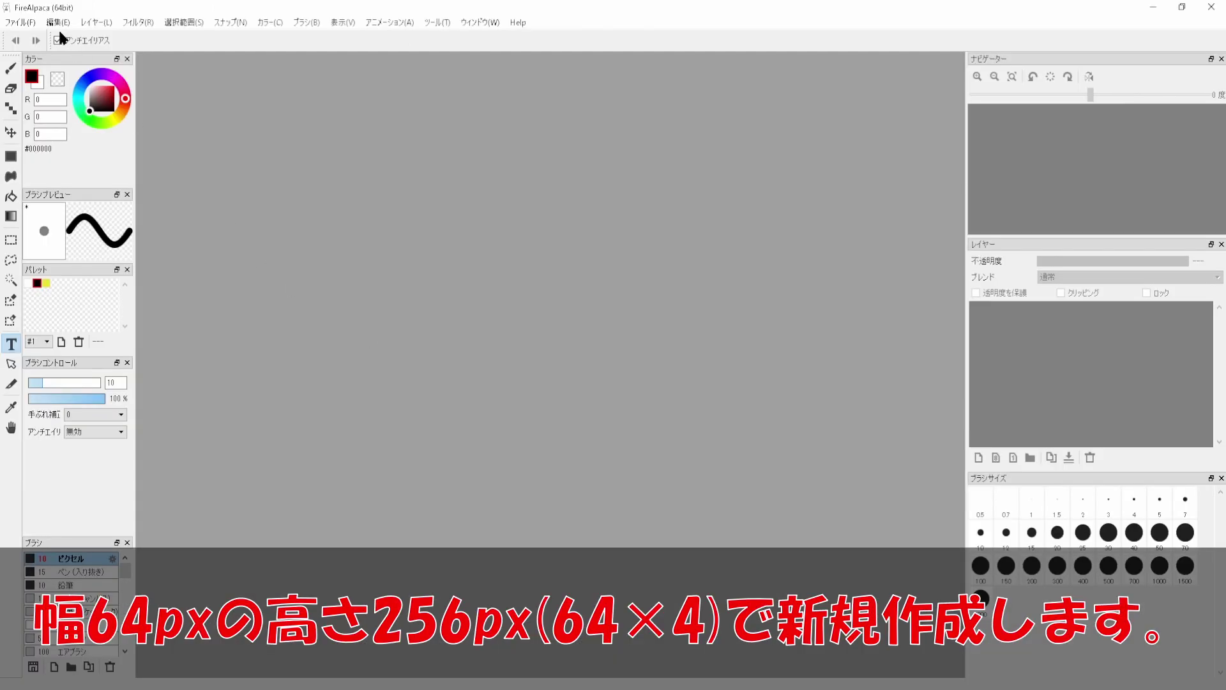
- Create a new transparent canvas 64 pixels wide and 256 pixels high
click(21, 22)
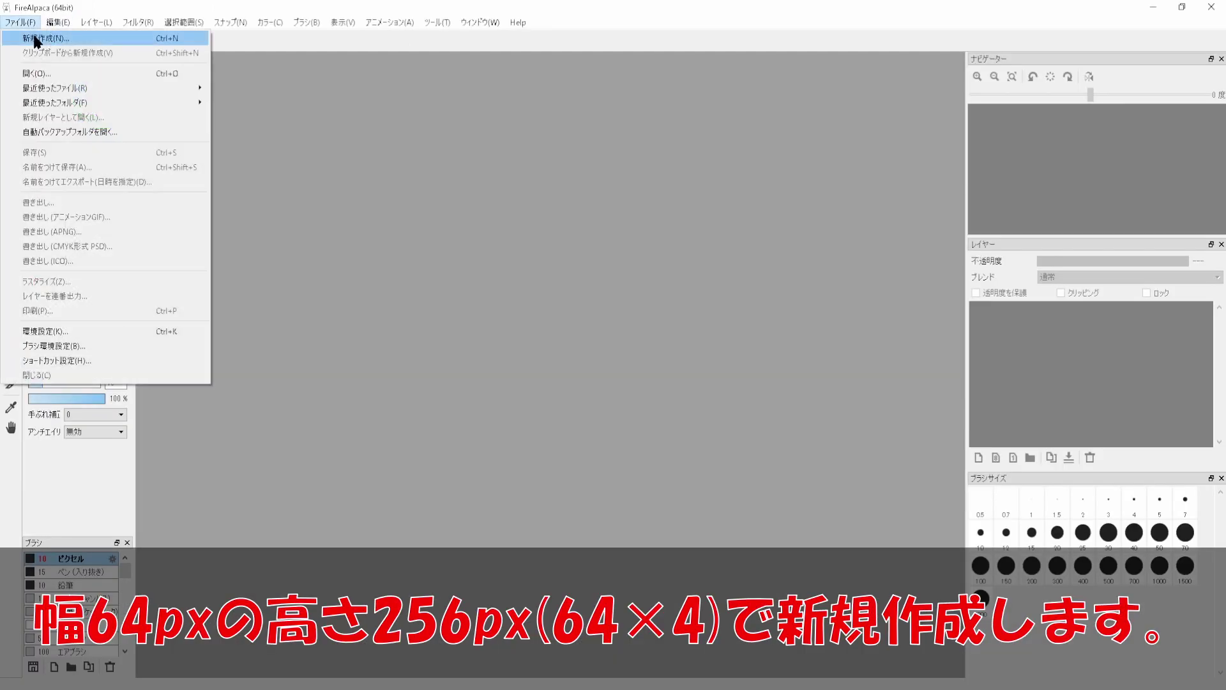
click(36, 39)
text(256)
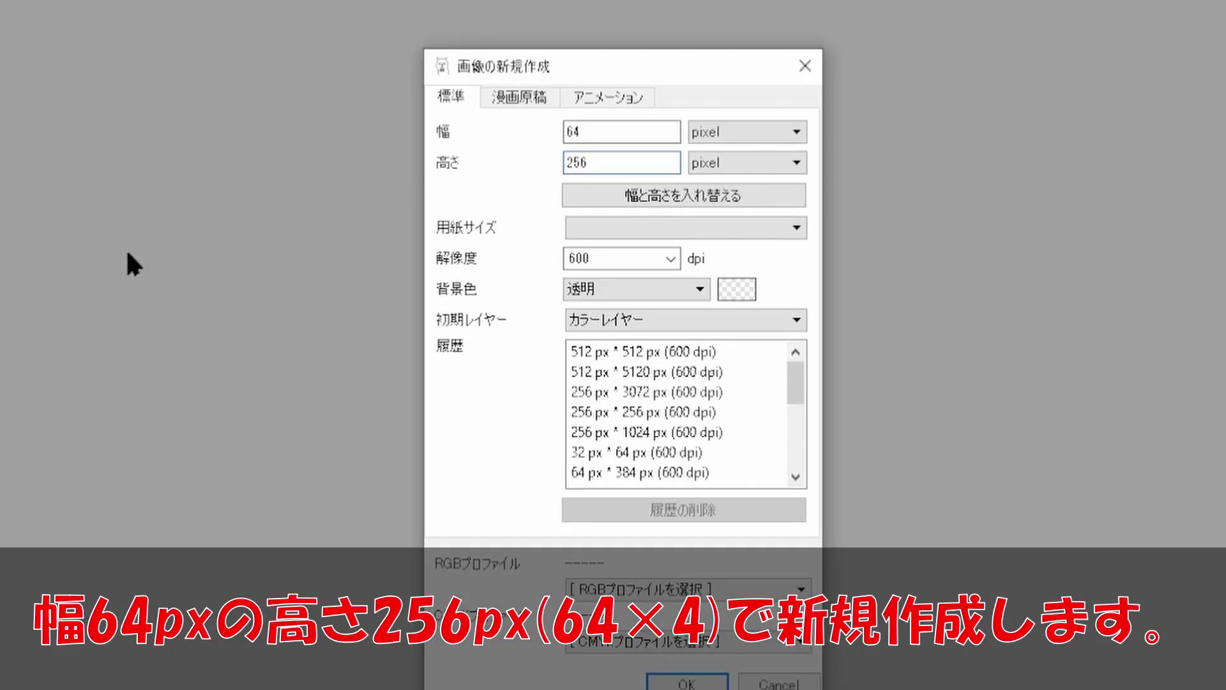
click(677, 683)
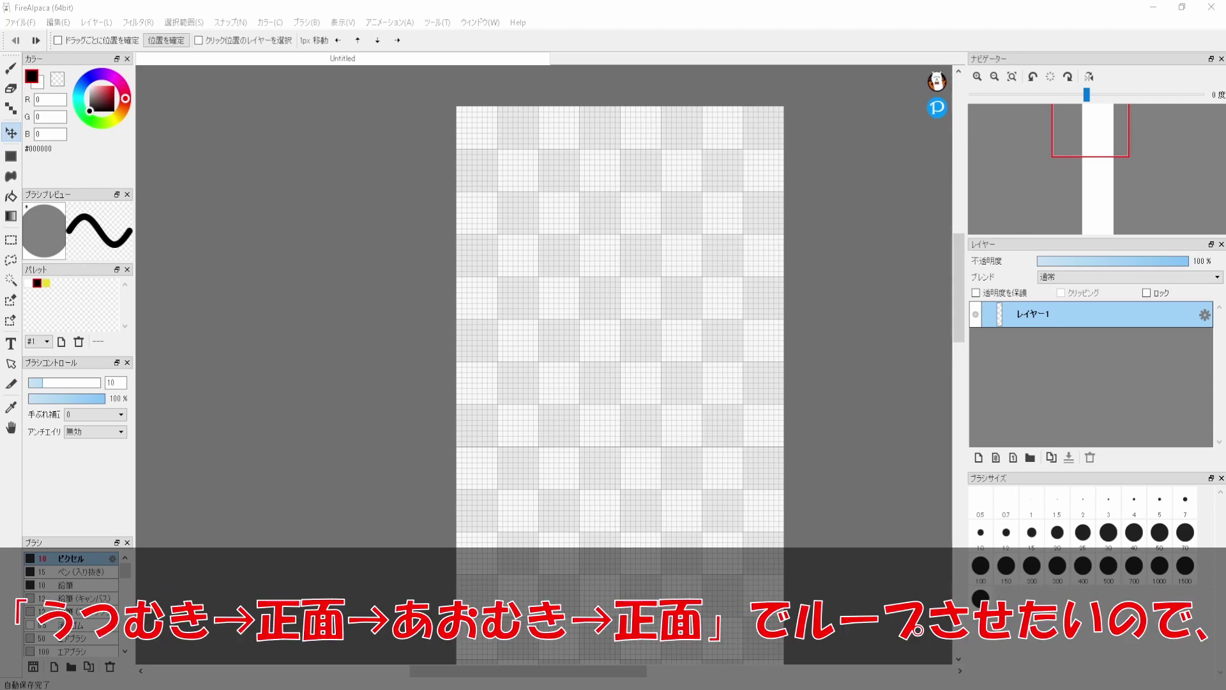
- Add アニメーションスティーブ2.png as the top frame and draw a looking-down stick-figure marker beside it on a new layer
drag(422, 443, 1074, 400)
scroll(515, 255, down, 2)
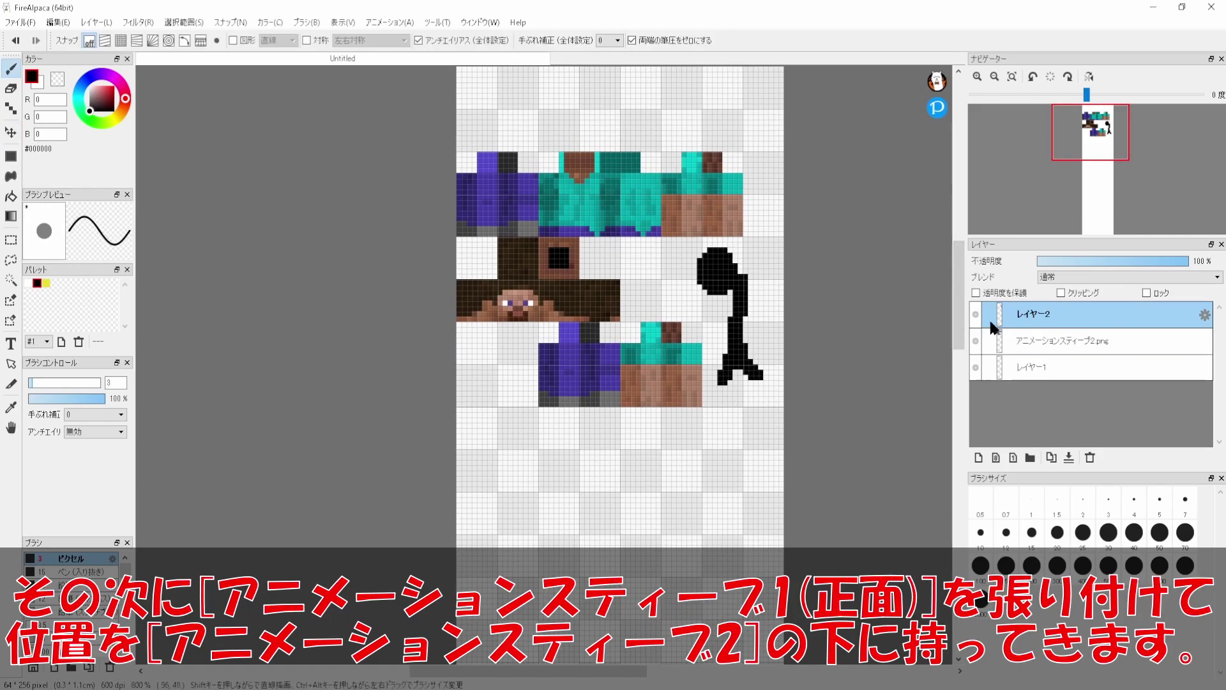
- Add アニメーションスティーブ1.png directly below the first frame and draw a front-facing stick-figure marker beside it on レイヤー2
scroll(460, 314, down, 4)
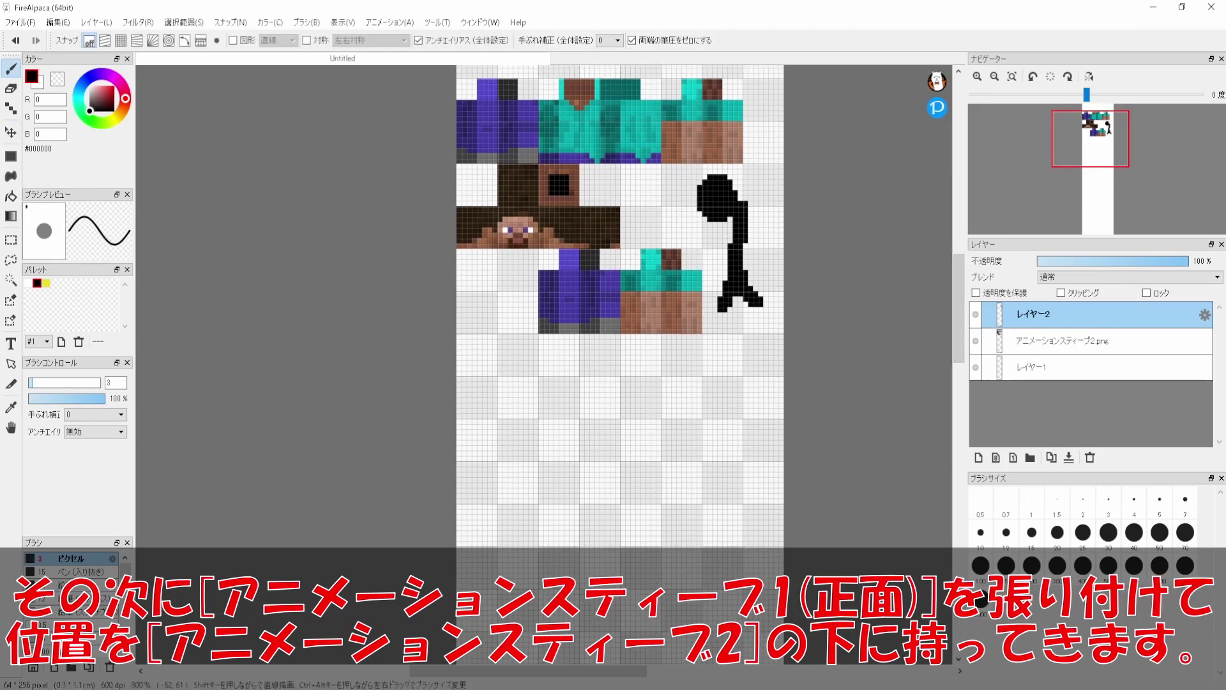
drag(1047, 400, 1048, 400)
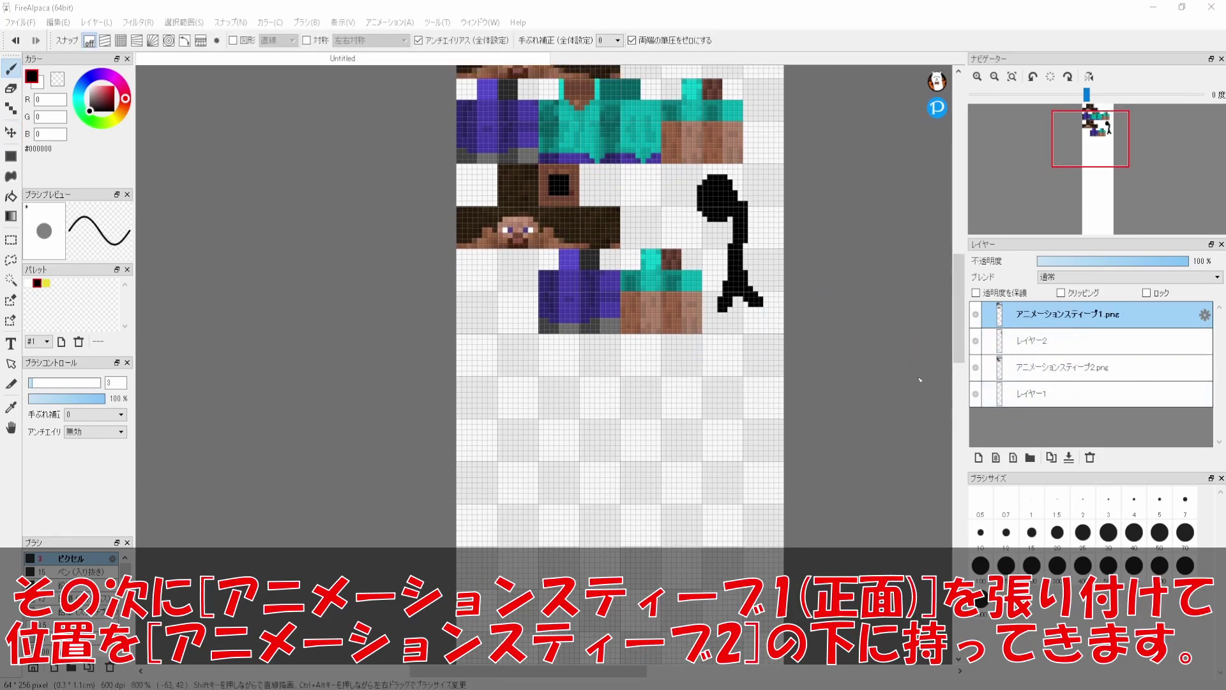
click(11, 132)
drag(585, 70, 586, 410)
drag(962, 281, 965, 304)
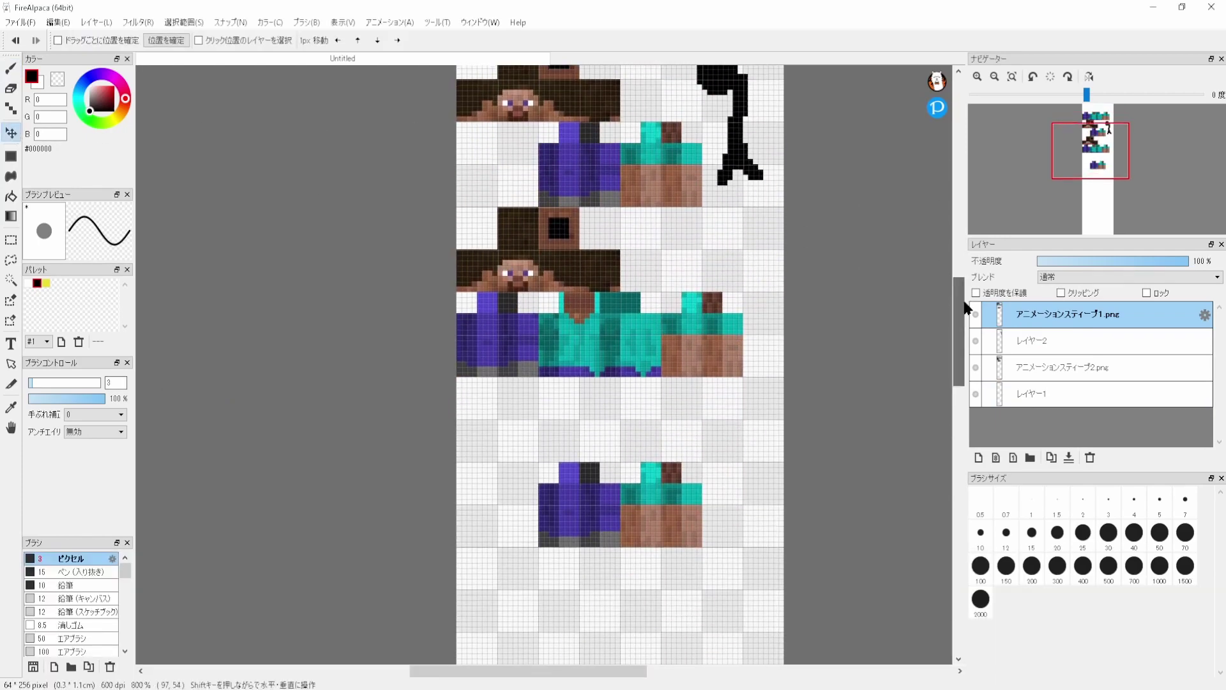
click(1020, 339)
key(b)
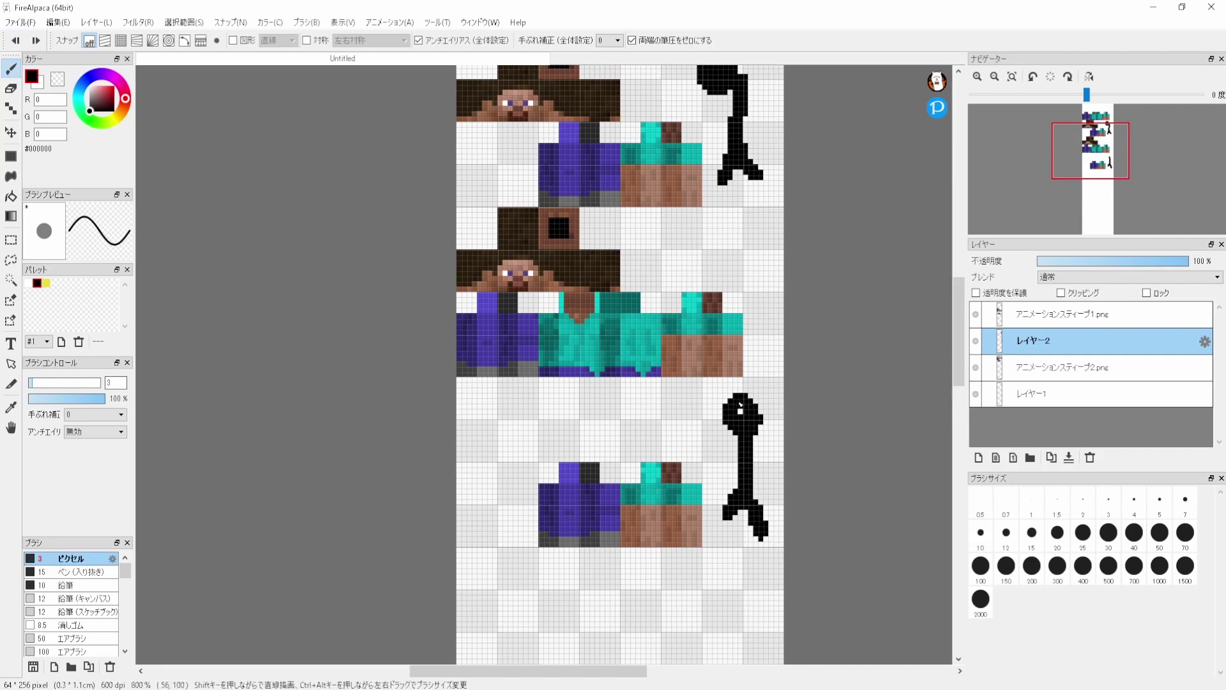
- Add アニメーションスティーブ3.png directly below the second frame and draw a looking-up stick-figure marker beside it on レイヤー2
scroll(952, 358, down, 6)
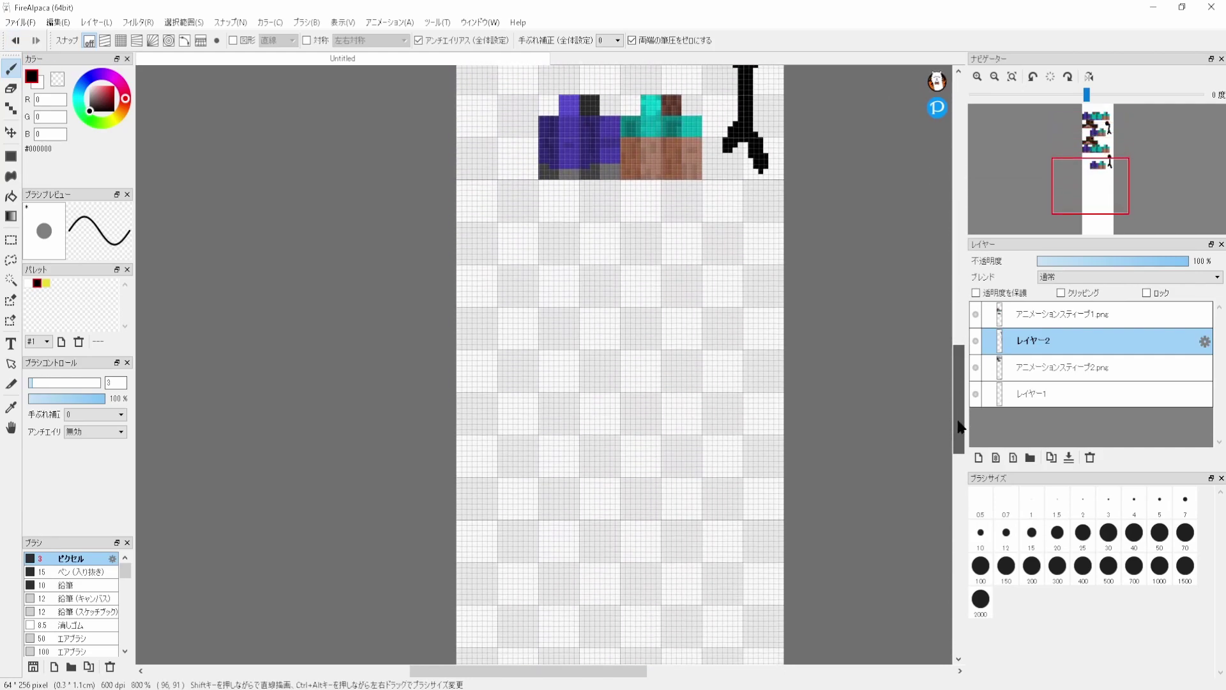
drag(1020, 422, 1020, 422)
click(11, 133)
drag(958, 362, 958, 240)
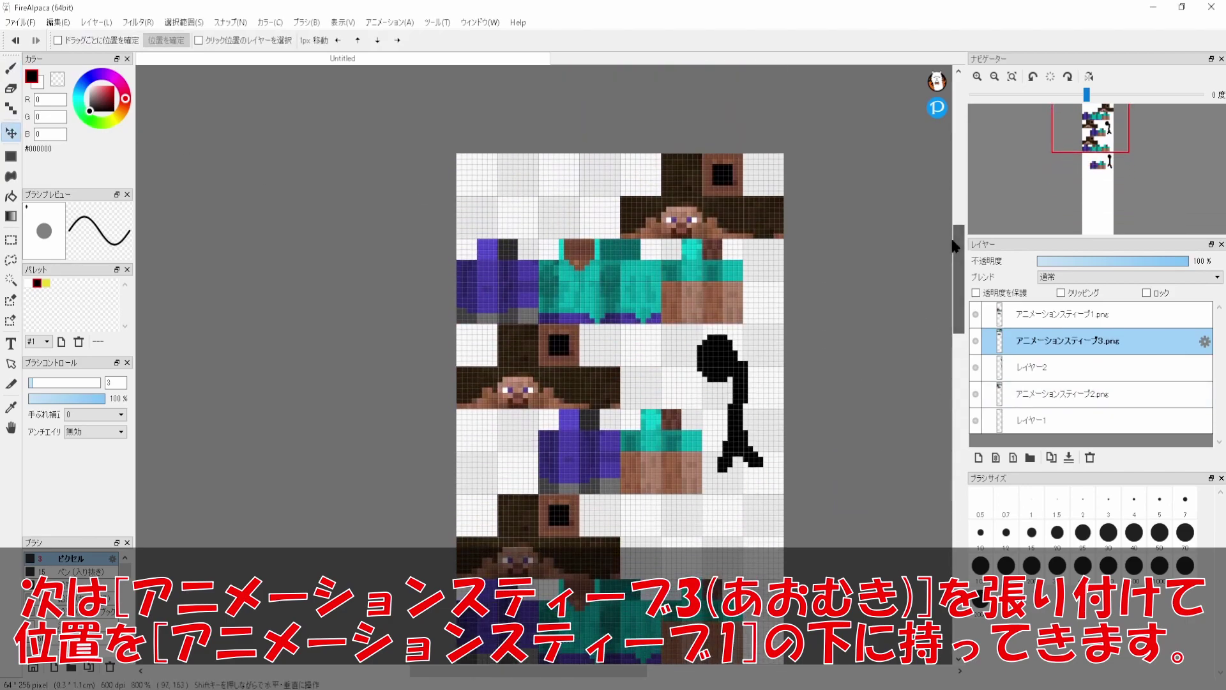
drag(703, 192, 703, 466)
drag(961, 267, 965, 324)
drag(704, 217, 689, 497)
drag(962, 370, 964, 436)
drag(612, 267, 627, 399)
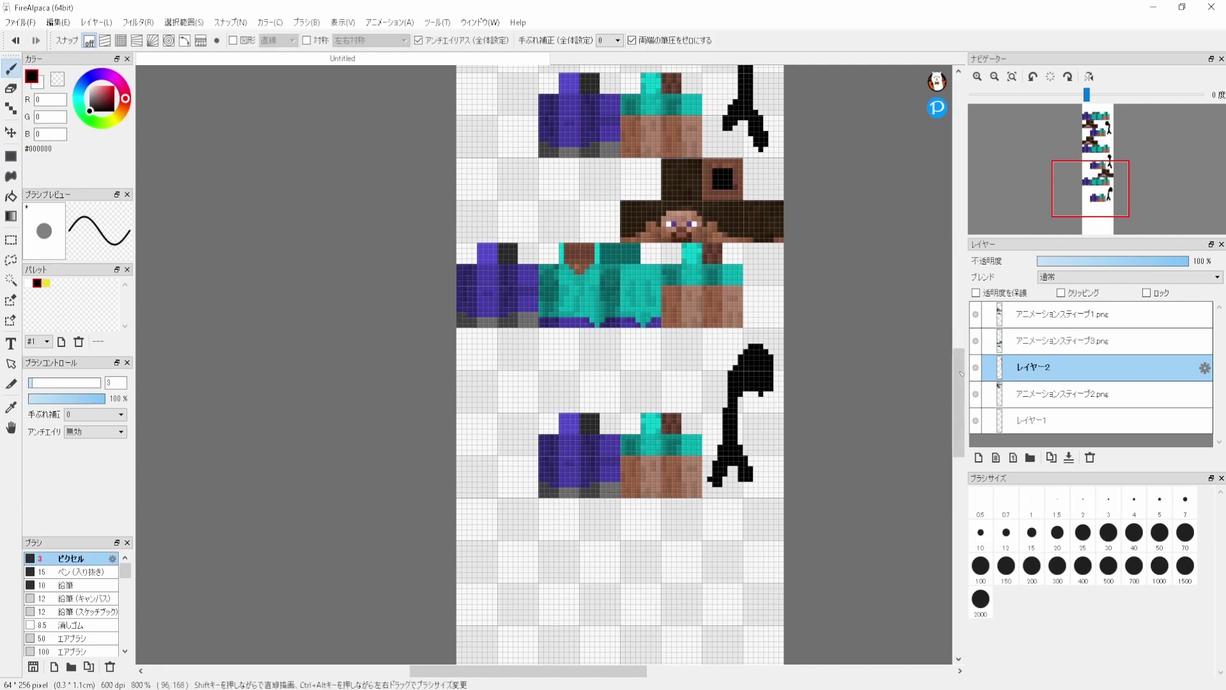
- Paste アニメーションスティーブ1.png again as the fourth frame at the canvas bottom and draw a front-facing marker beside it on レイヤー2
drag(961, 373, 957, 241)
key(ctrl+v)
click(11, 132)
drag(573, 171, 593, 441)
drag(958, 272, 956, 355)
drag(633, 121, 602, 530)
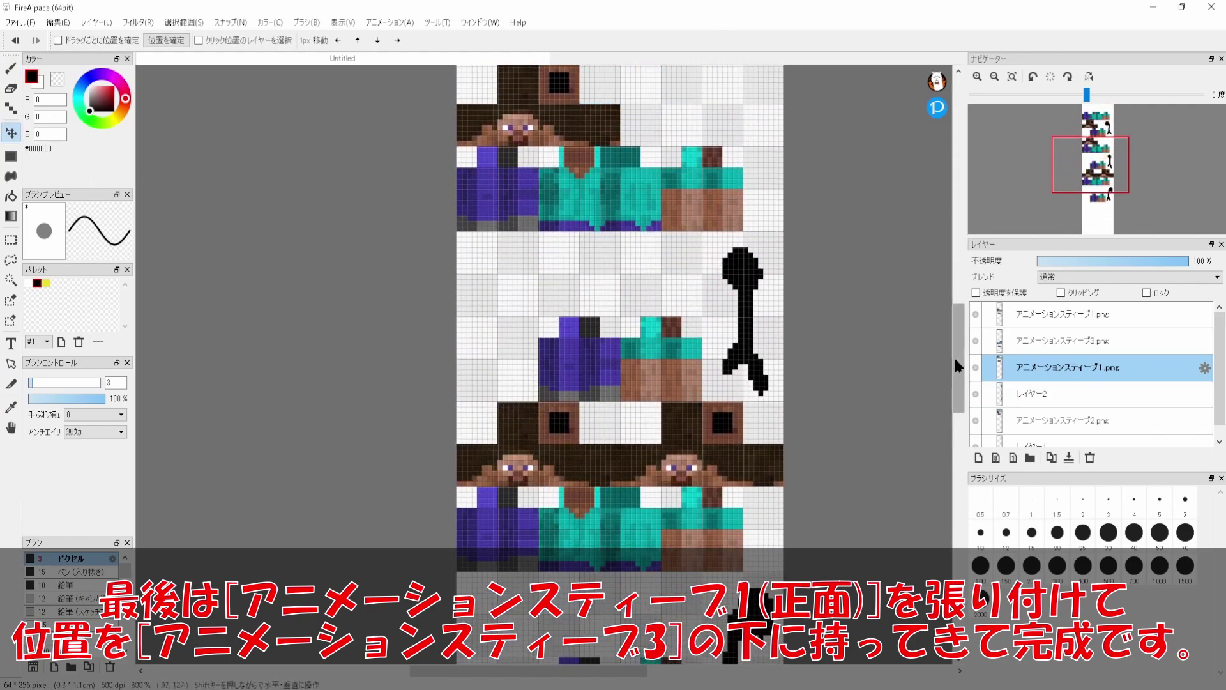
drag(954, 355, 956, 415)
drag(682, 243, 682, 456)
drag(958, 425, 958, 463)
drag(603, 267, 604, 389)
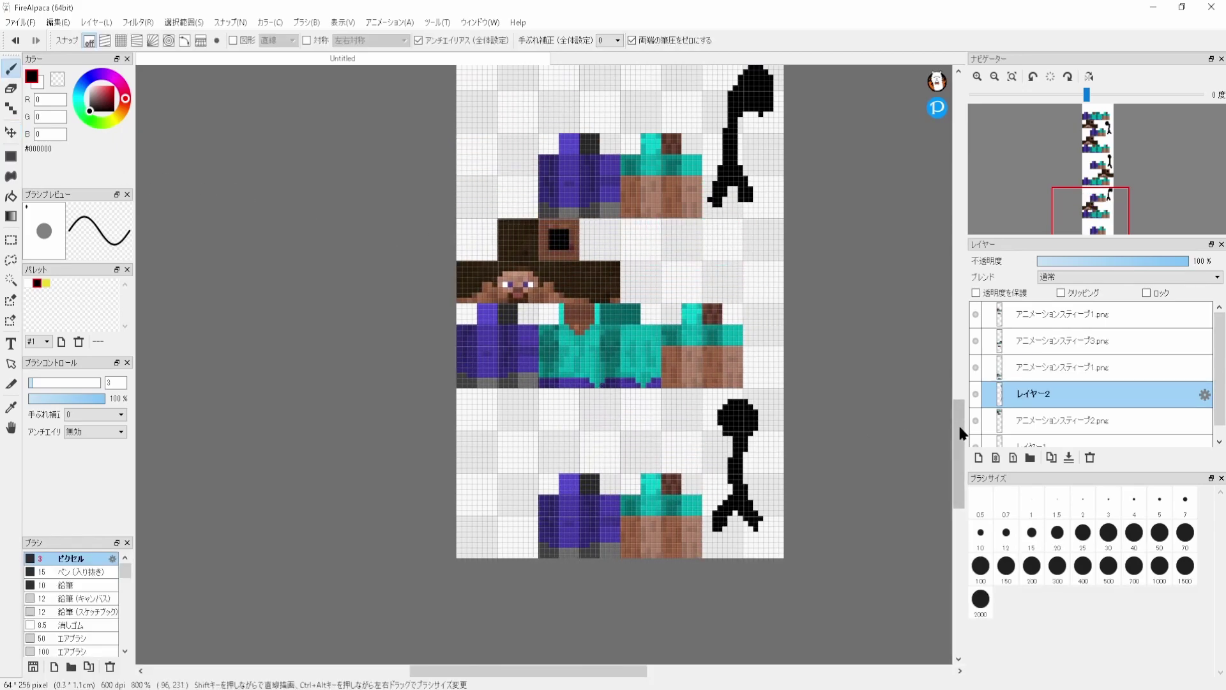
- Delete the marker layer レイヤー2 and save the four-frame texture under the name 完成形アニメーションスティーブ
drag(962, 435, 962, 235)
click(1090, 457)
click(21, 22)
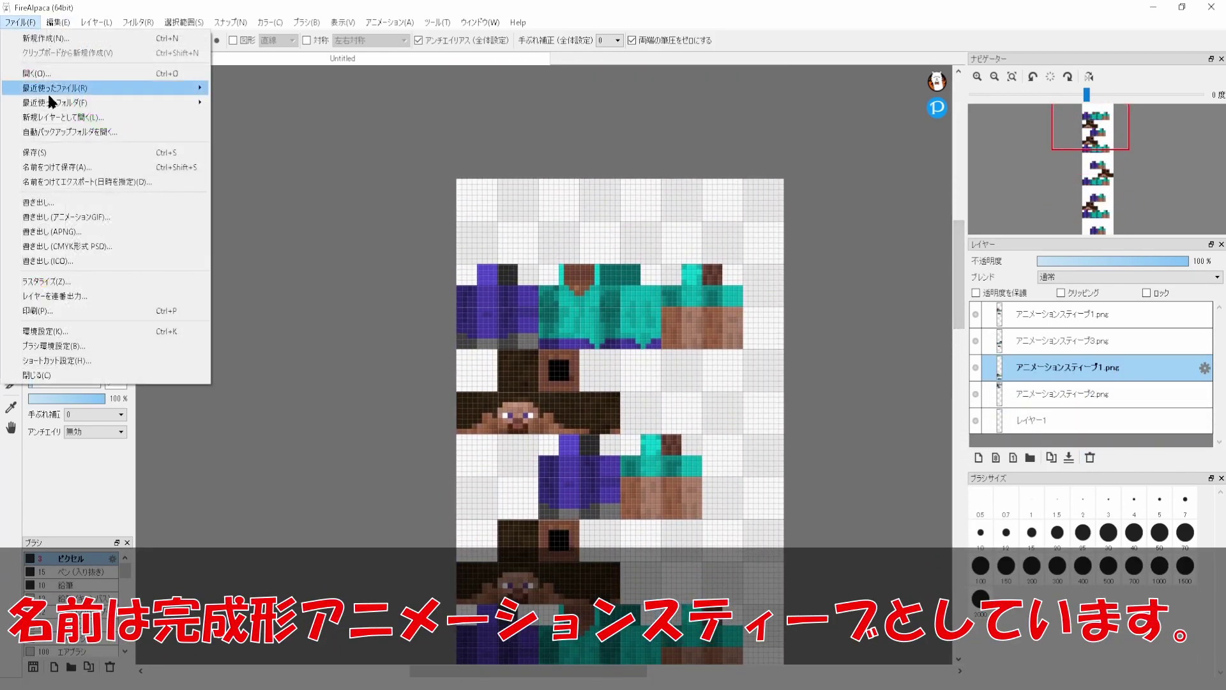
click(58, 168)
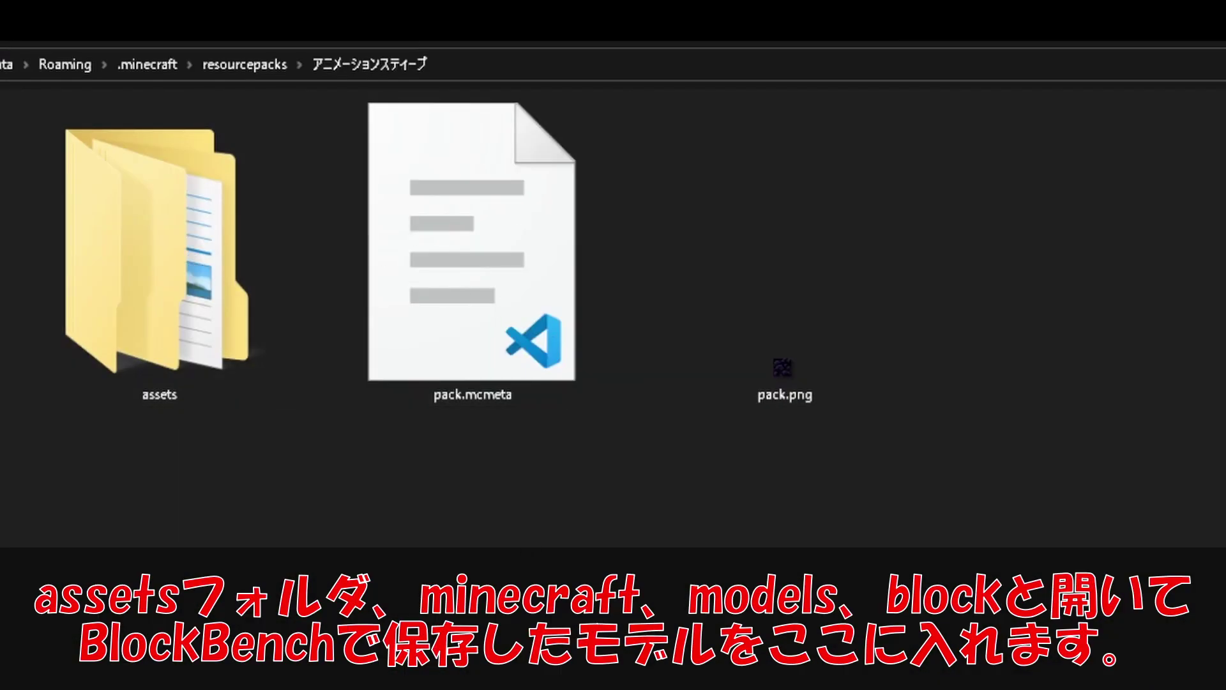
- In the アニメーションスティーブ resource pack, go to assets/minecraft/models/block and open black_glazed_terracotta.json
click(179, 340)
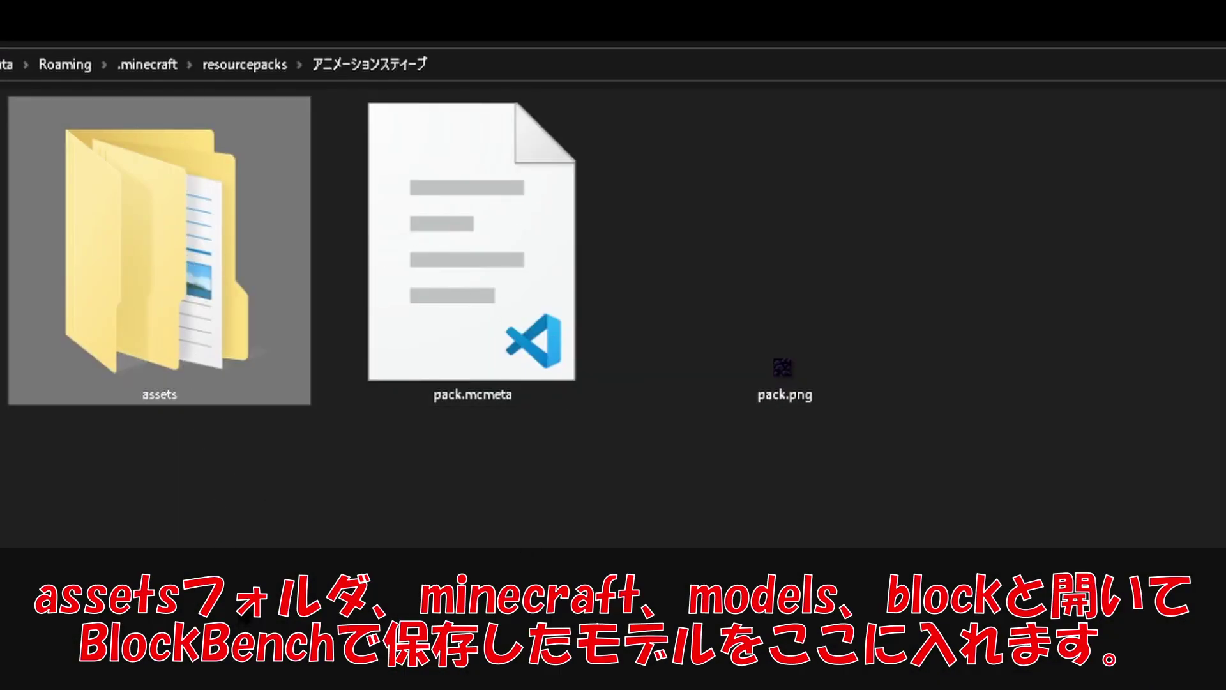
key(Return)
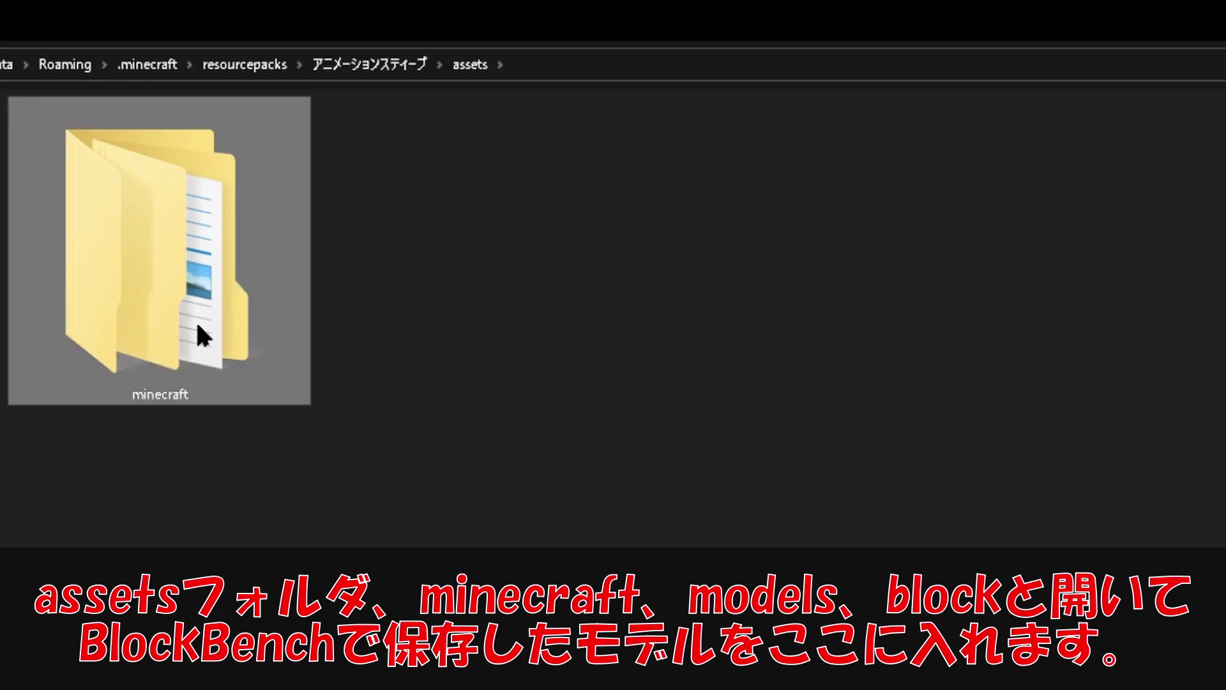
double_click(197, 326)
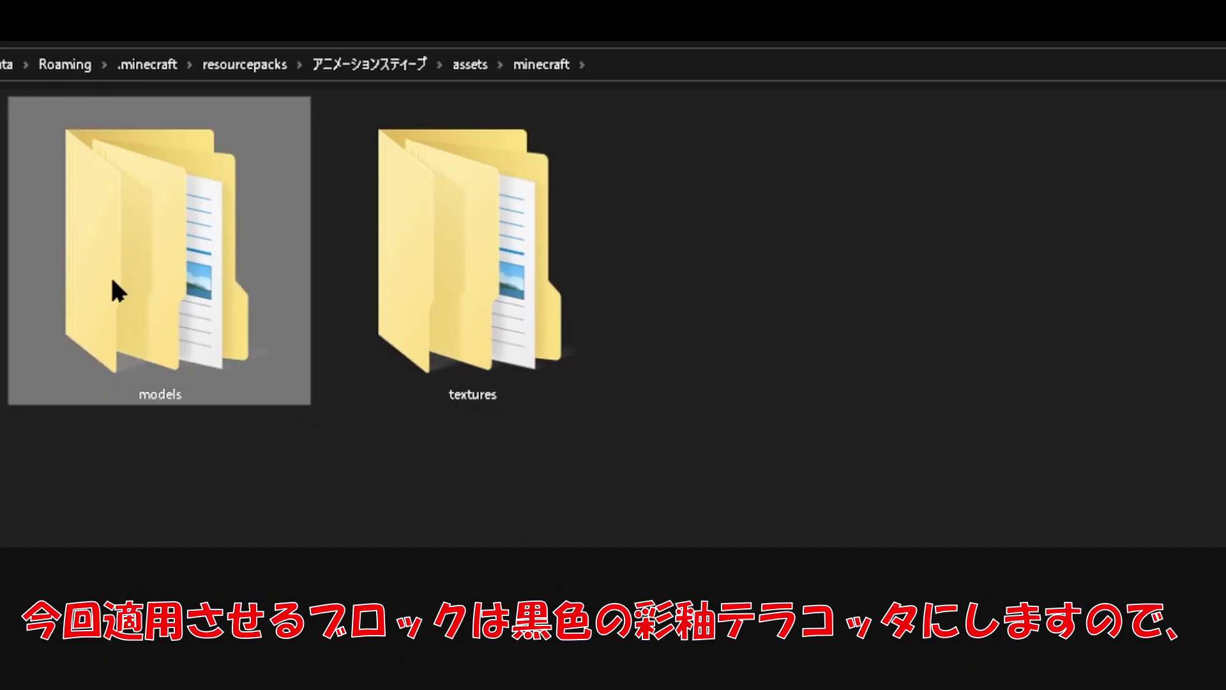
double_click(110, 275)
double_click(185, 300)
click(82, 351)
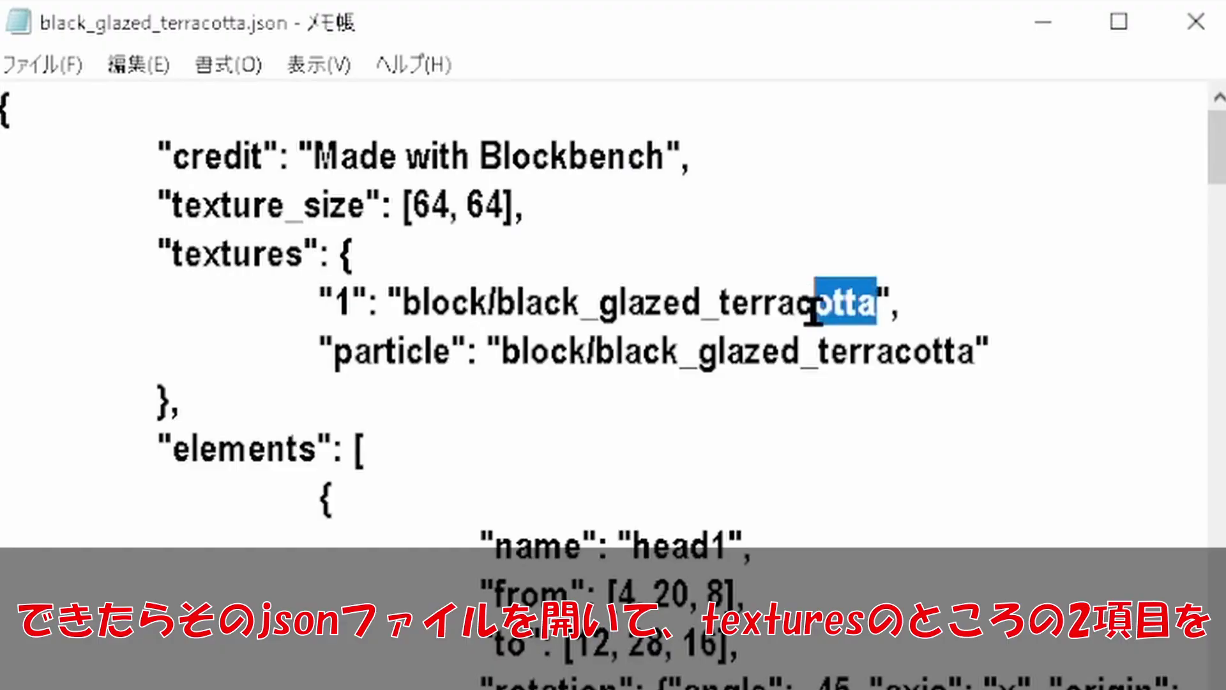
- Check the "1" and "particle" paths under textures against block/black_glazed_terracotta
drag(813, 310, 414, 301)
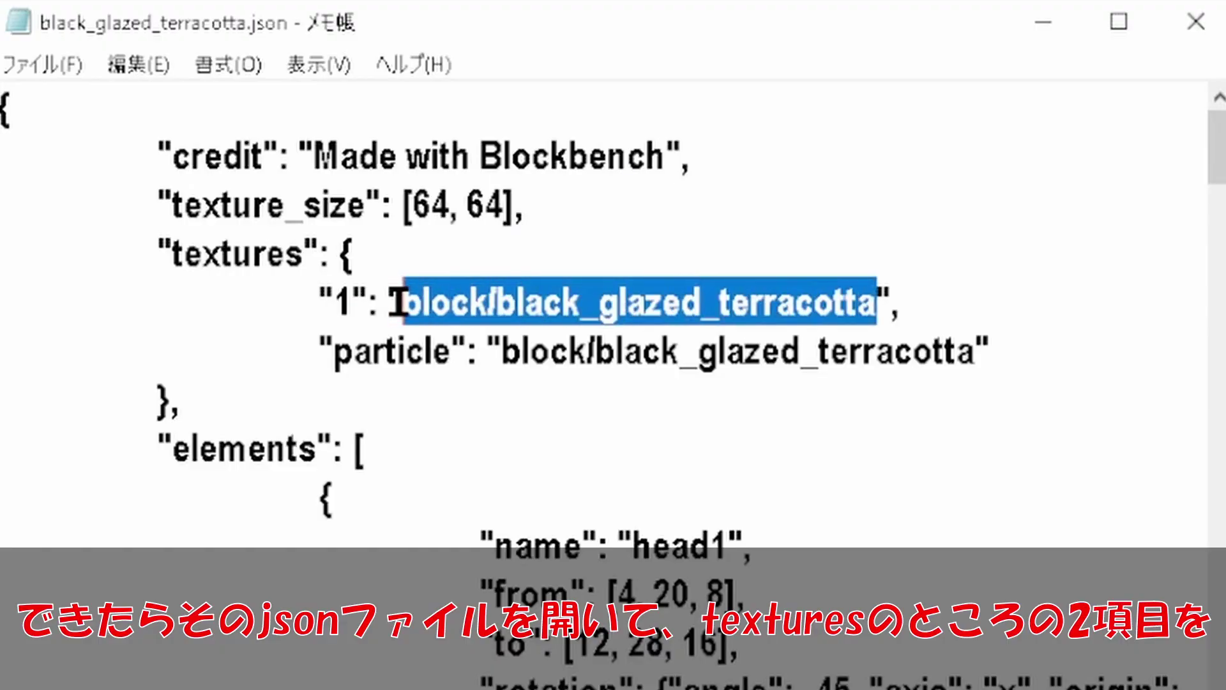
drag(976, 353, 511, 356)
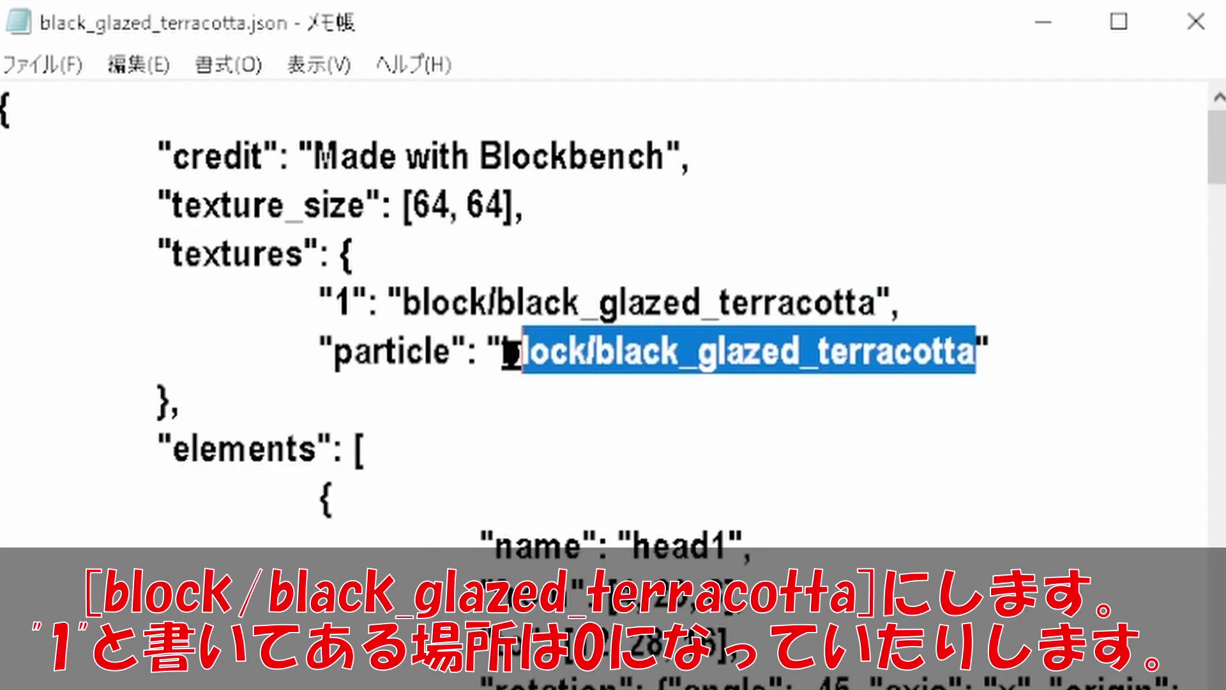
click(627, 500)
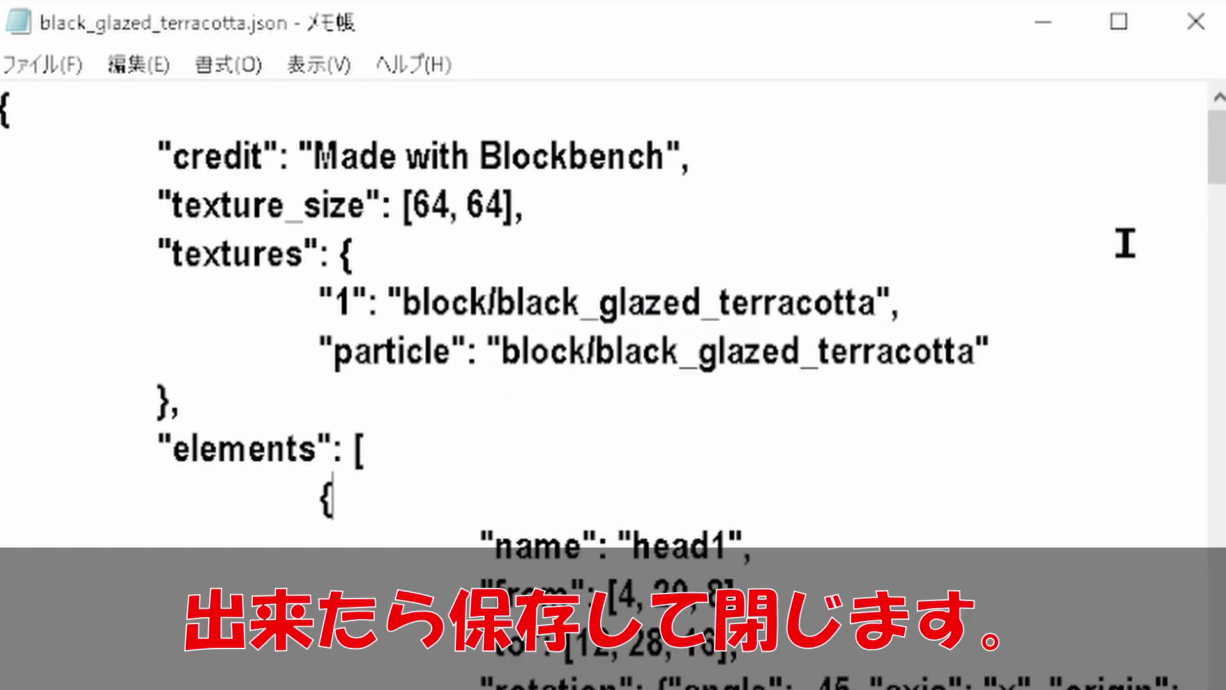
- Close the model JSON, go to assets/minecraft/textures/block in the resource pack and open black_glazed_terracotta.png.mcmeta
click(1216, 39)
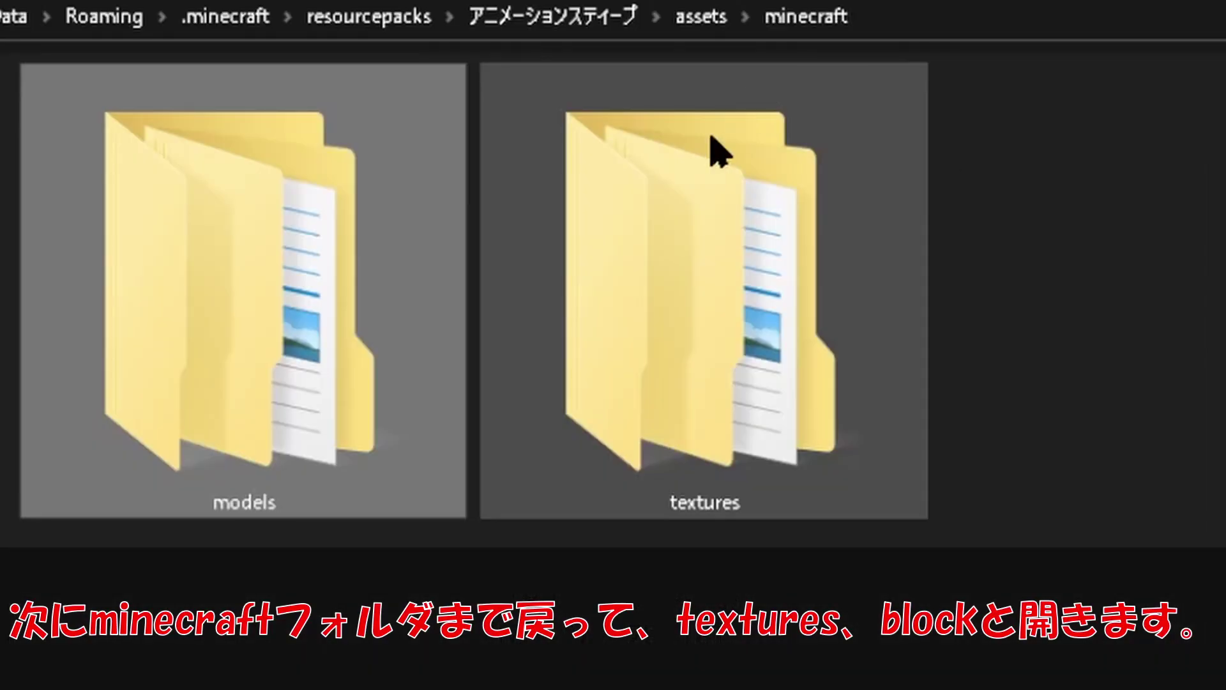
double_click(684, 281)
double_click(242, 478)
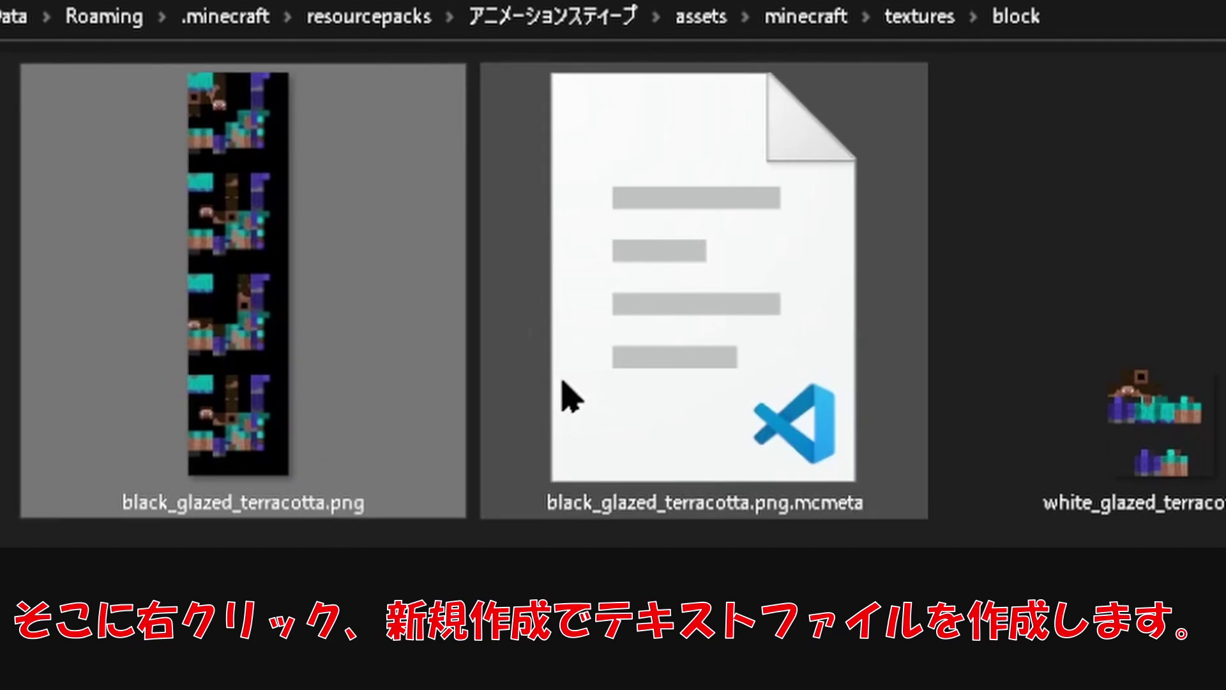
double_click(690, 375)
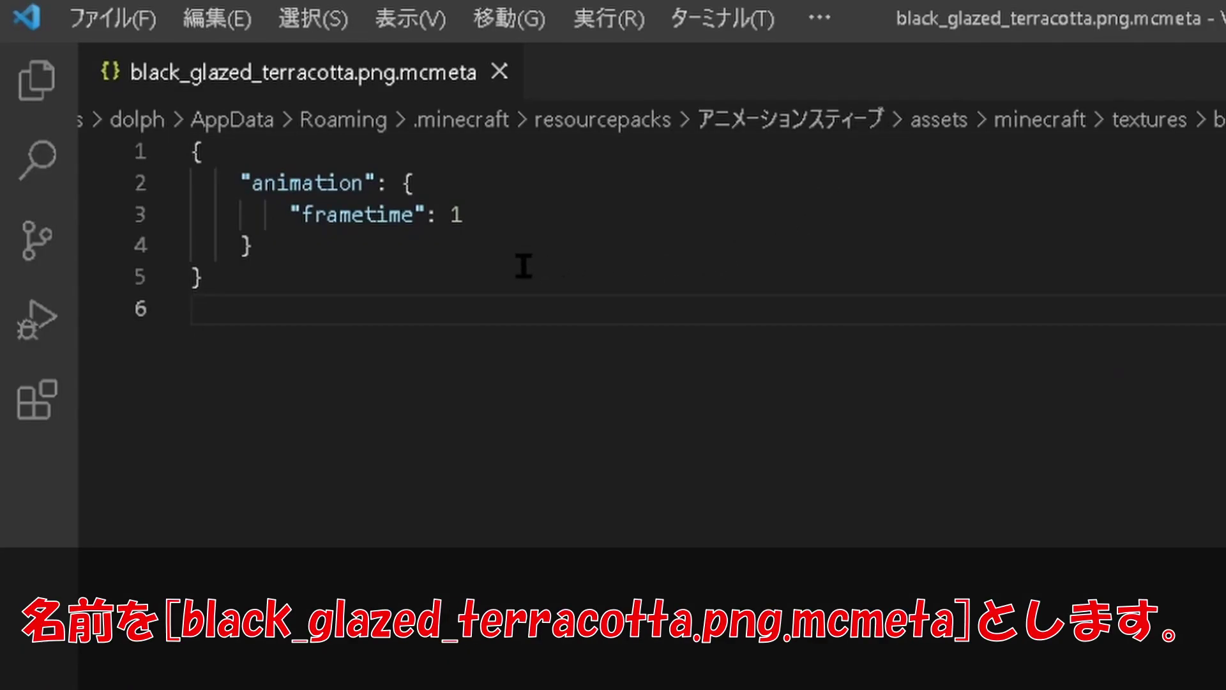
- Reduce the indentation of the animation block in the mcmeta file and set "frametime" to 1
scroll(524, 266, up, 16)
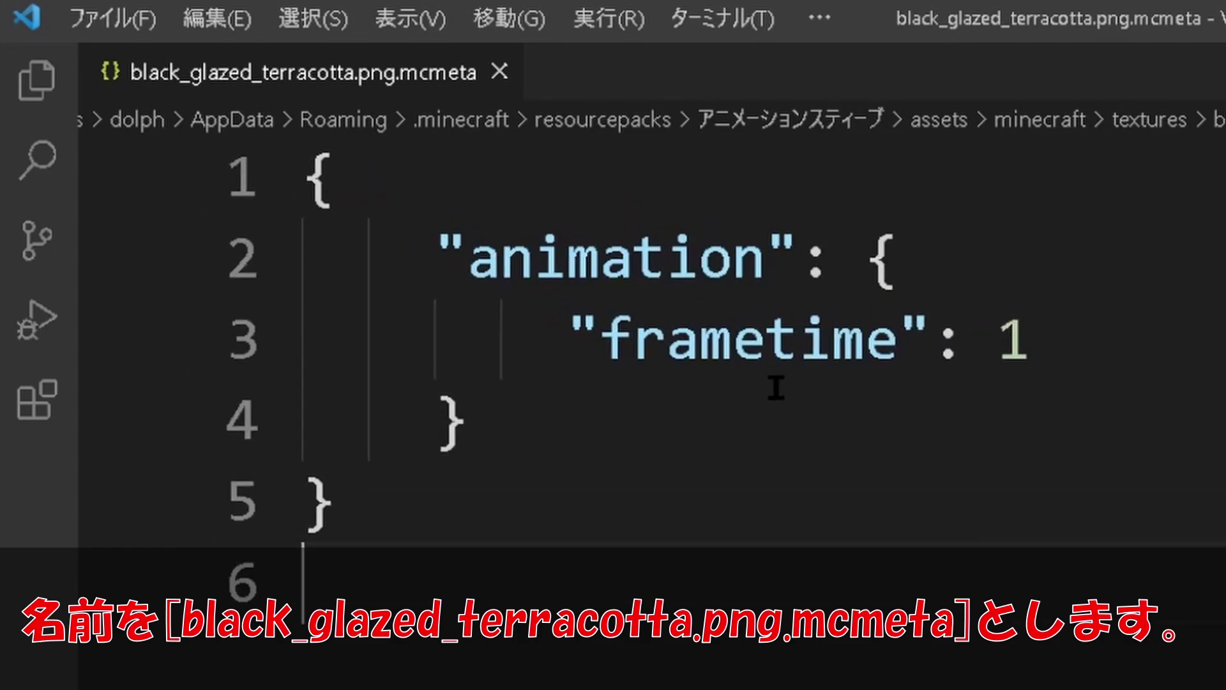
click(440, 416)
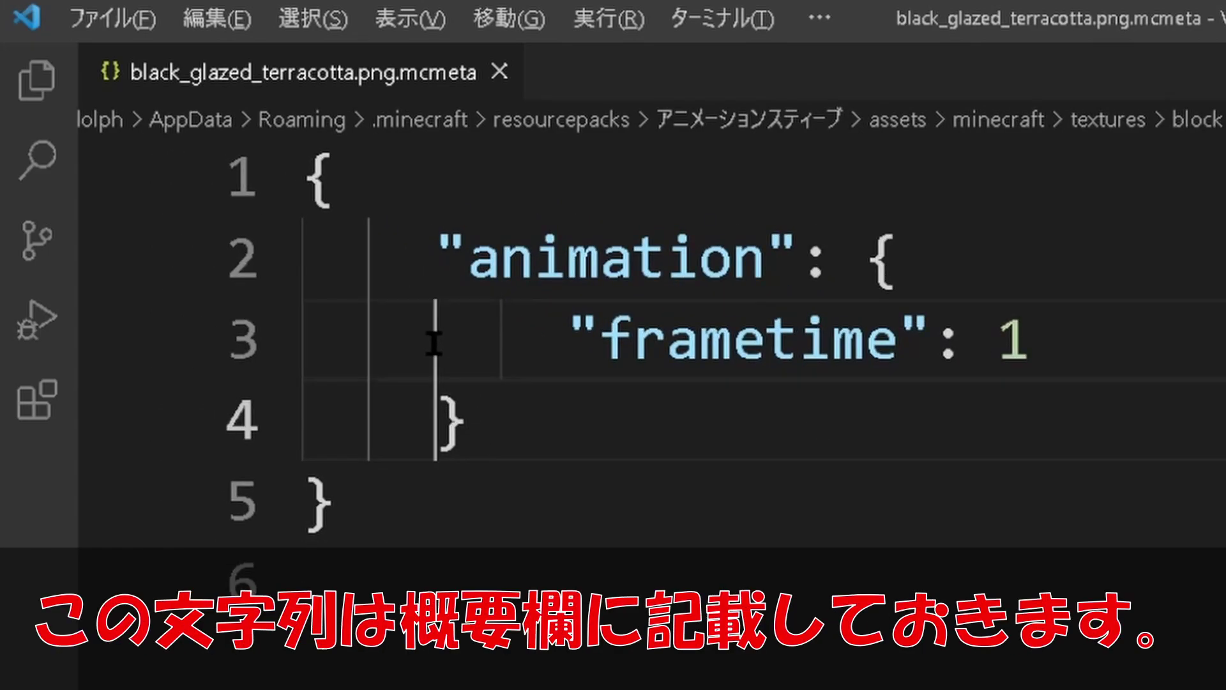
key(BackSpace)
click(792, 614)
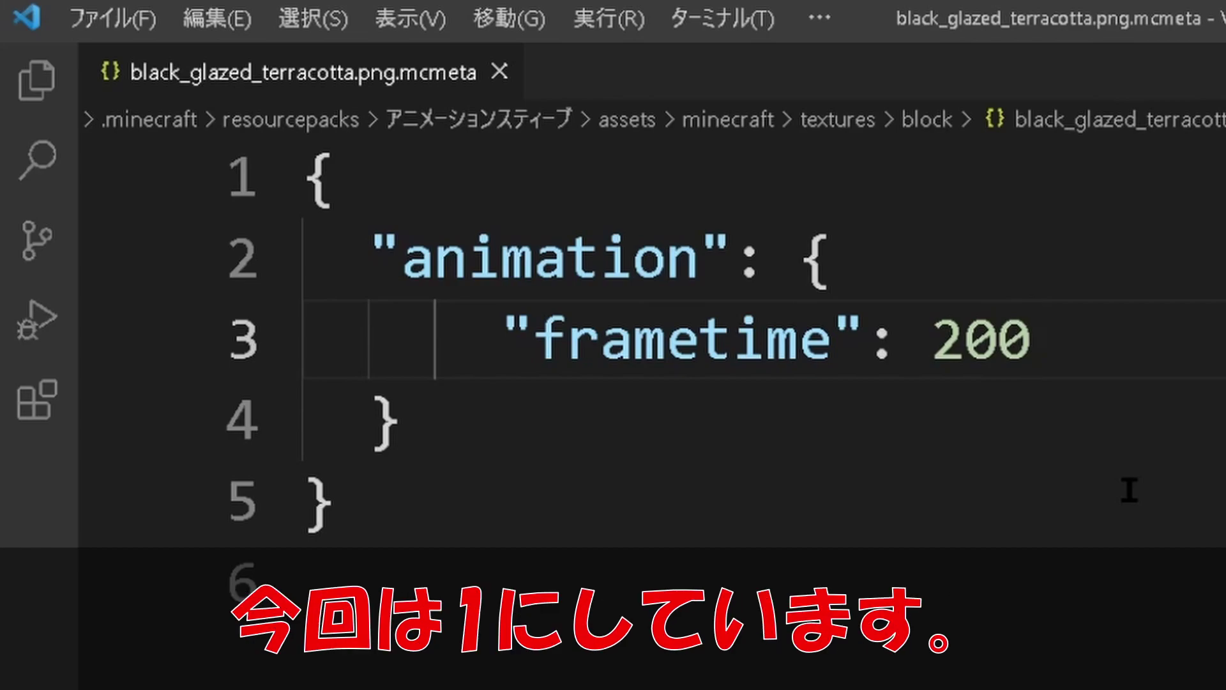
text(1)
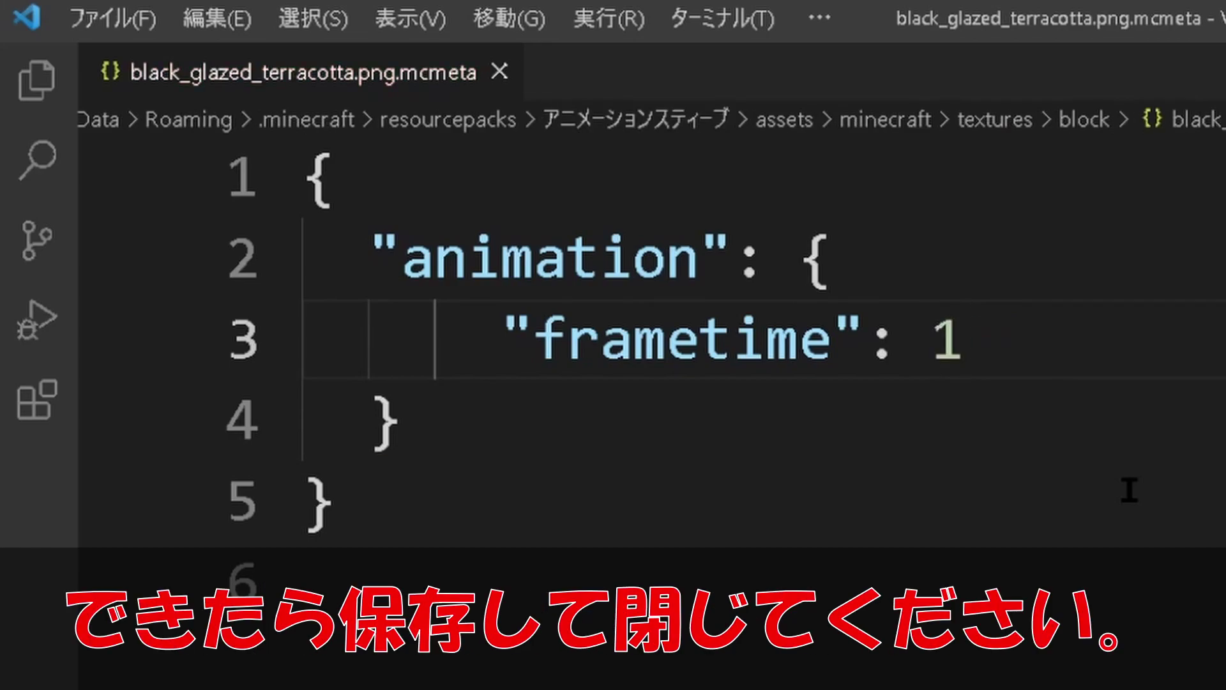